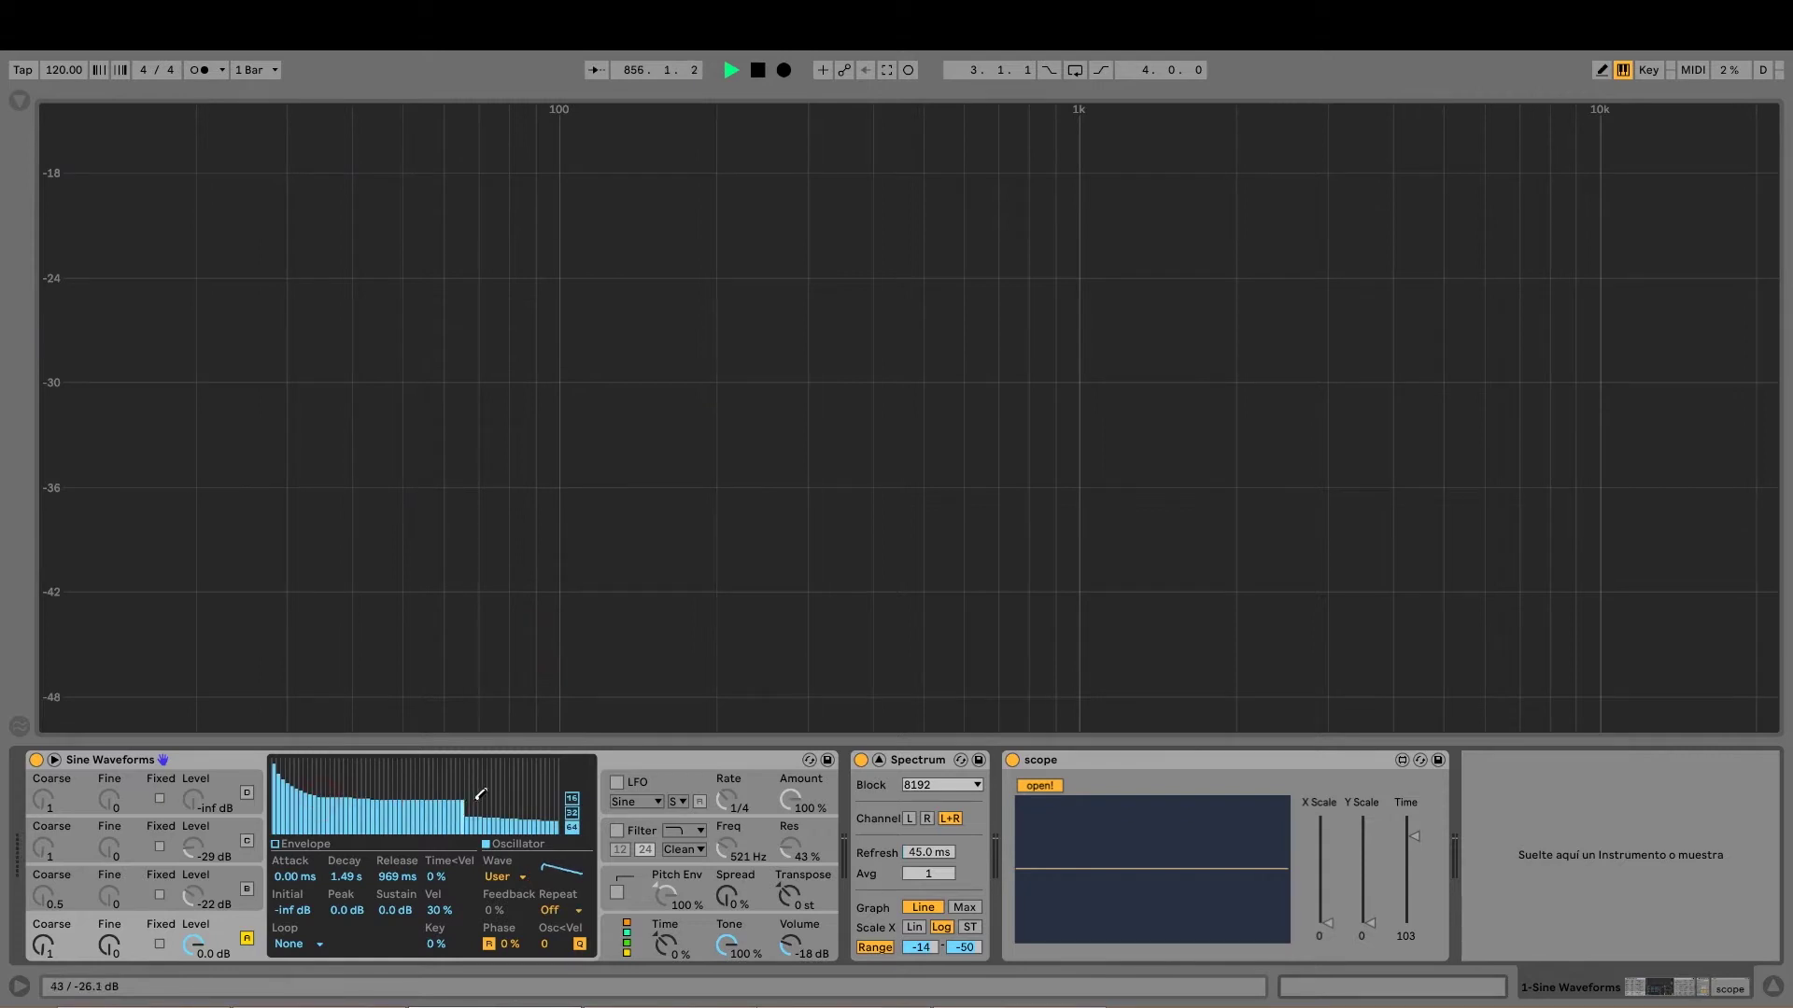
Raise several upper harmonics in oscillator A's user waveform
click(541, 794)
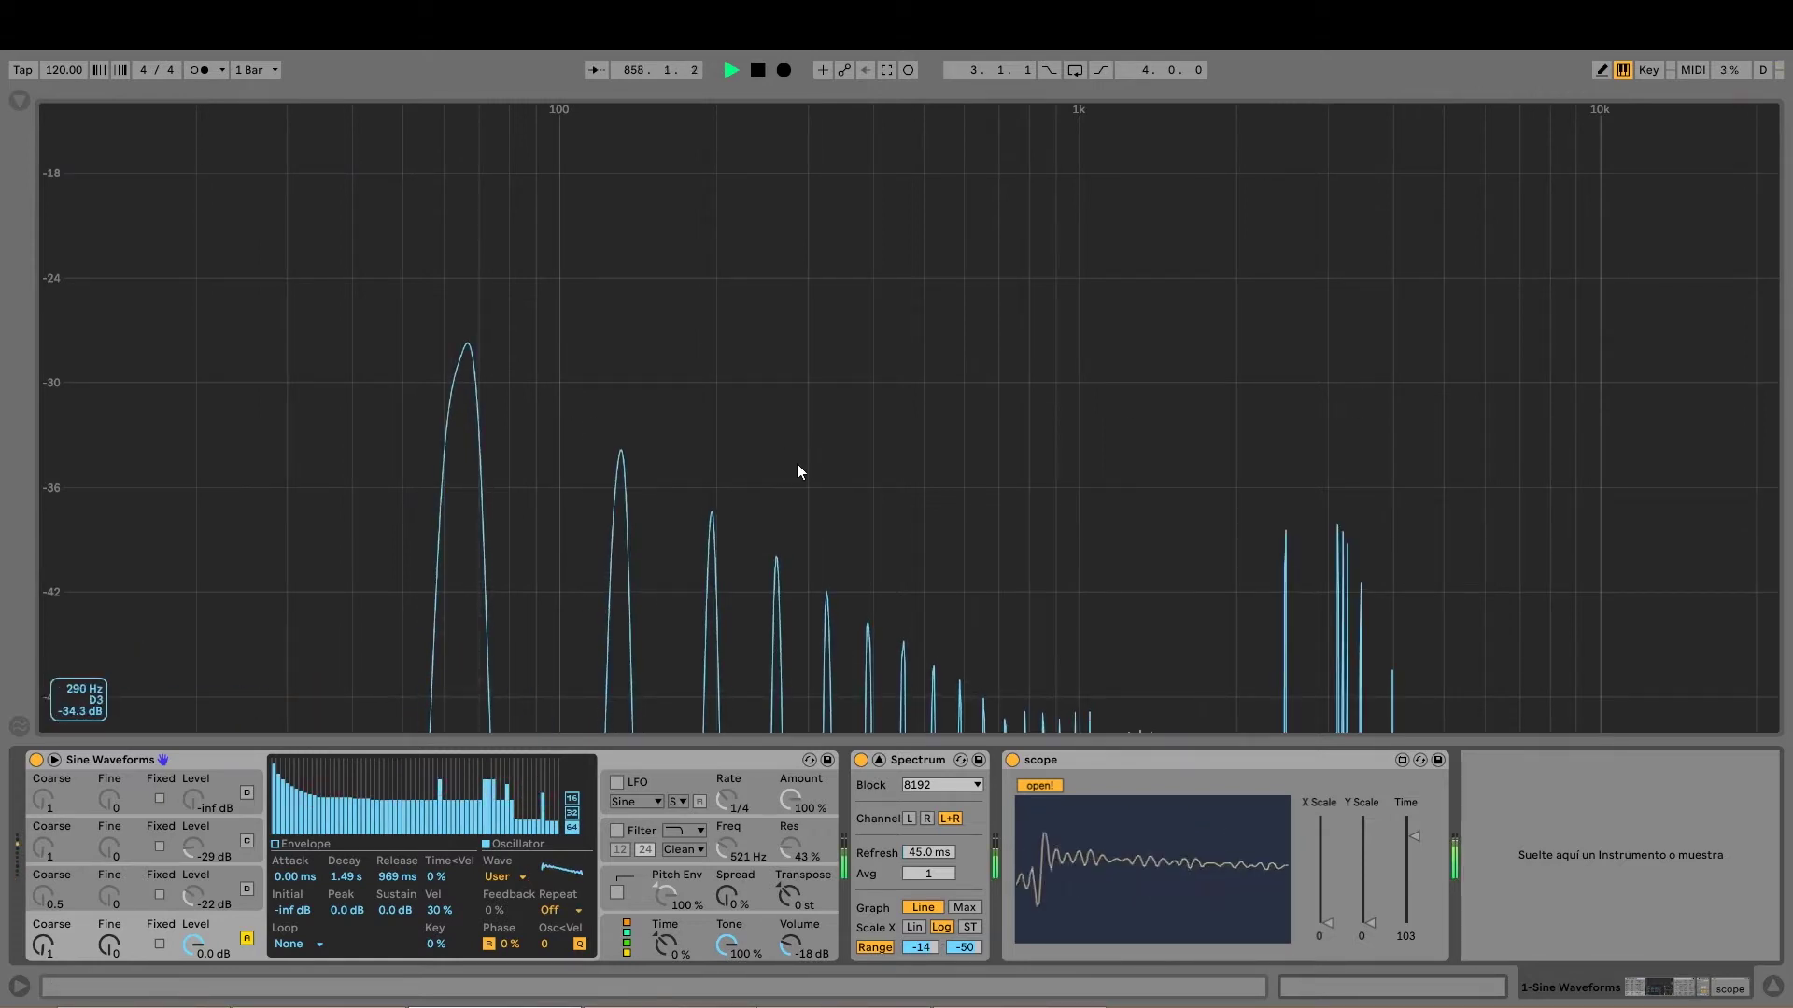
click(529, 786)
Enable the synth's filter as a 24 dB Clean low-pass and lower its frequency to 170 Hz
click(617, 830)
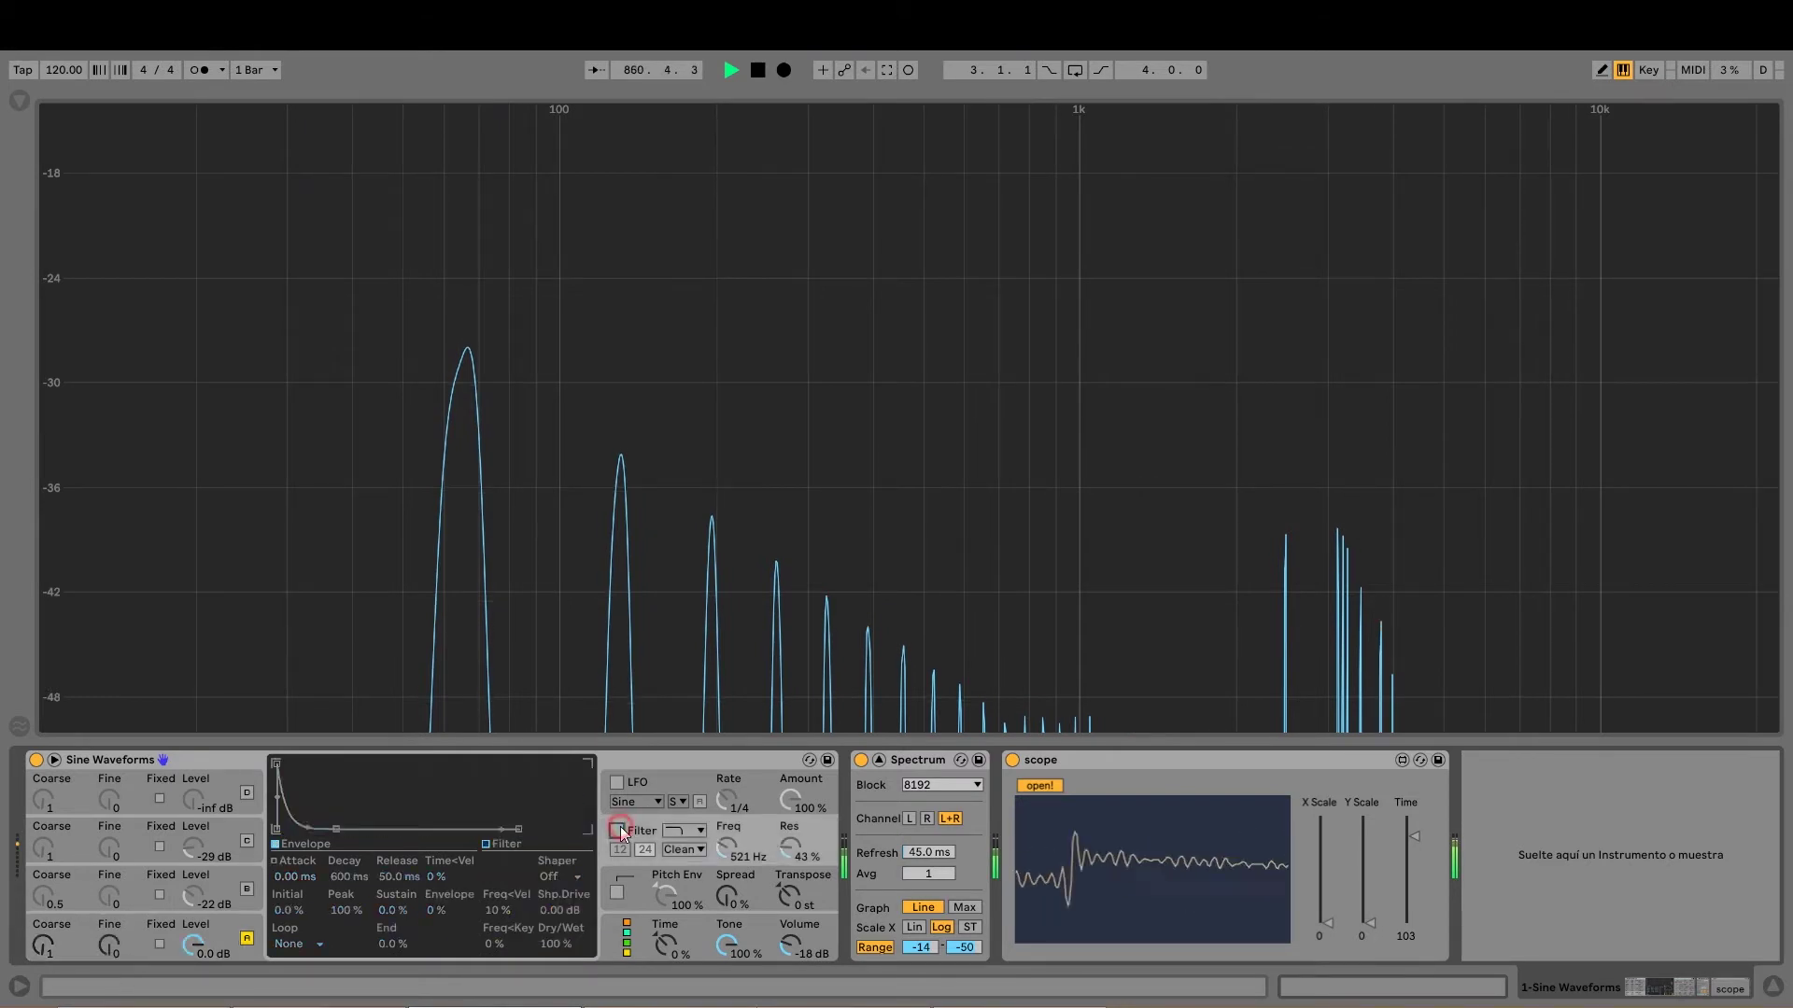
click(696, 838)
click(684, 859)
drag(727, 845, 726, 895)
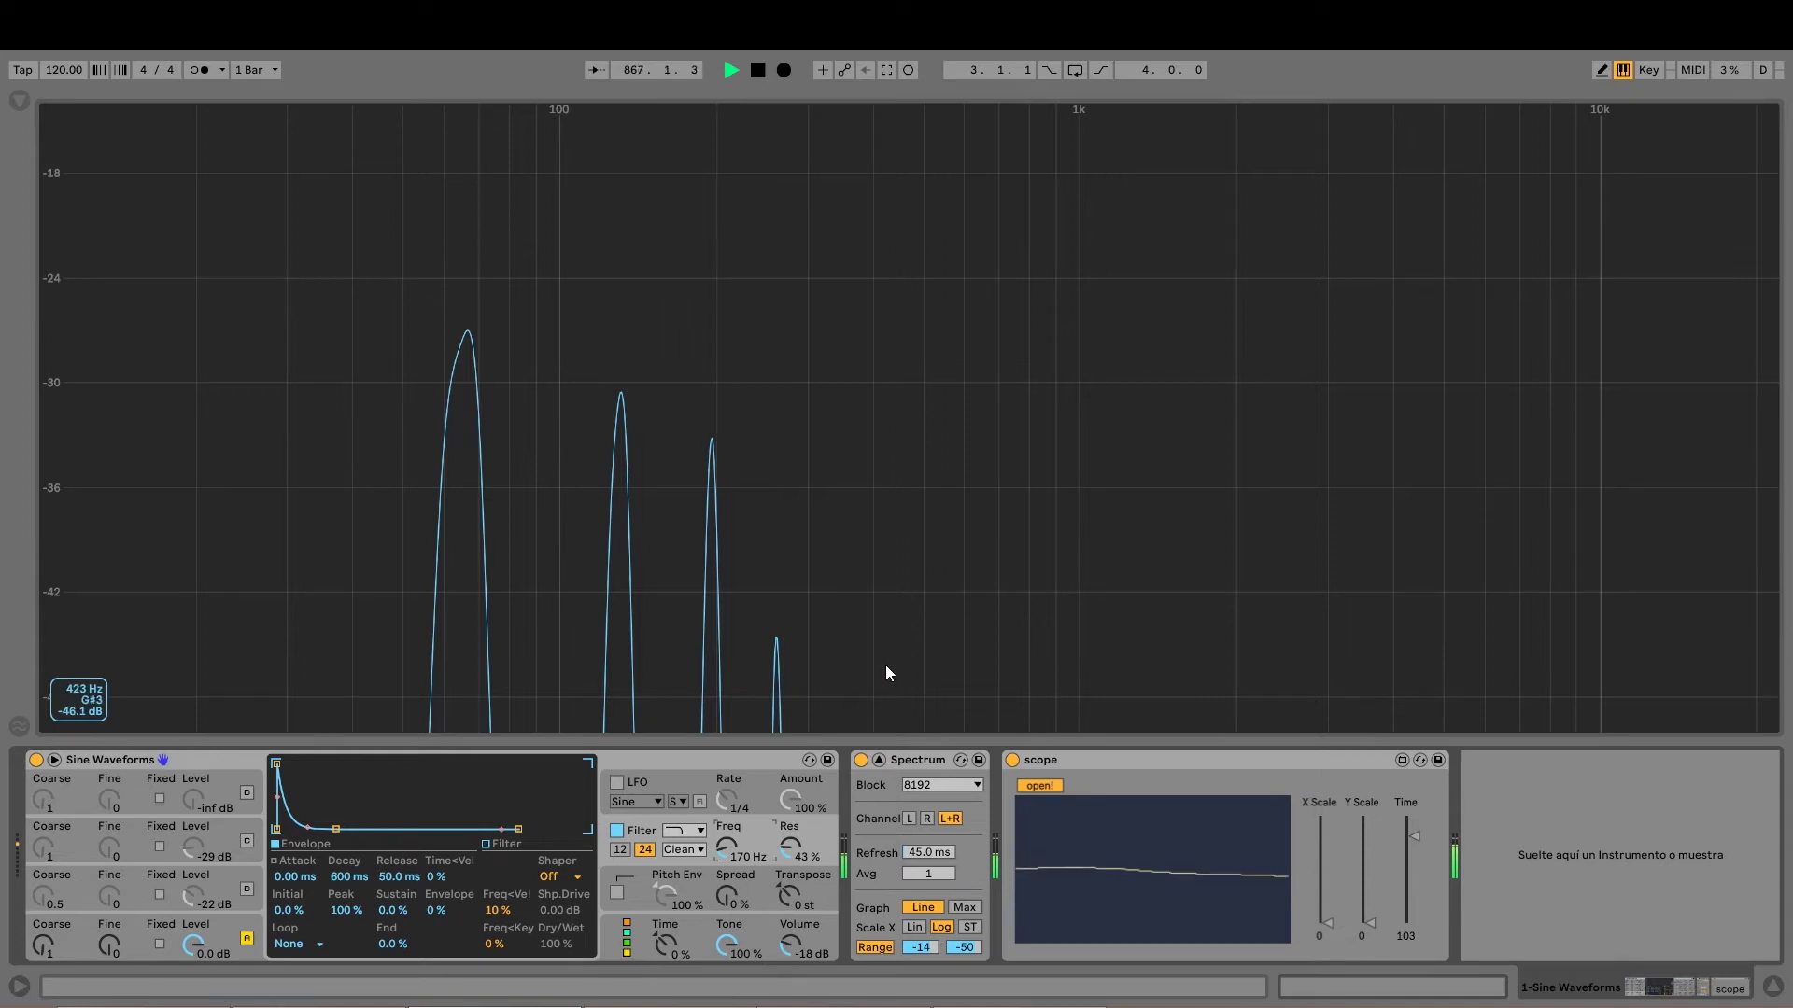
Switch the filter to high-pass and sweep its frequency up to 2.80 kHz and back down to 92.1 Hz
click(670, 833)
click(687, 850)
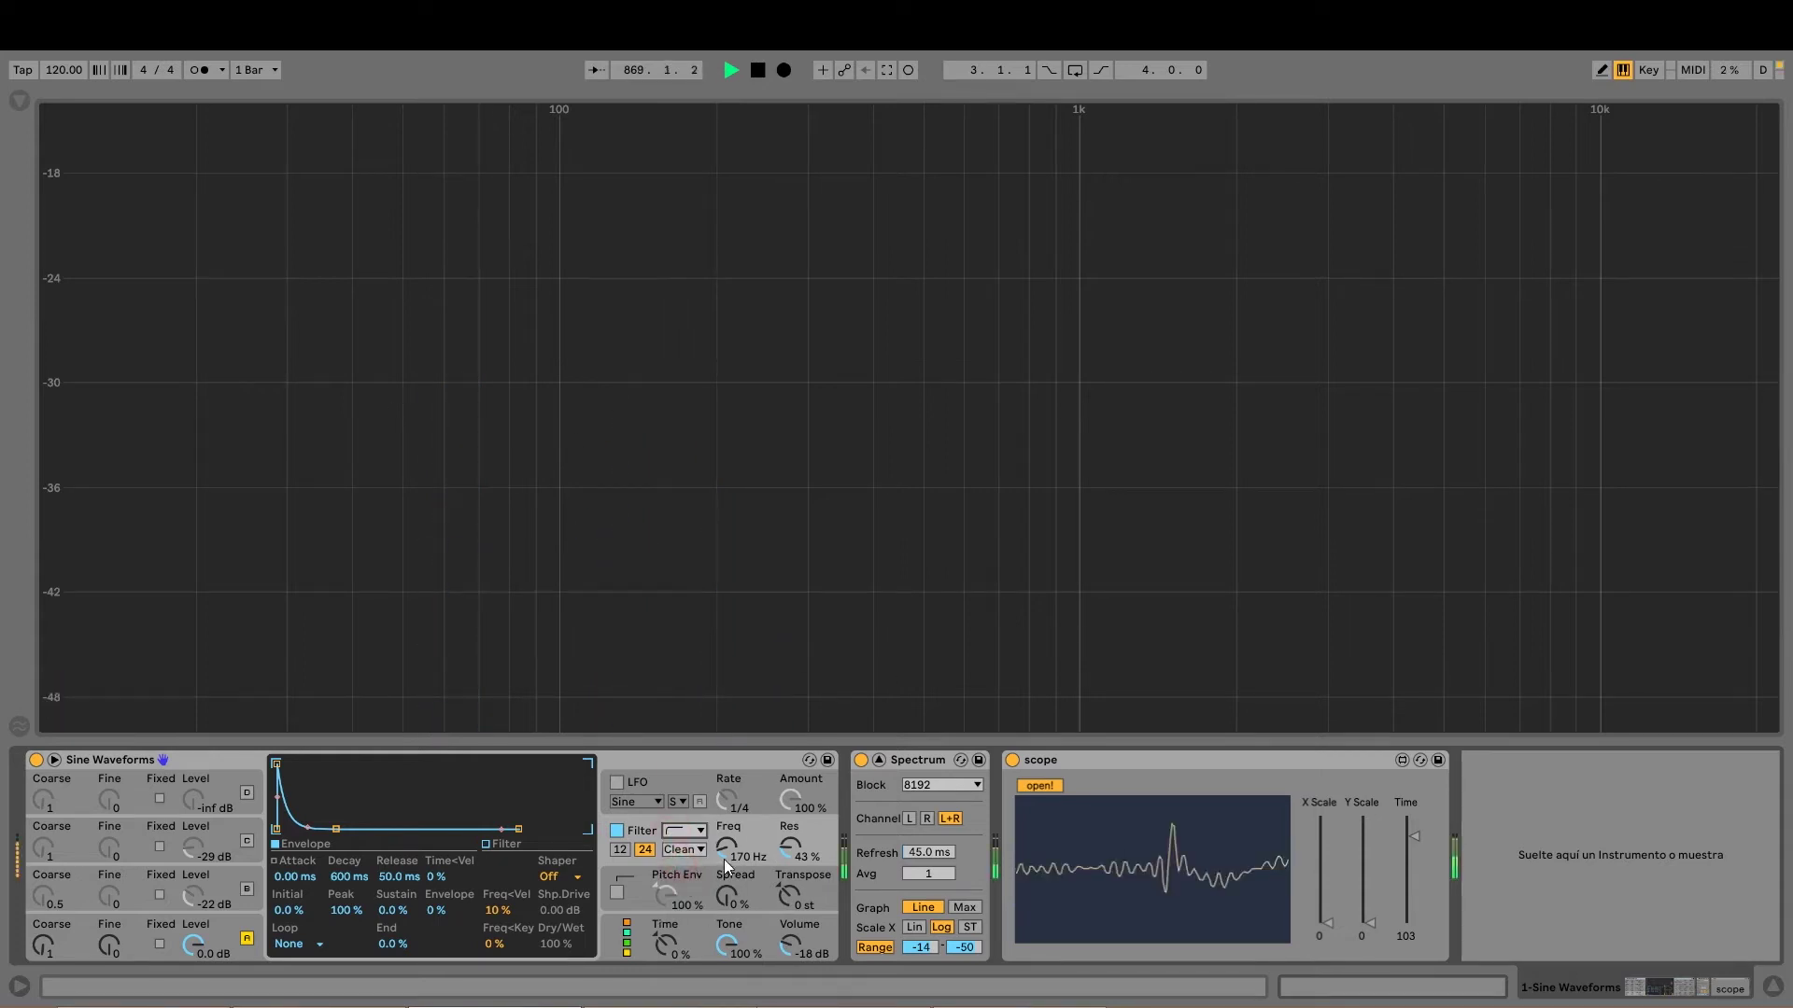
drag(725, 862, 726, 795)
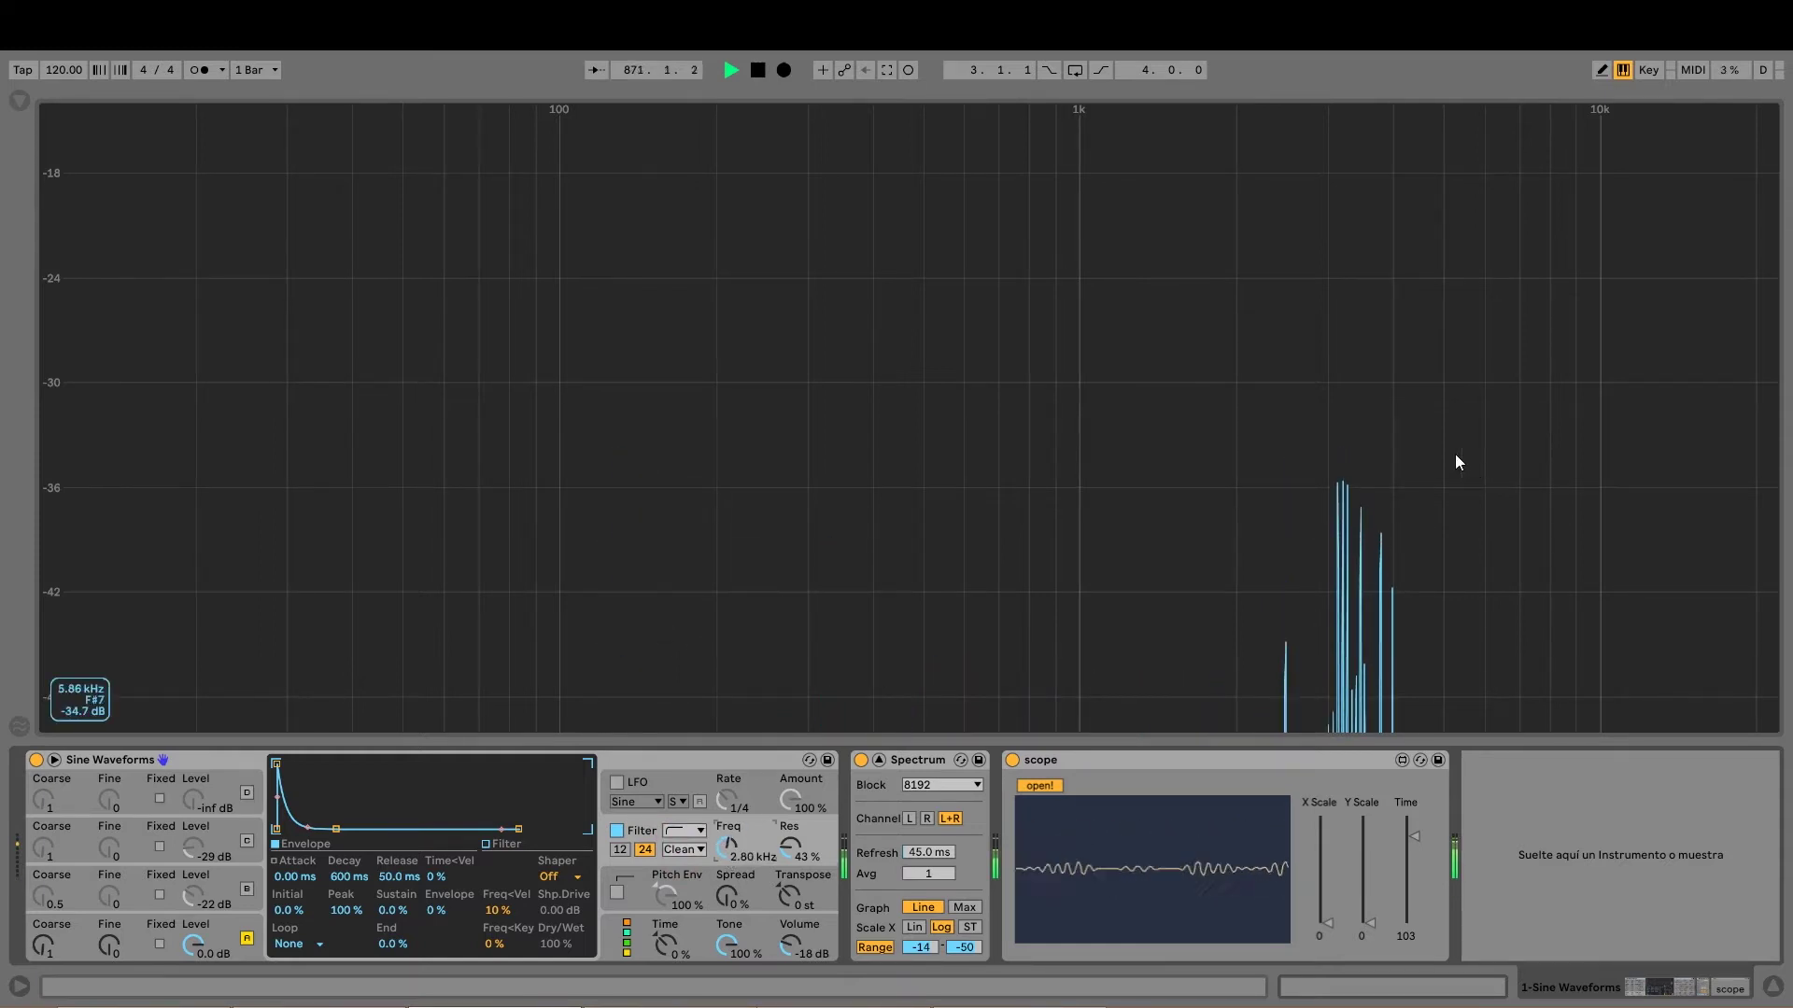
drag(725, 847, 726, 920)
Return the filter to low-pass and sweep it through 673 Hz at 125% resonance to 2.29 kHz at 33%
click(679, 836)
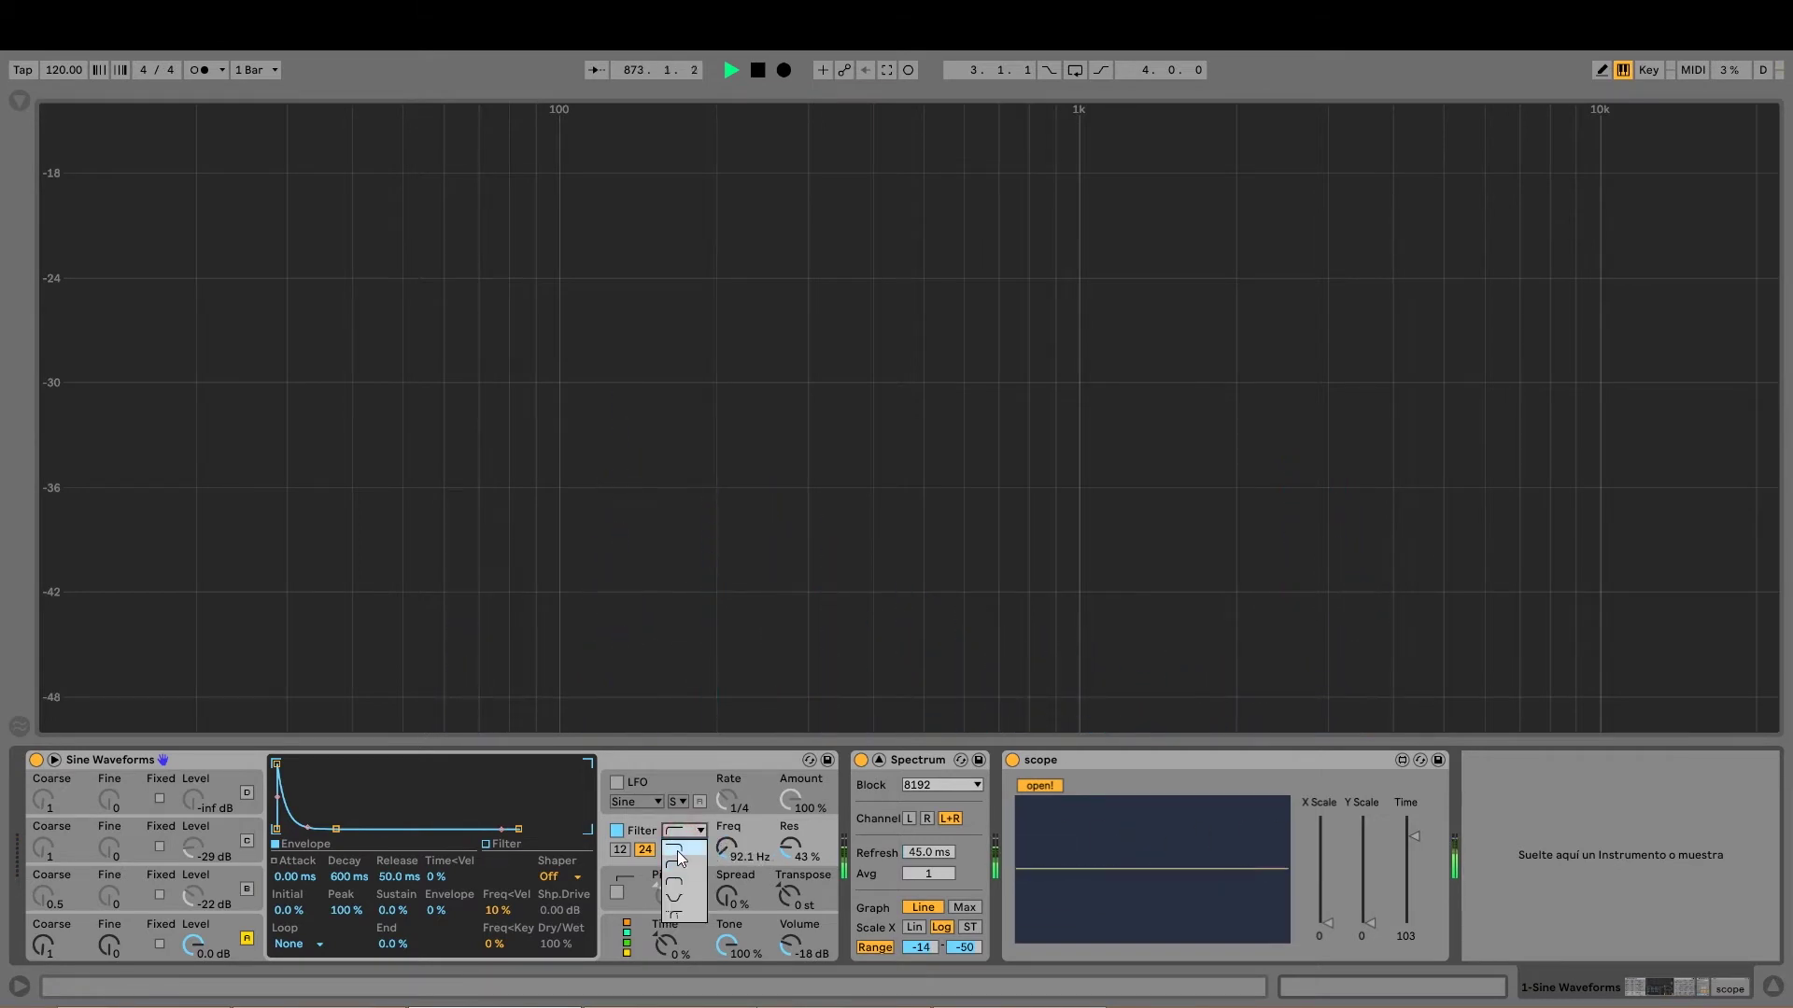
click(678, 854)
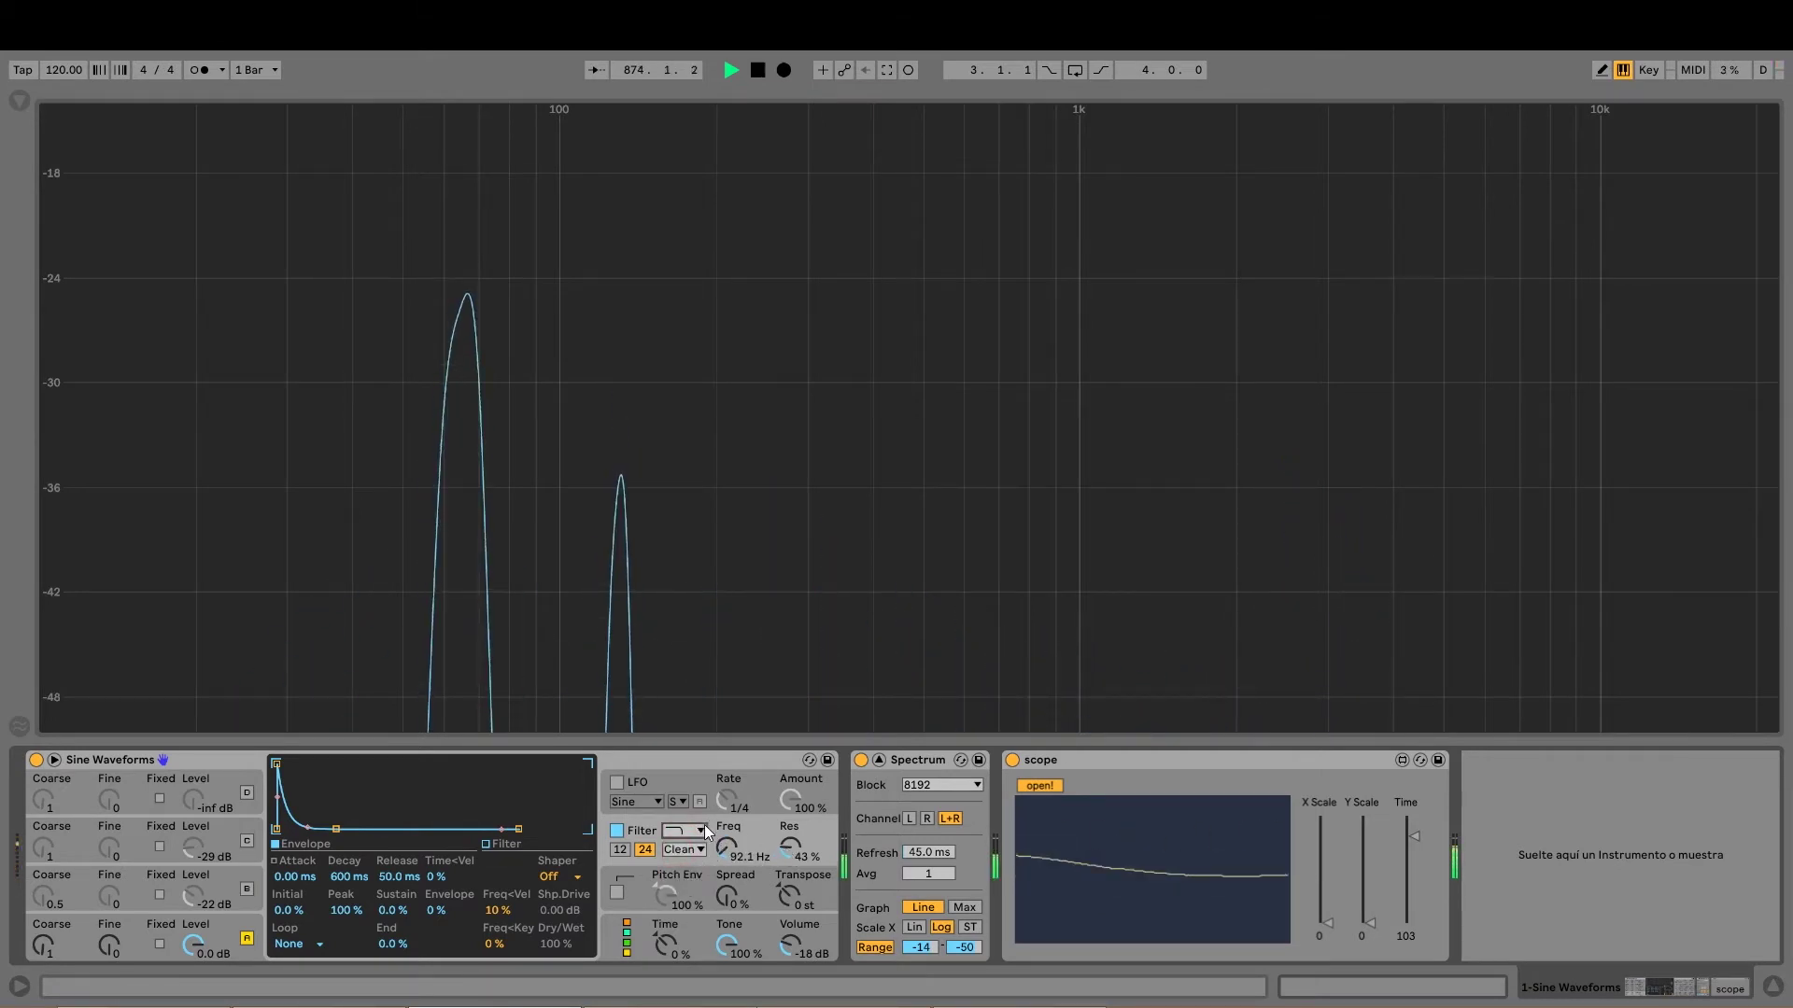
drag(726, 847, 790, 807)
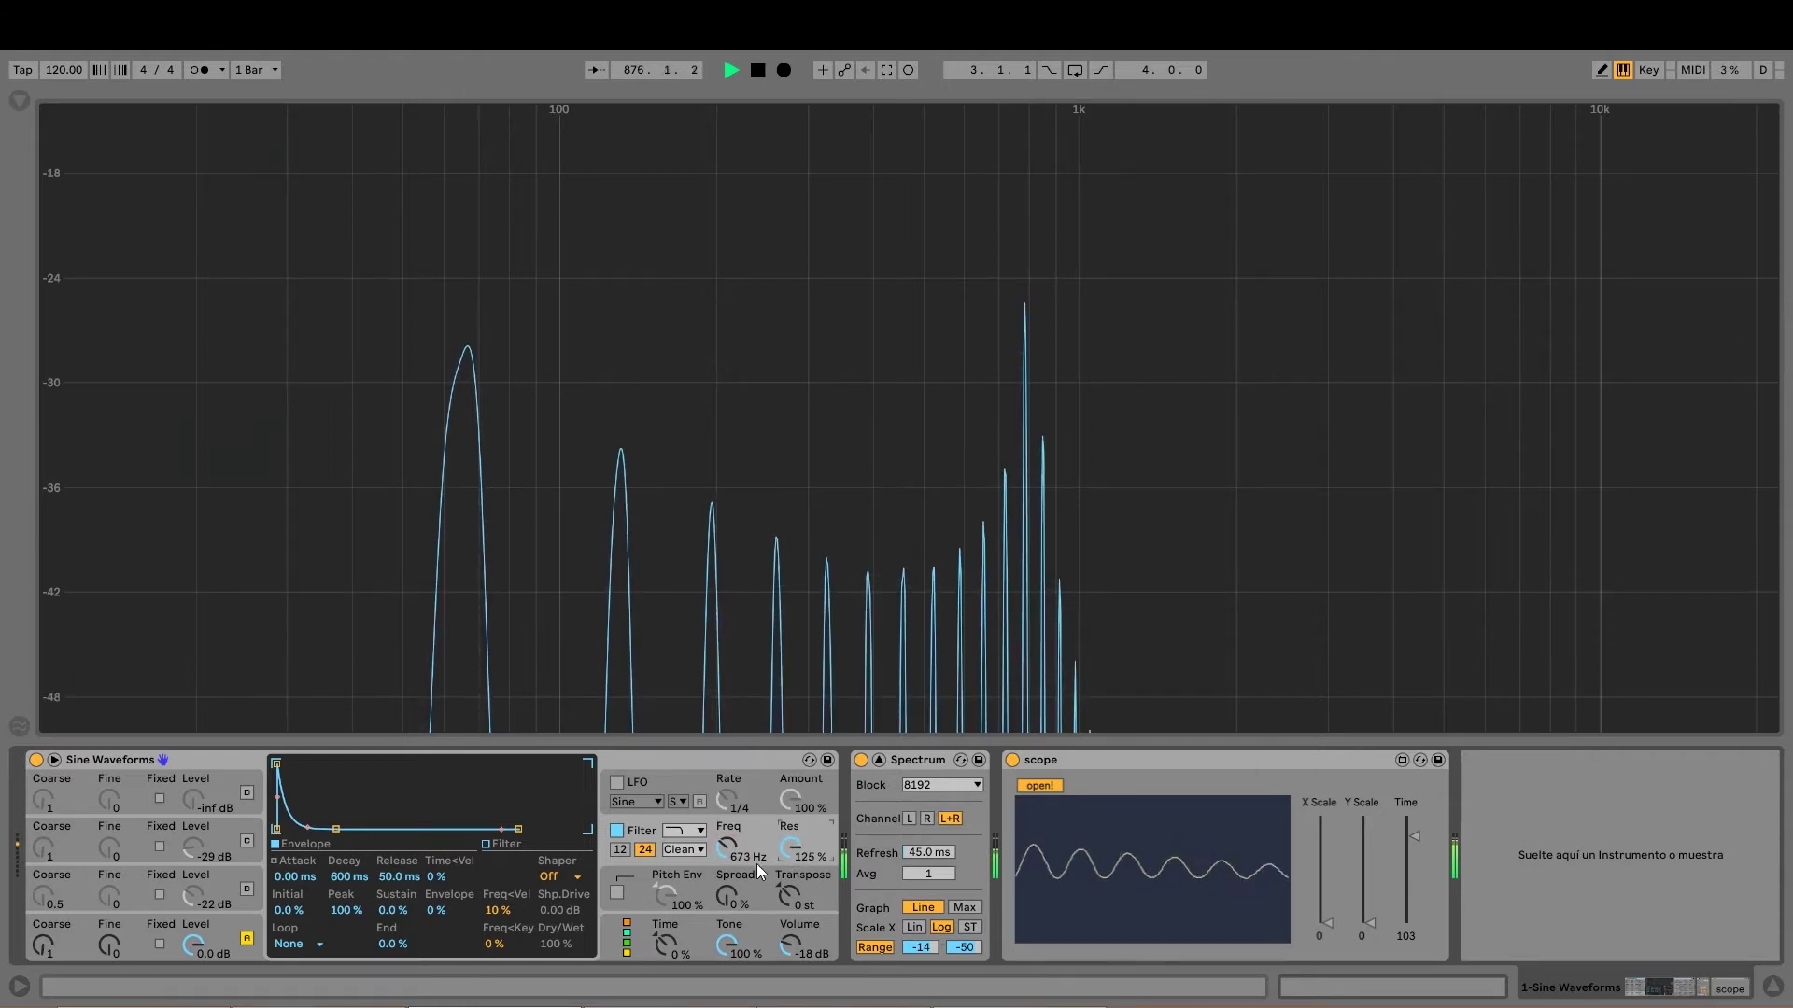
mouse_move(781, 868)
mouse_down()
mouse_move(789, 846)
mouse_move(788, 882)
mouse_up()
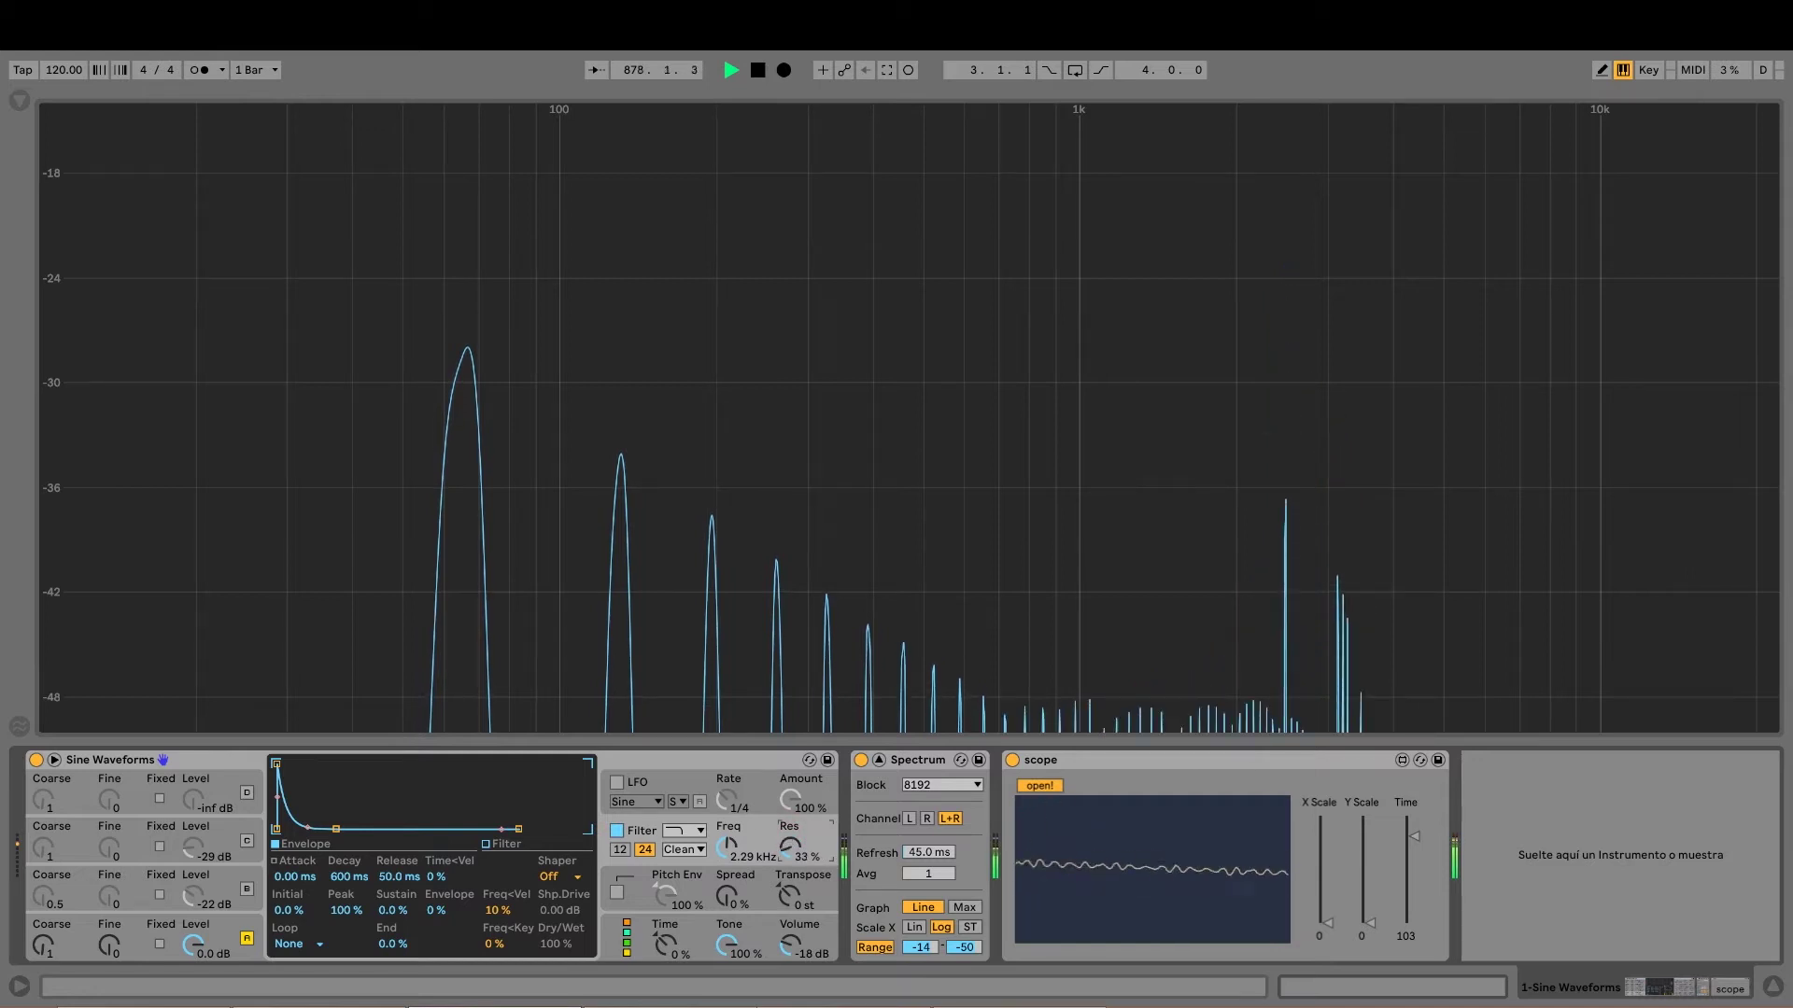
Switch the filter to band-pass and lower its frequency to 87.5 Hz with resonance at 76%
click(688, 839)
click(684, 887)
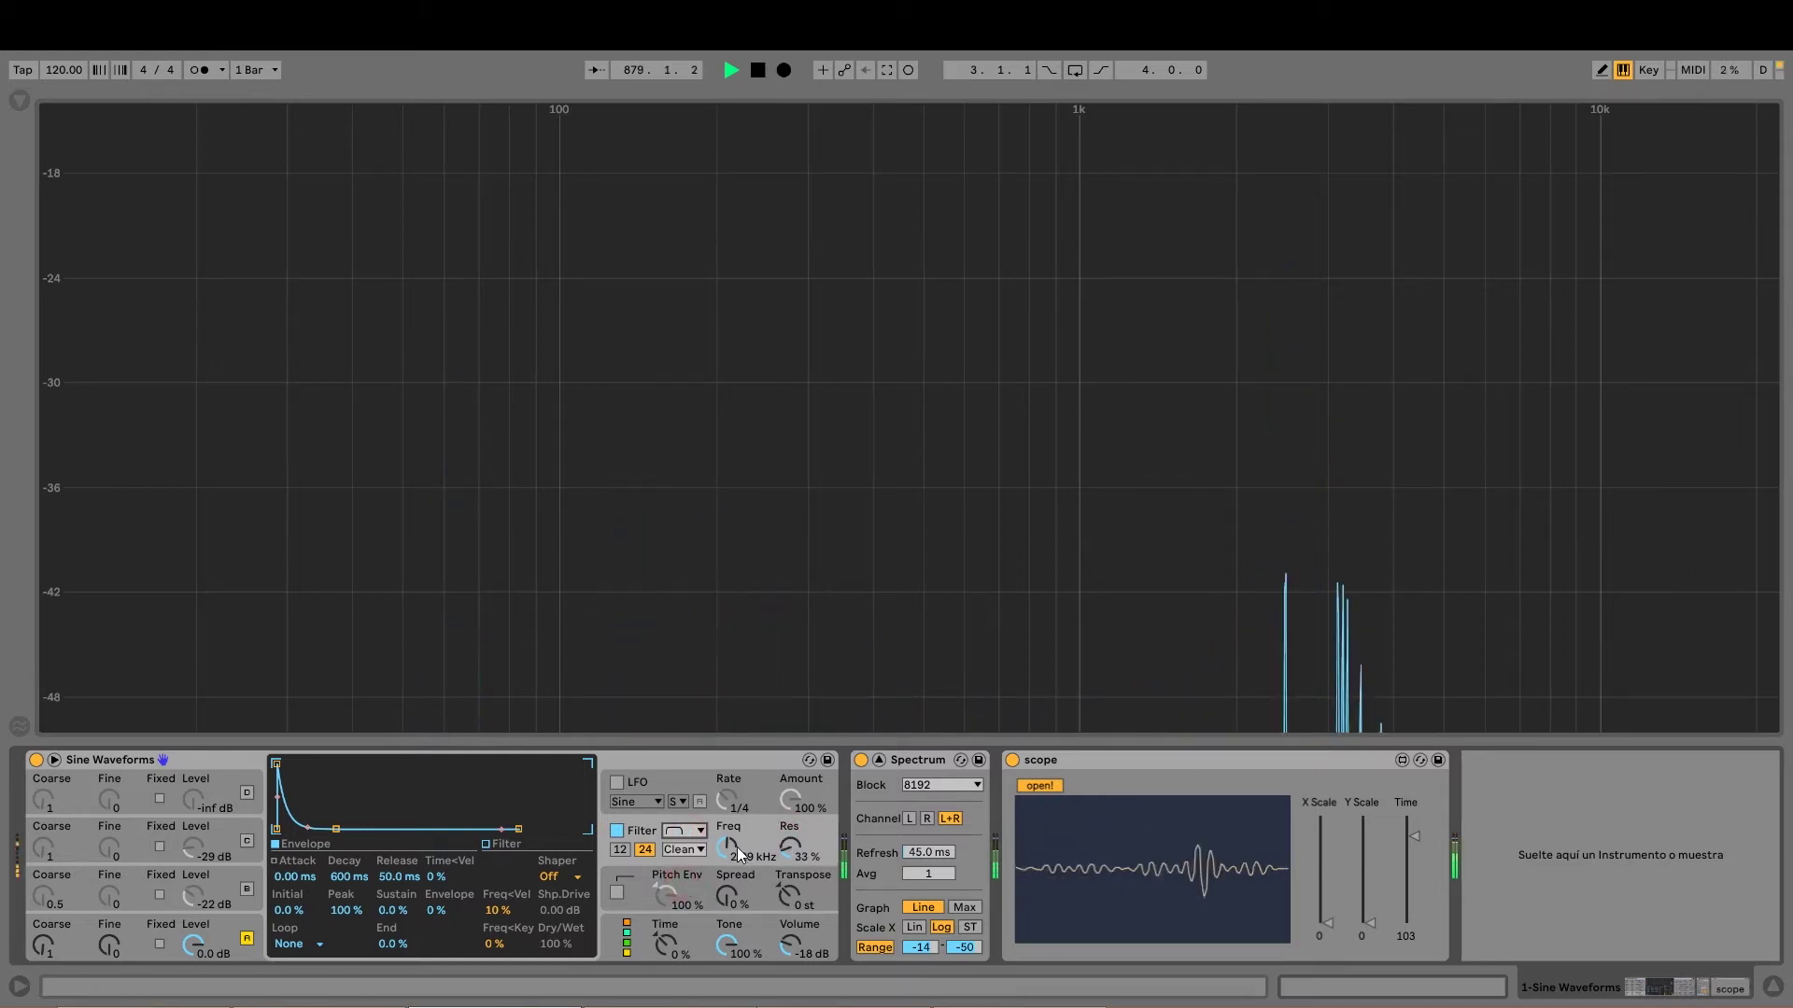
drag(731, 854, 731, 920)
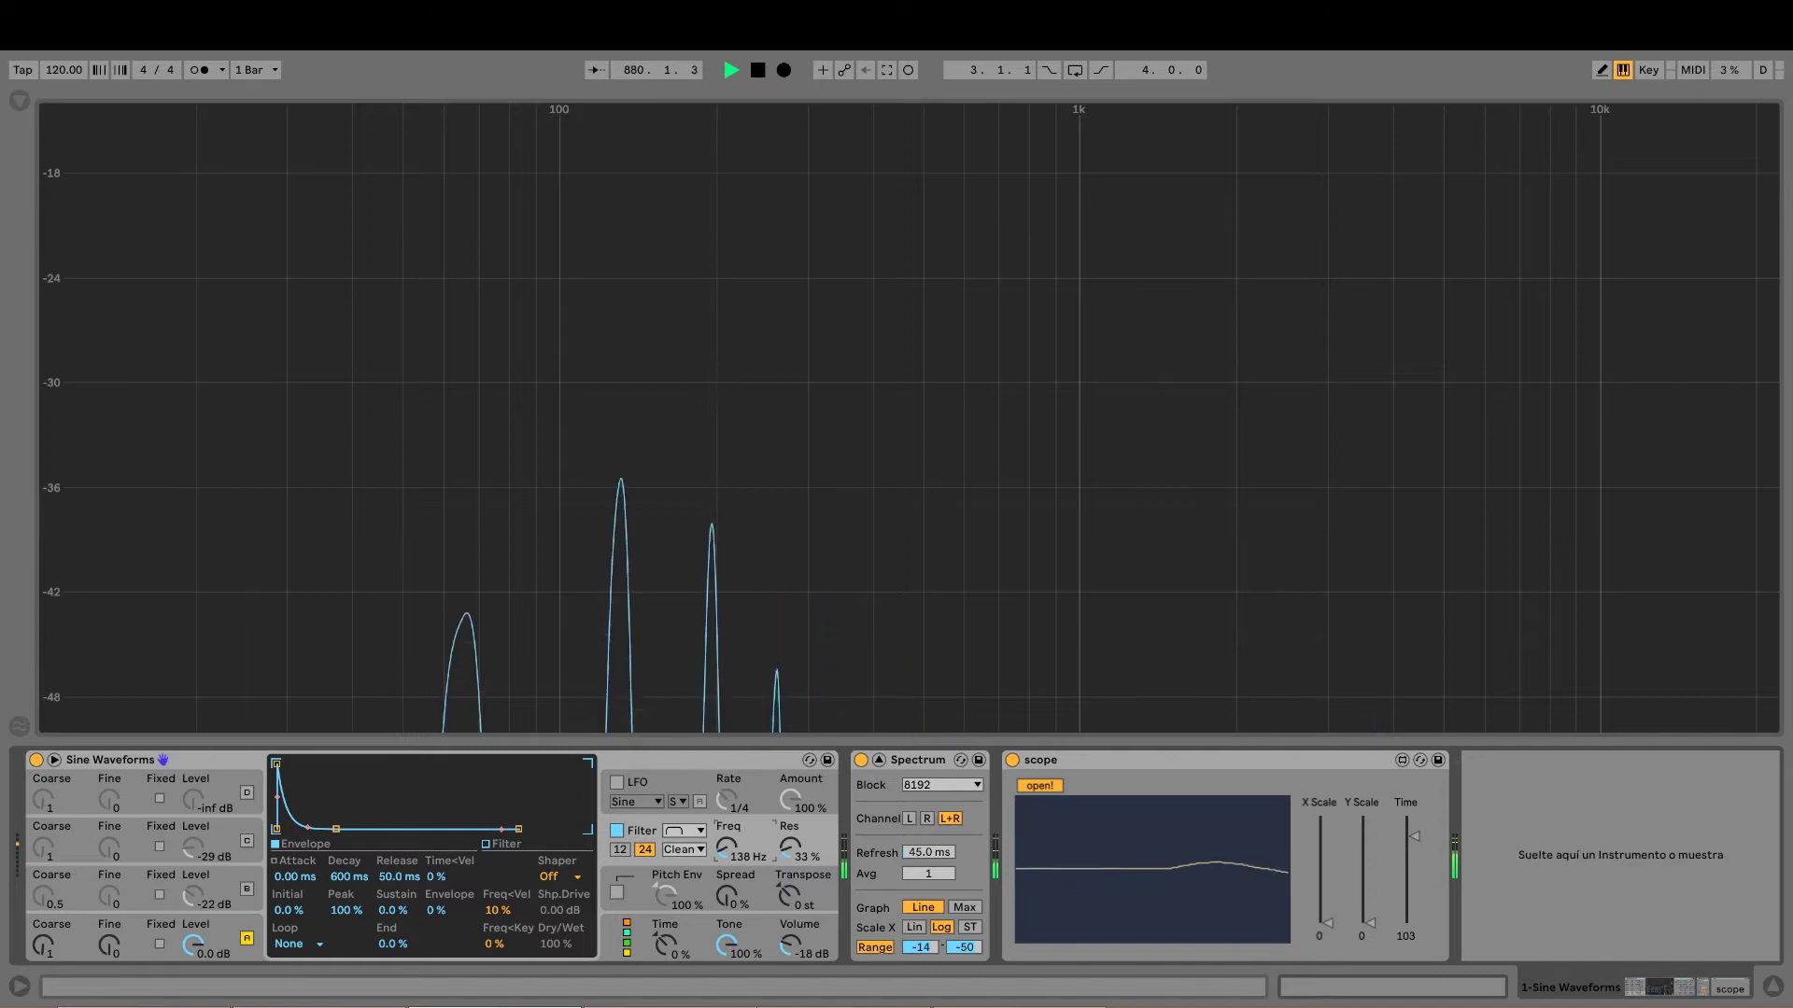
mouse_move(727, 851)
mouse_down()
mouse_move(726, 822)
mouse_move(727, 879)
mouse_move(726, 850)
mouse_move(790, 826)
mouse_move(730, 882)
mouse_up()
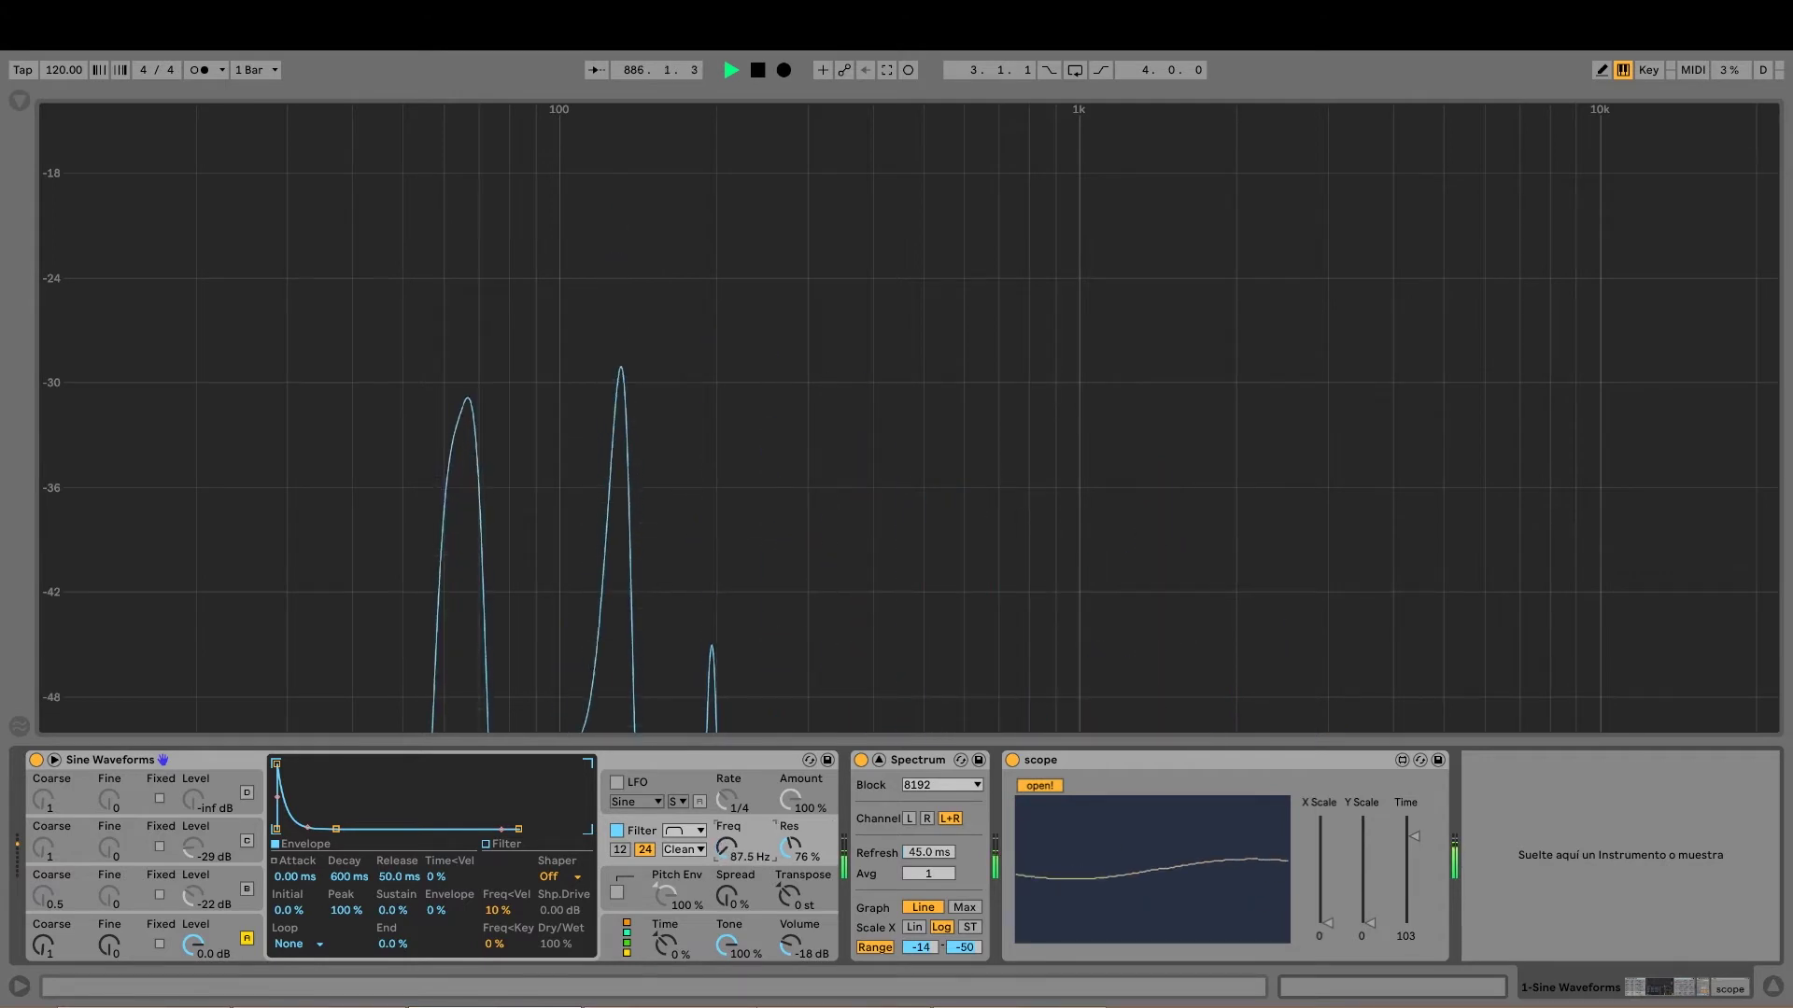
Change the filter to notch and sweep its frequency, ending at 161 Hz with 36% resonance
click(696, 831)
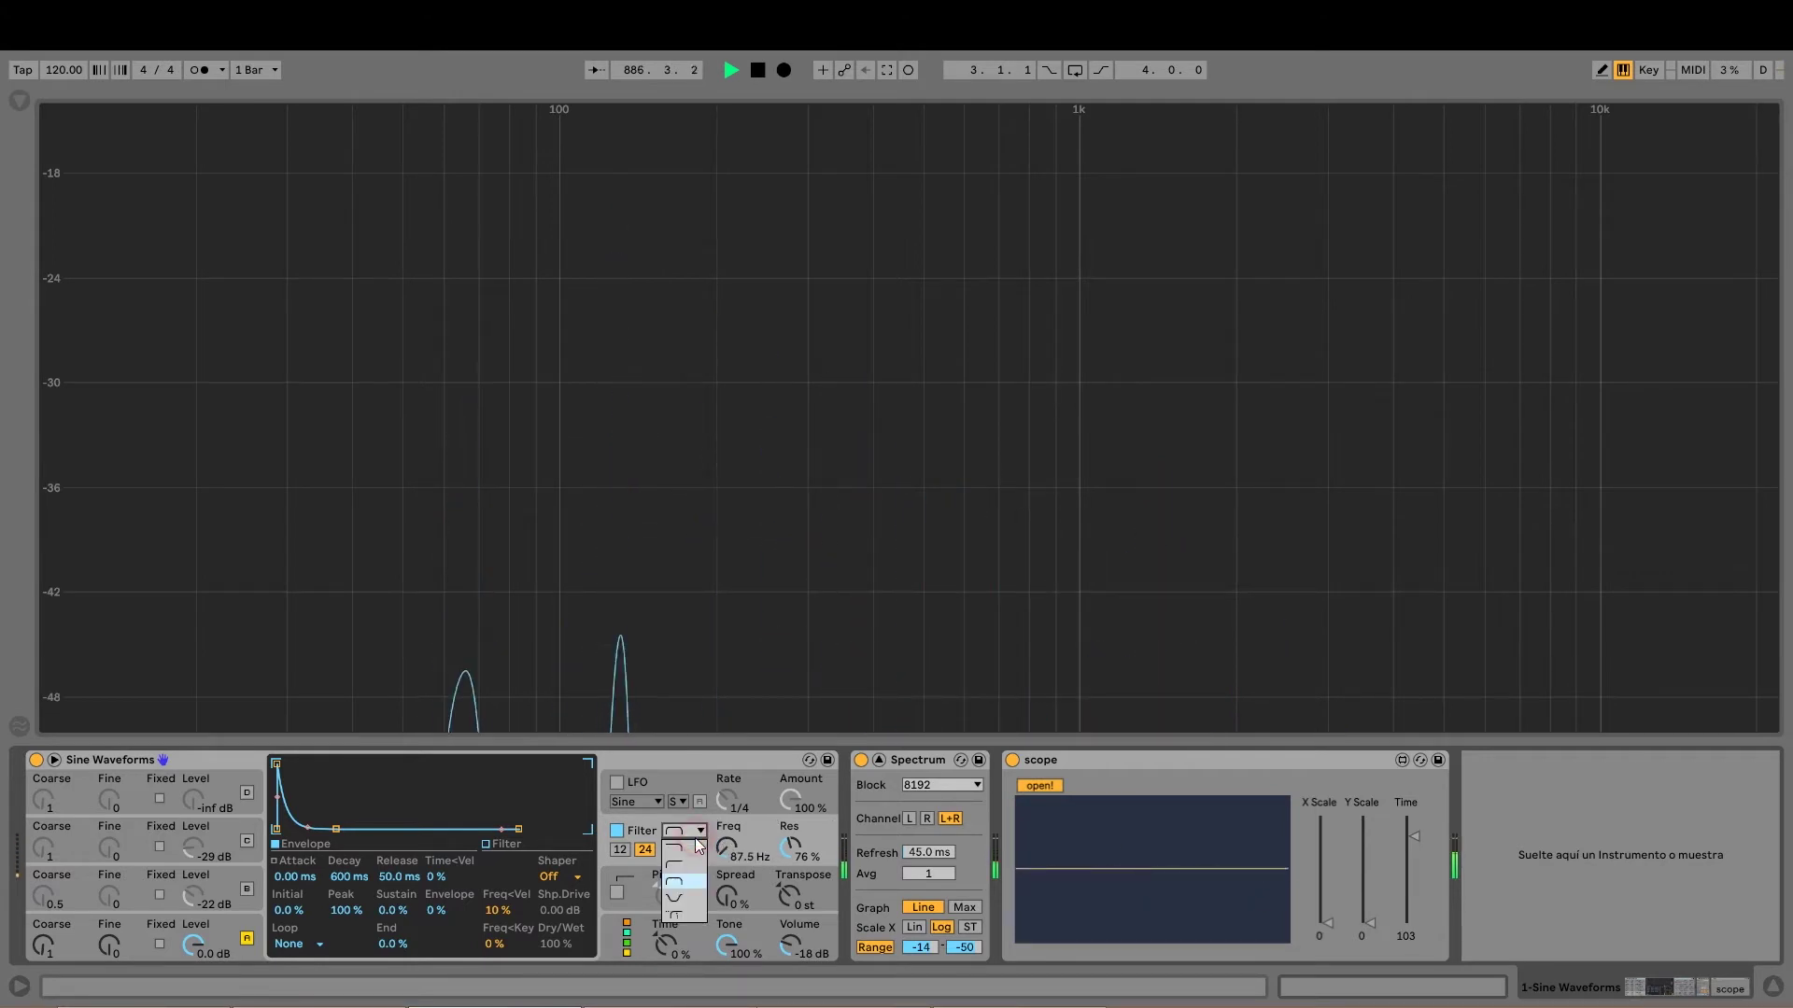
click(683, 899)
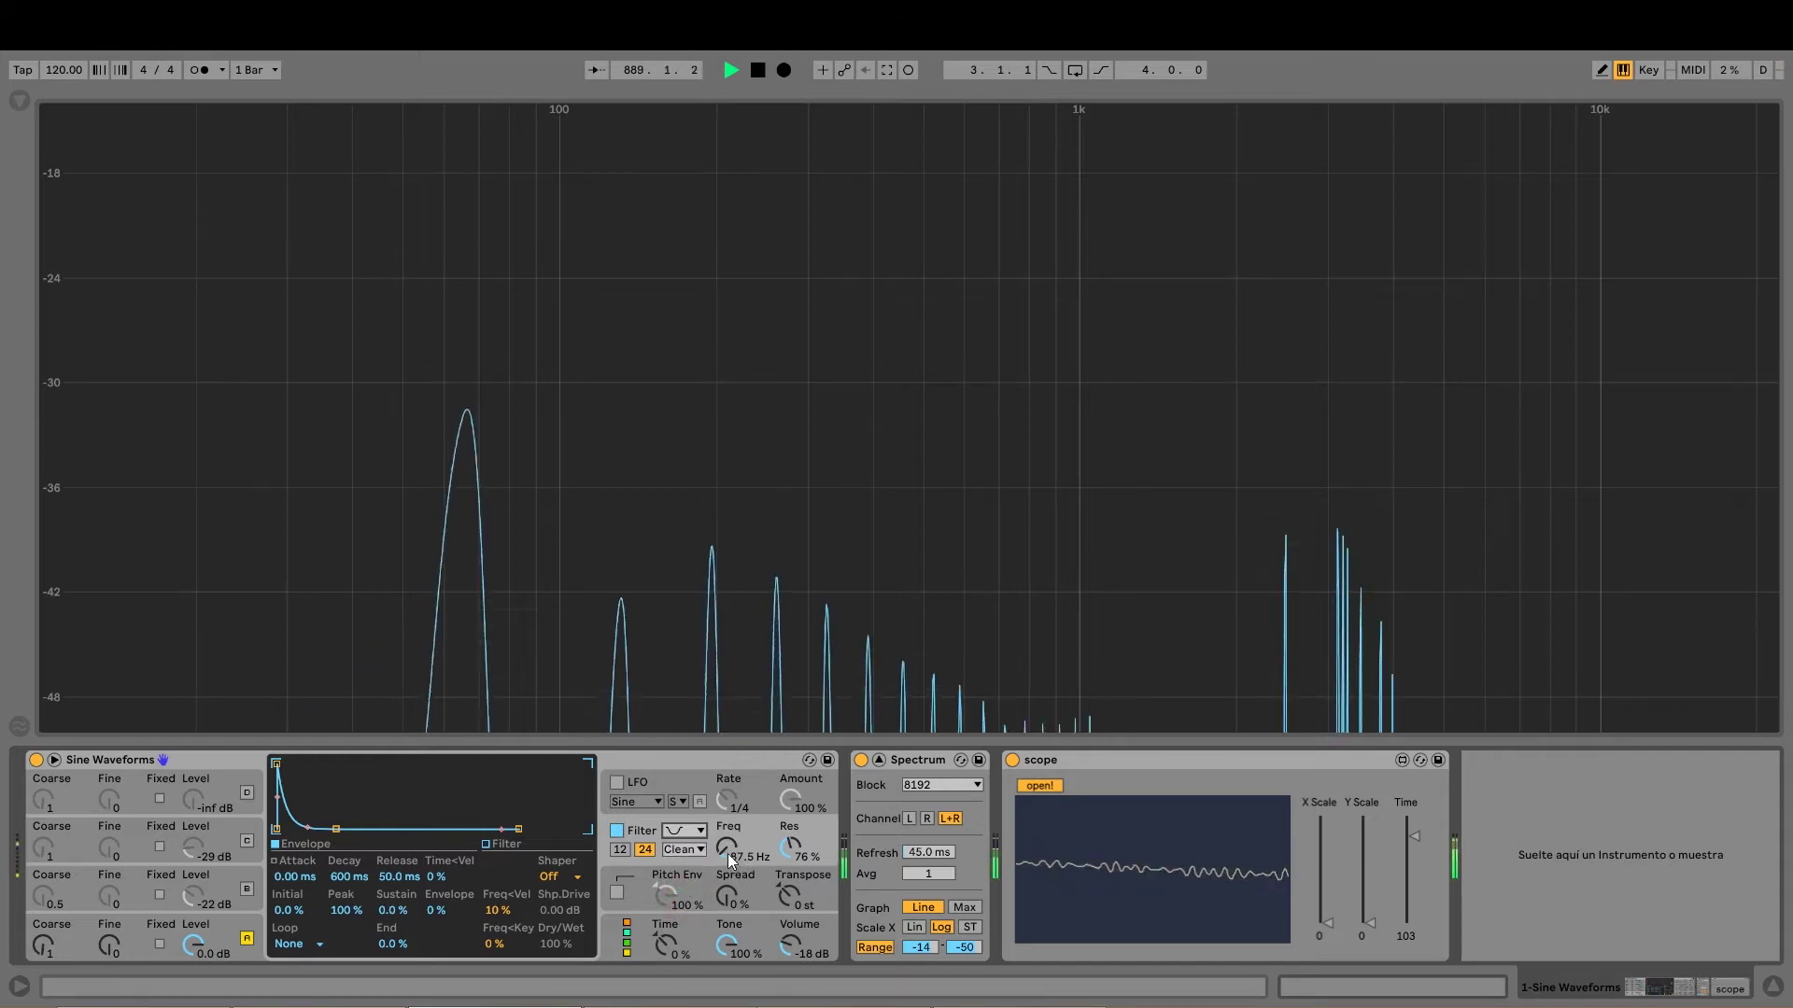
drag(744, 855, 745, 925)
mouse_move(726, 848)
mouse_down()
mouse_move(726, 822)
mouse_move(790, 878)
mouse_move(727, 817)
mouse_move(727, 874)
mouse_up()
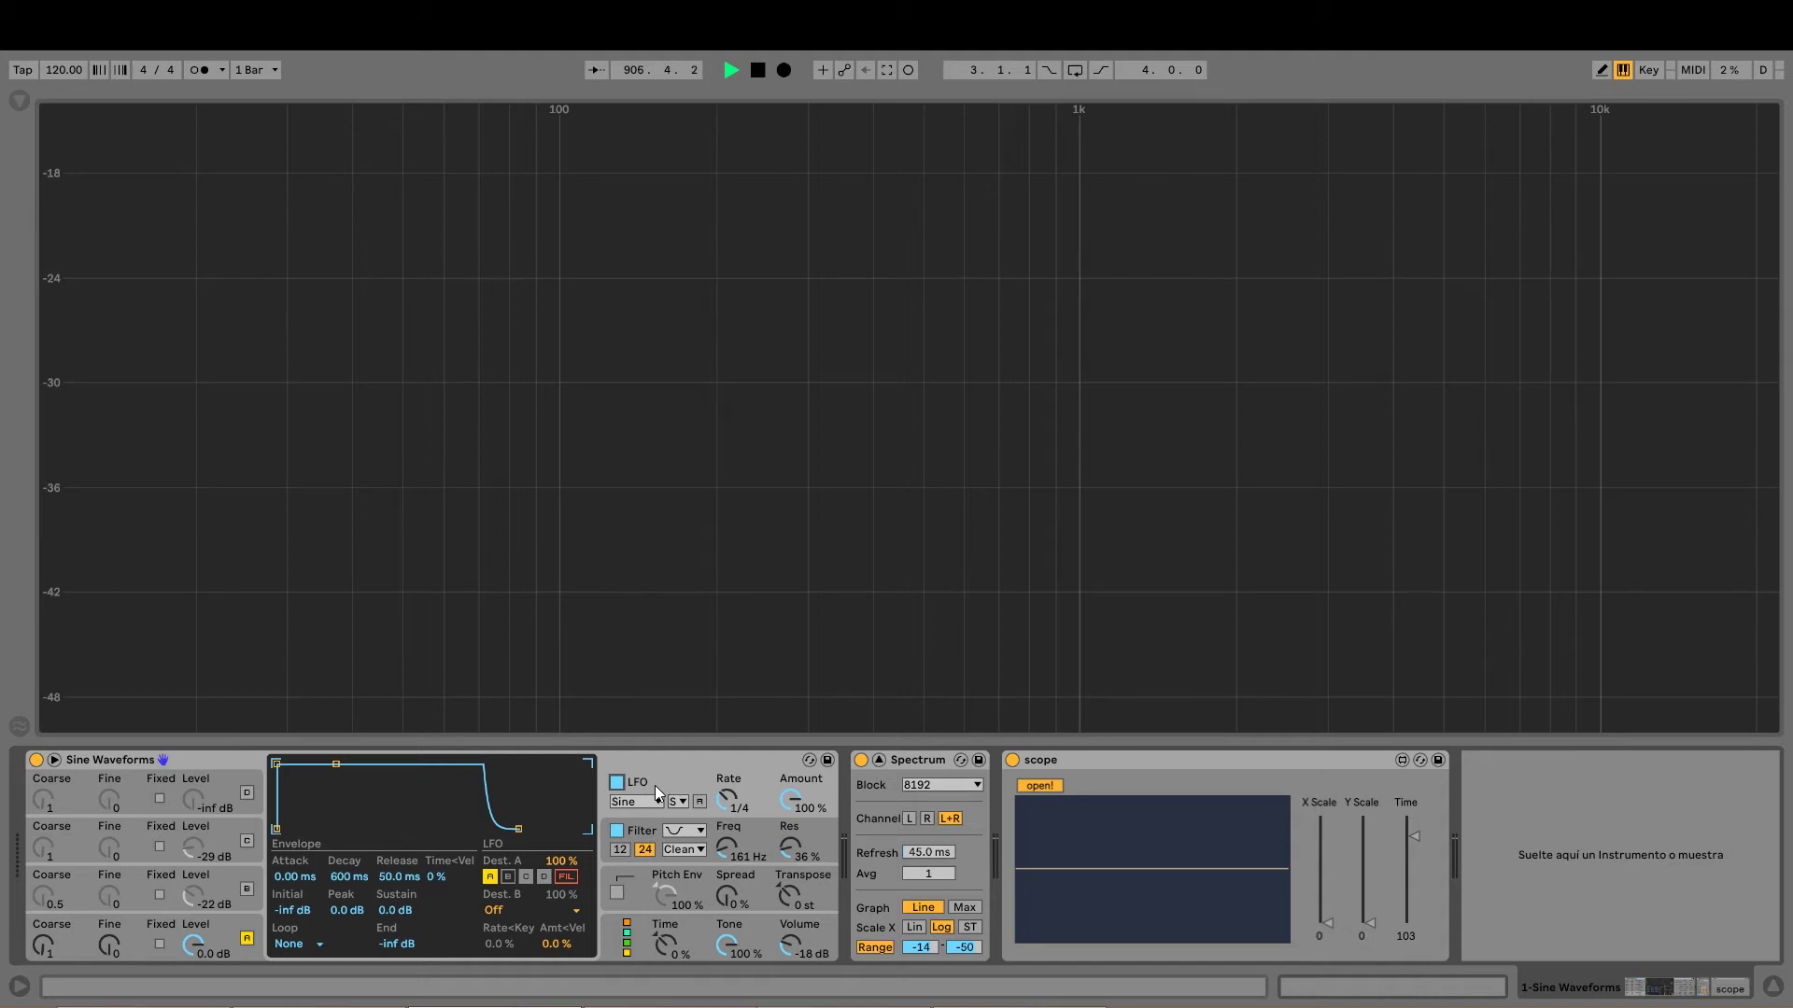
Modulate the filter with the Sine LFO, raising its rate to 3 and varying its amount down to 0%
click(644, 805)
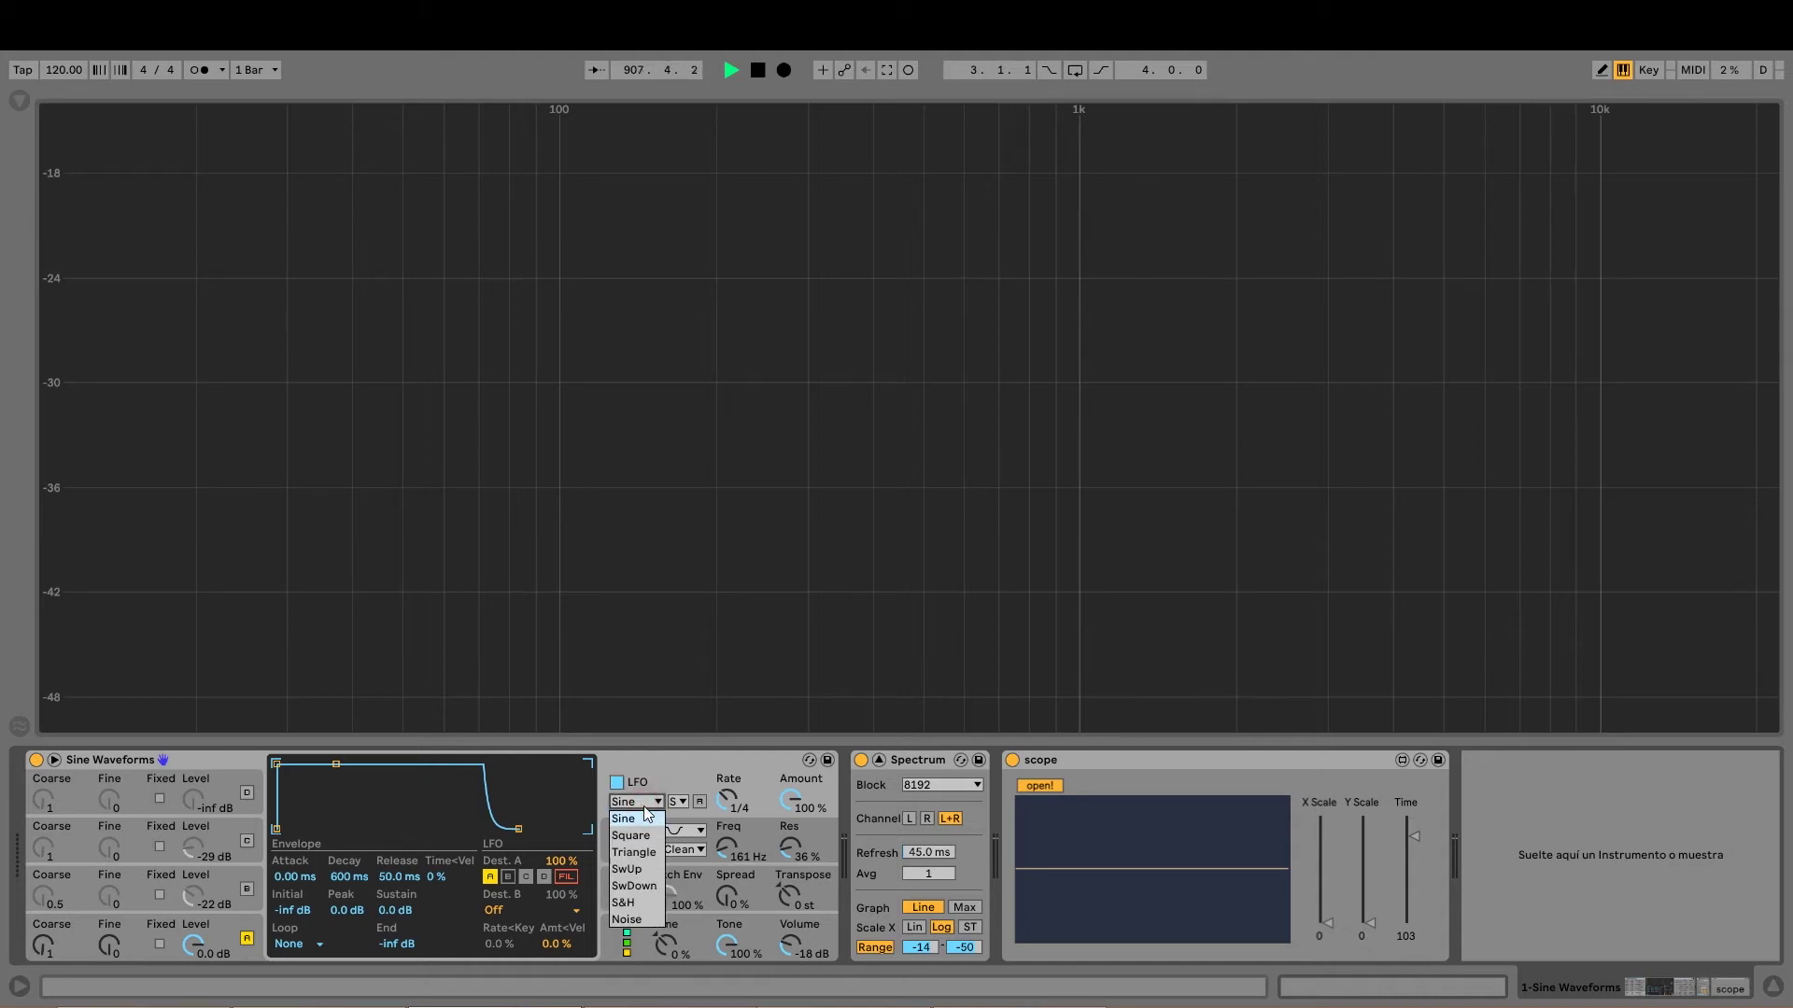
click(635, 822)
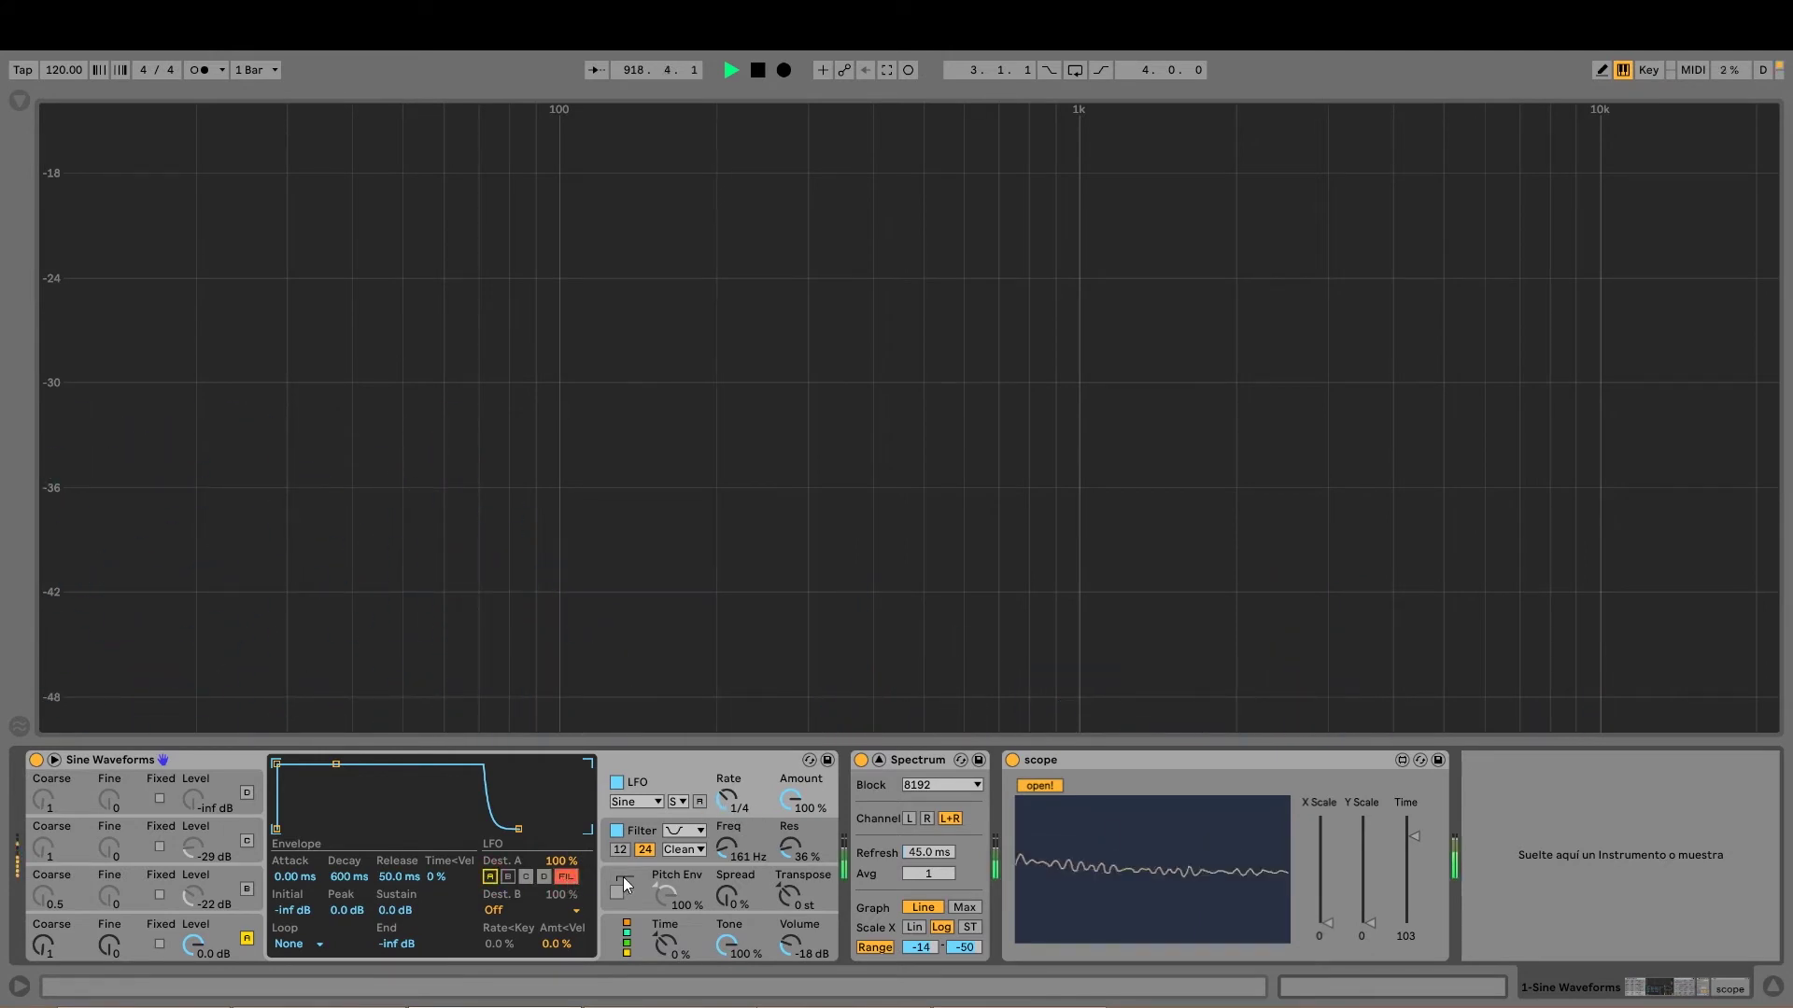
drag(727, 800, 789, 894)
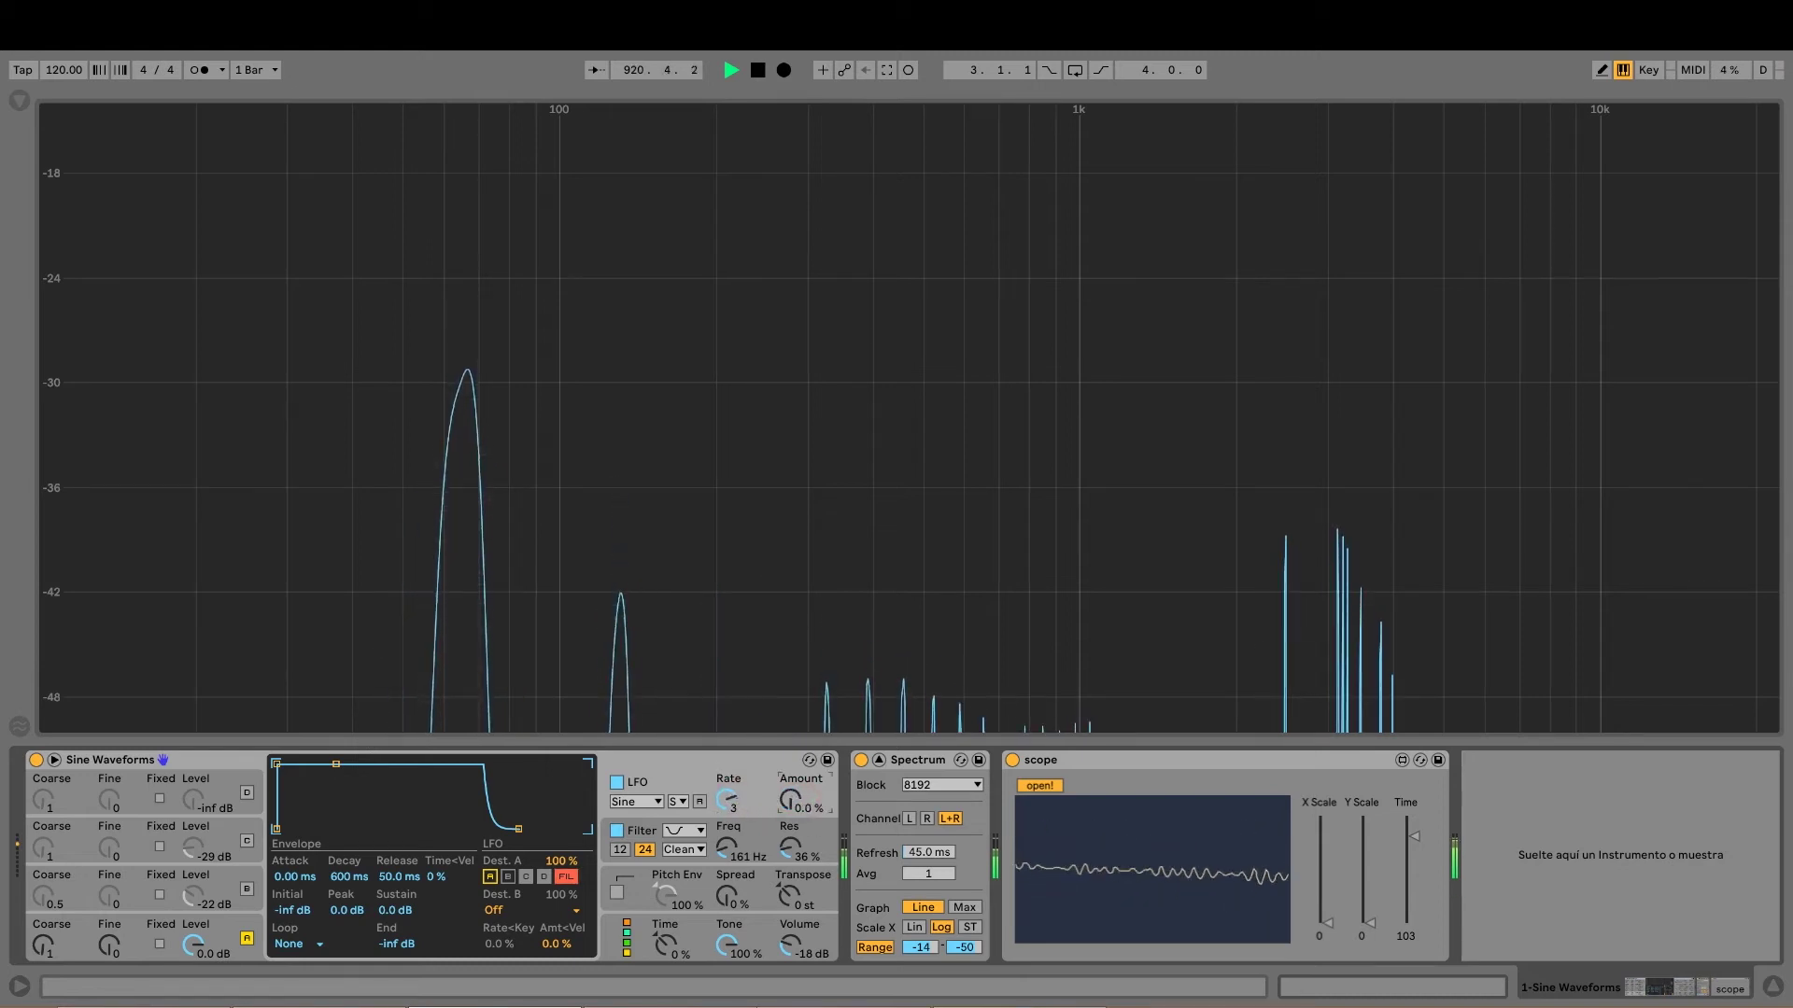
drag(790, 800, 731, 807)
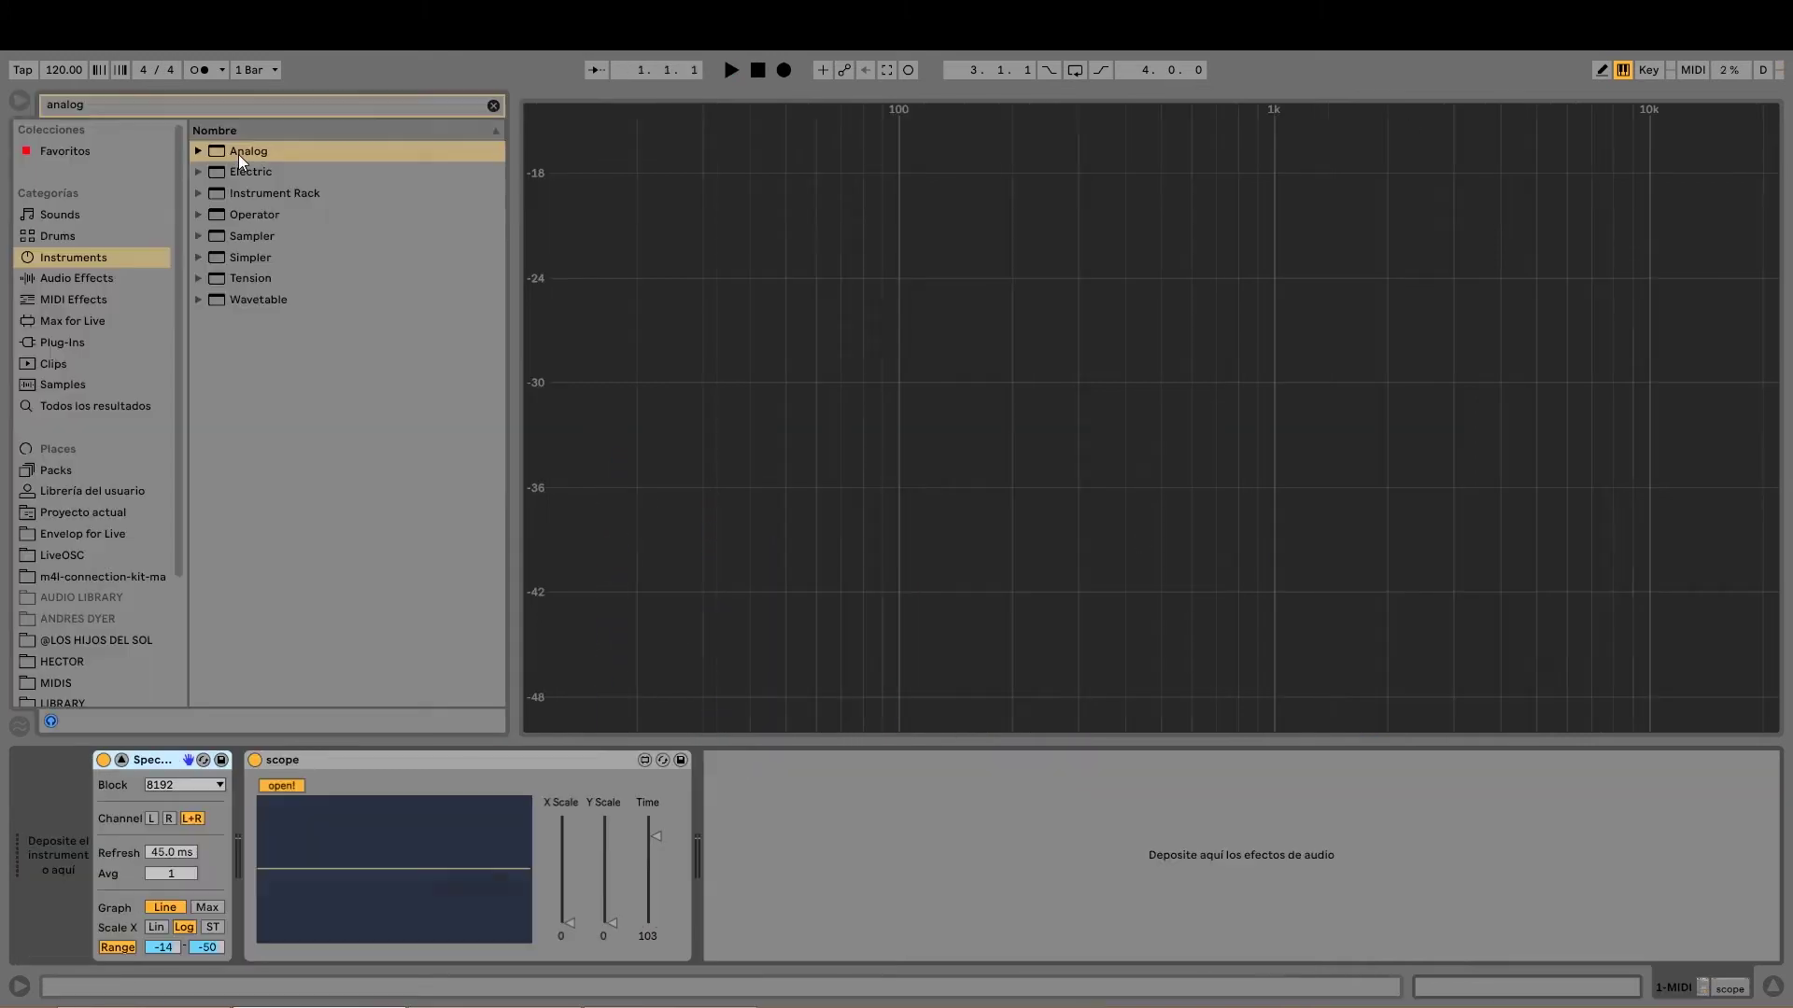
Load the Analog instrument onto the MIDI track and play a test note
double_click(238, 151)
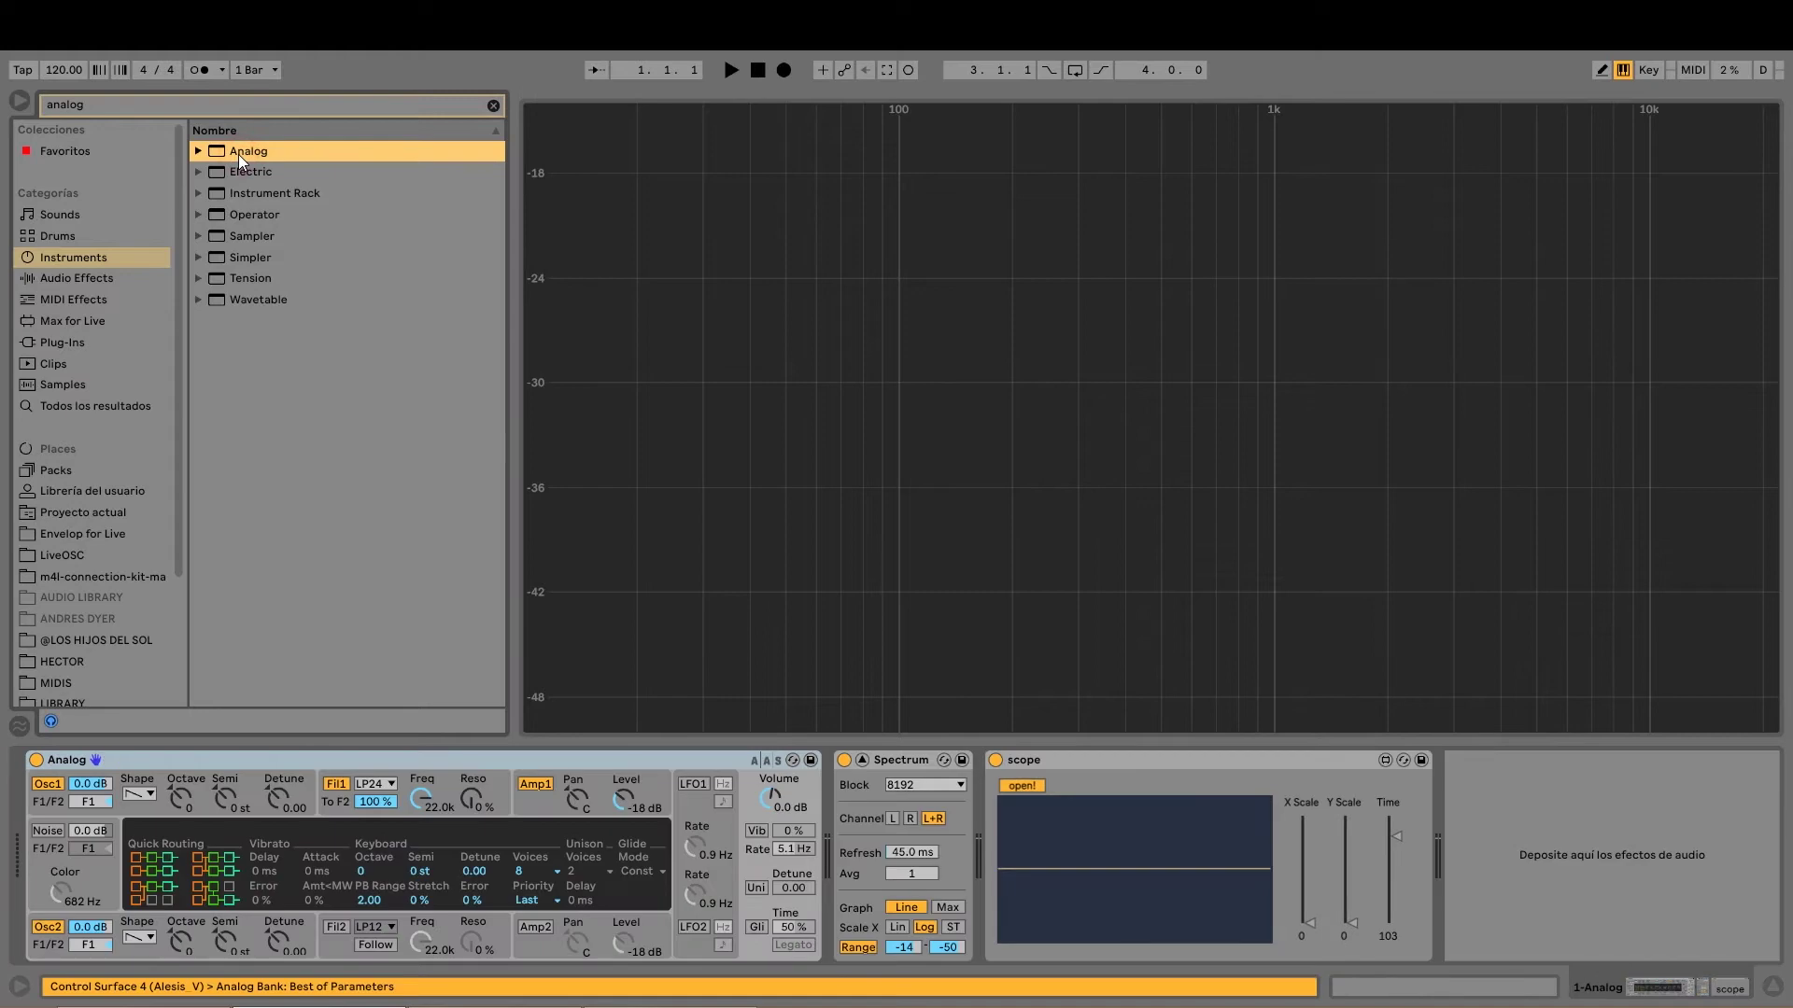
key(a)
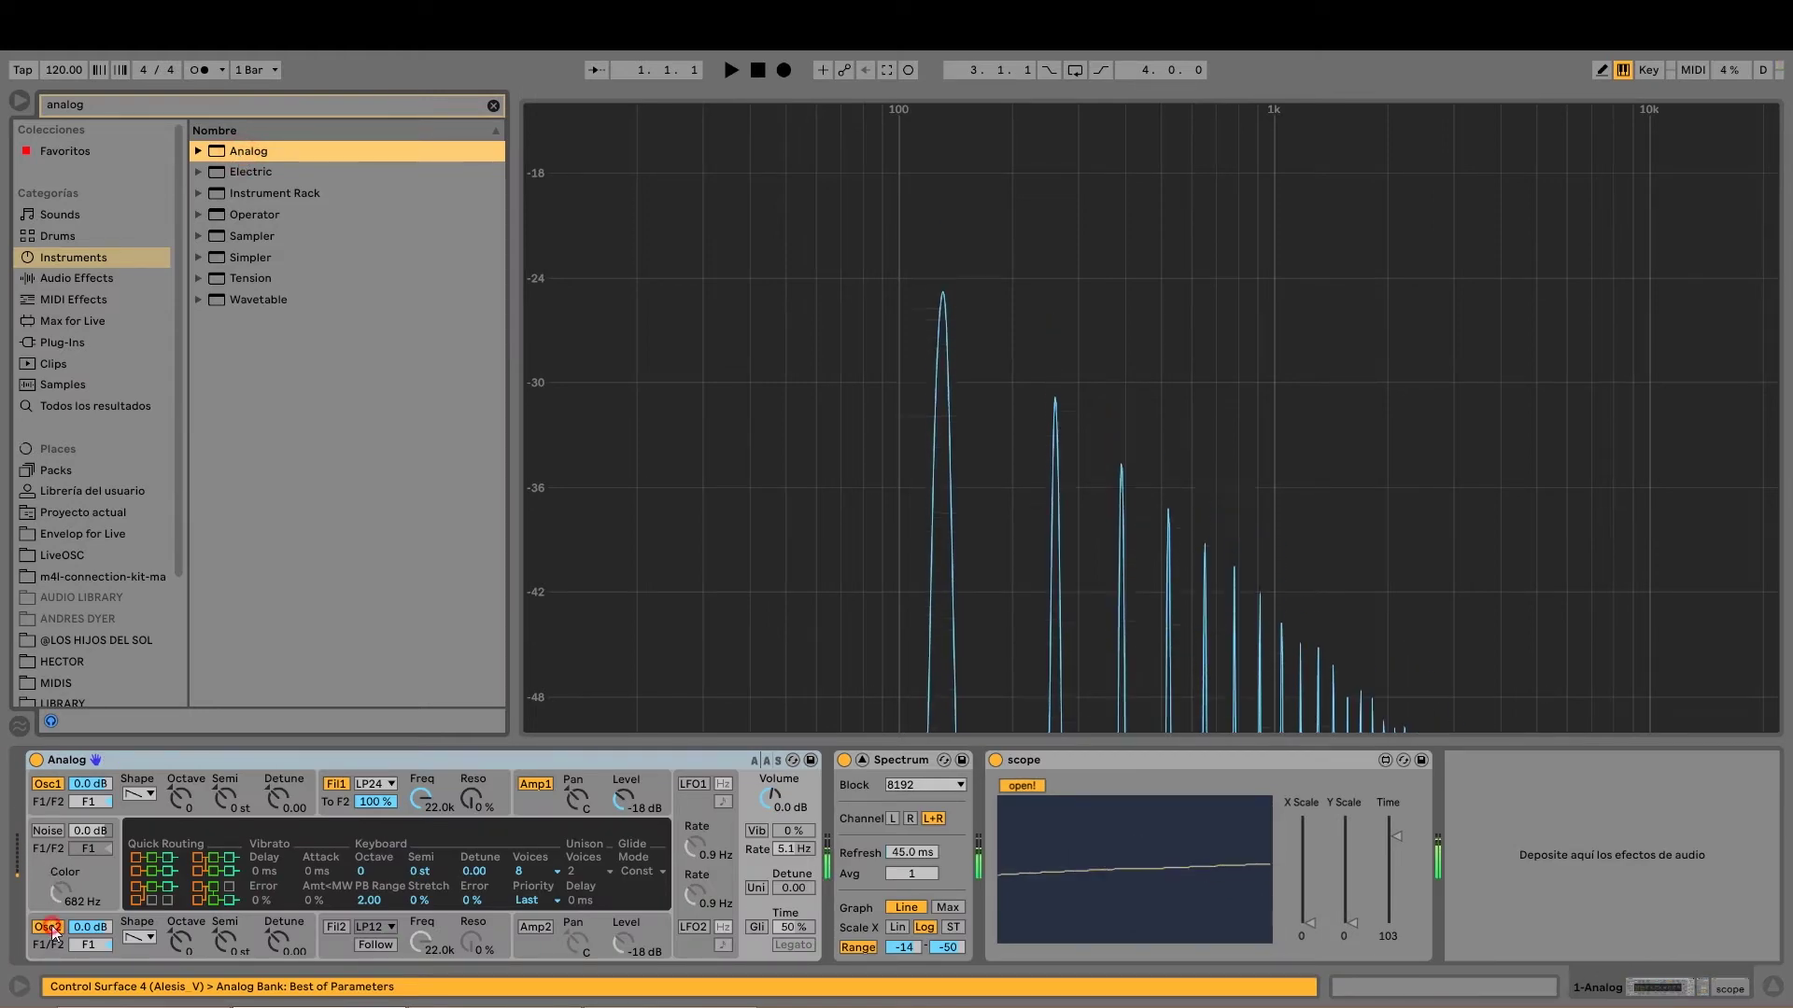
Audition Analog's noise source on its own, turn it off, and play a note with only oscillator 1 enabled
click(43, 831)
key(a)
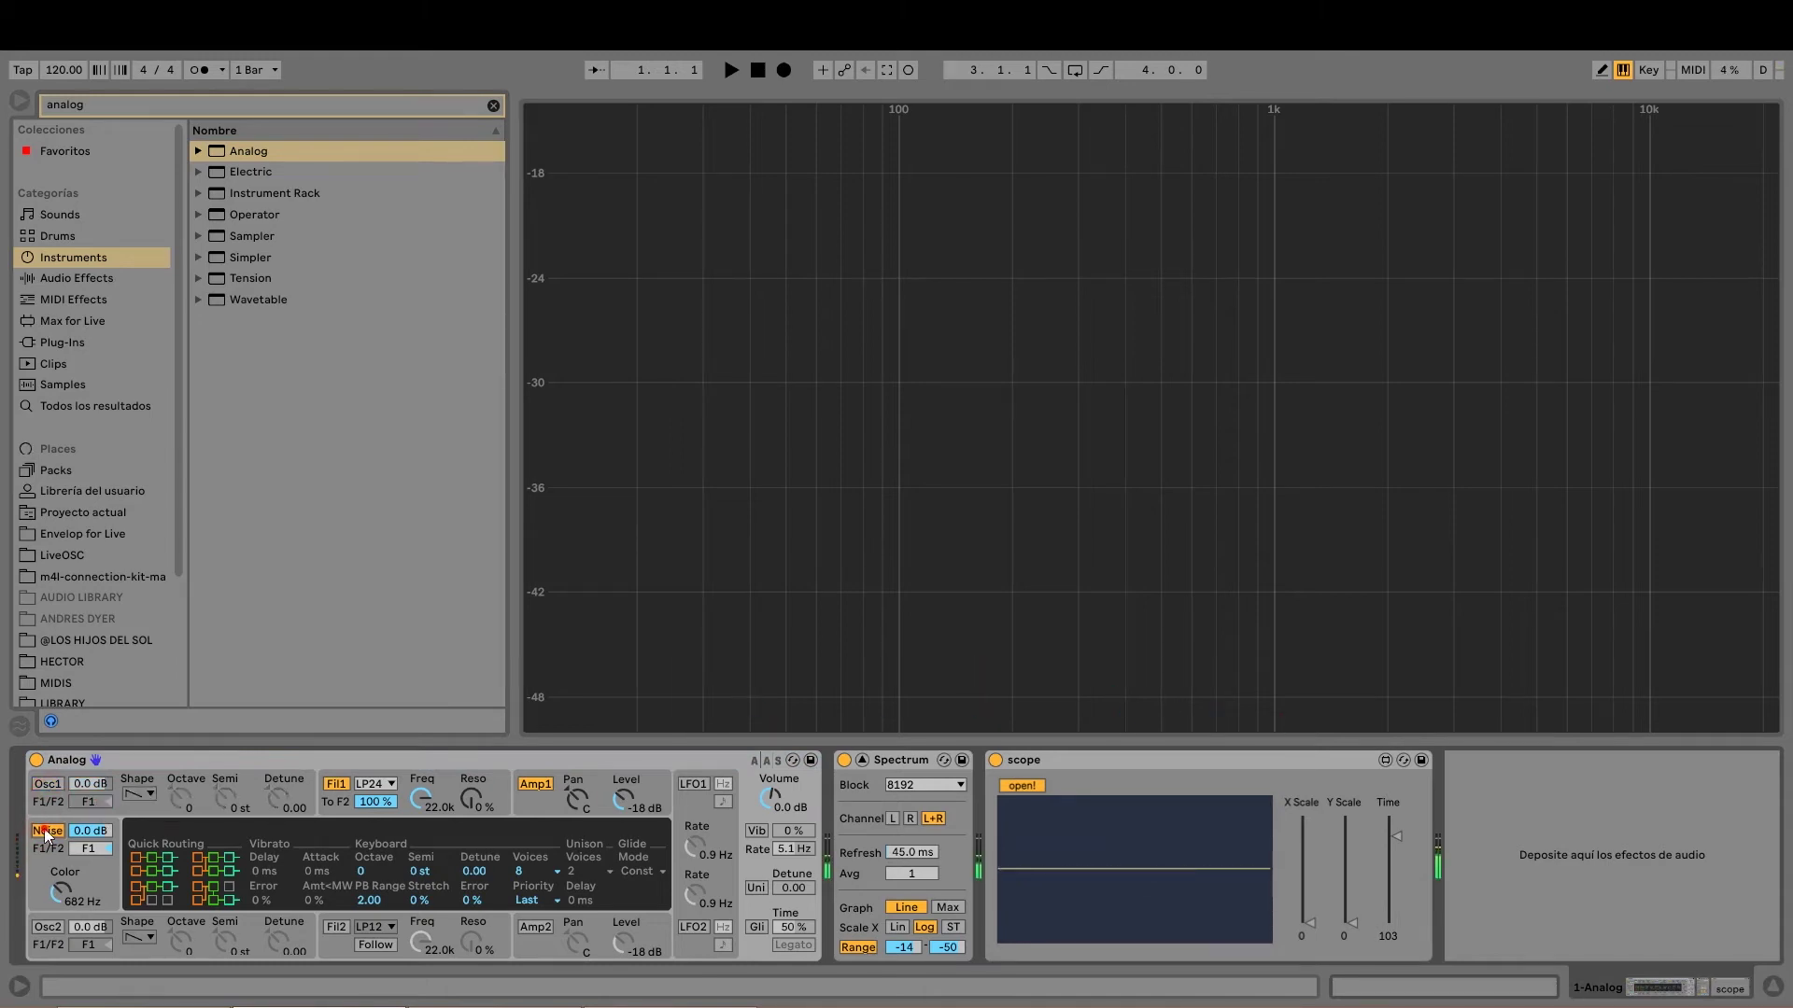
click(45, 831)
click(49, 785)
key(a)
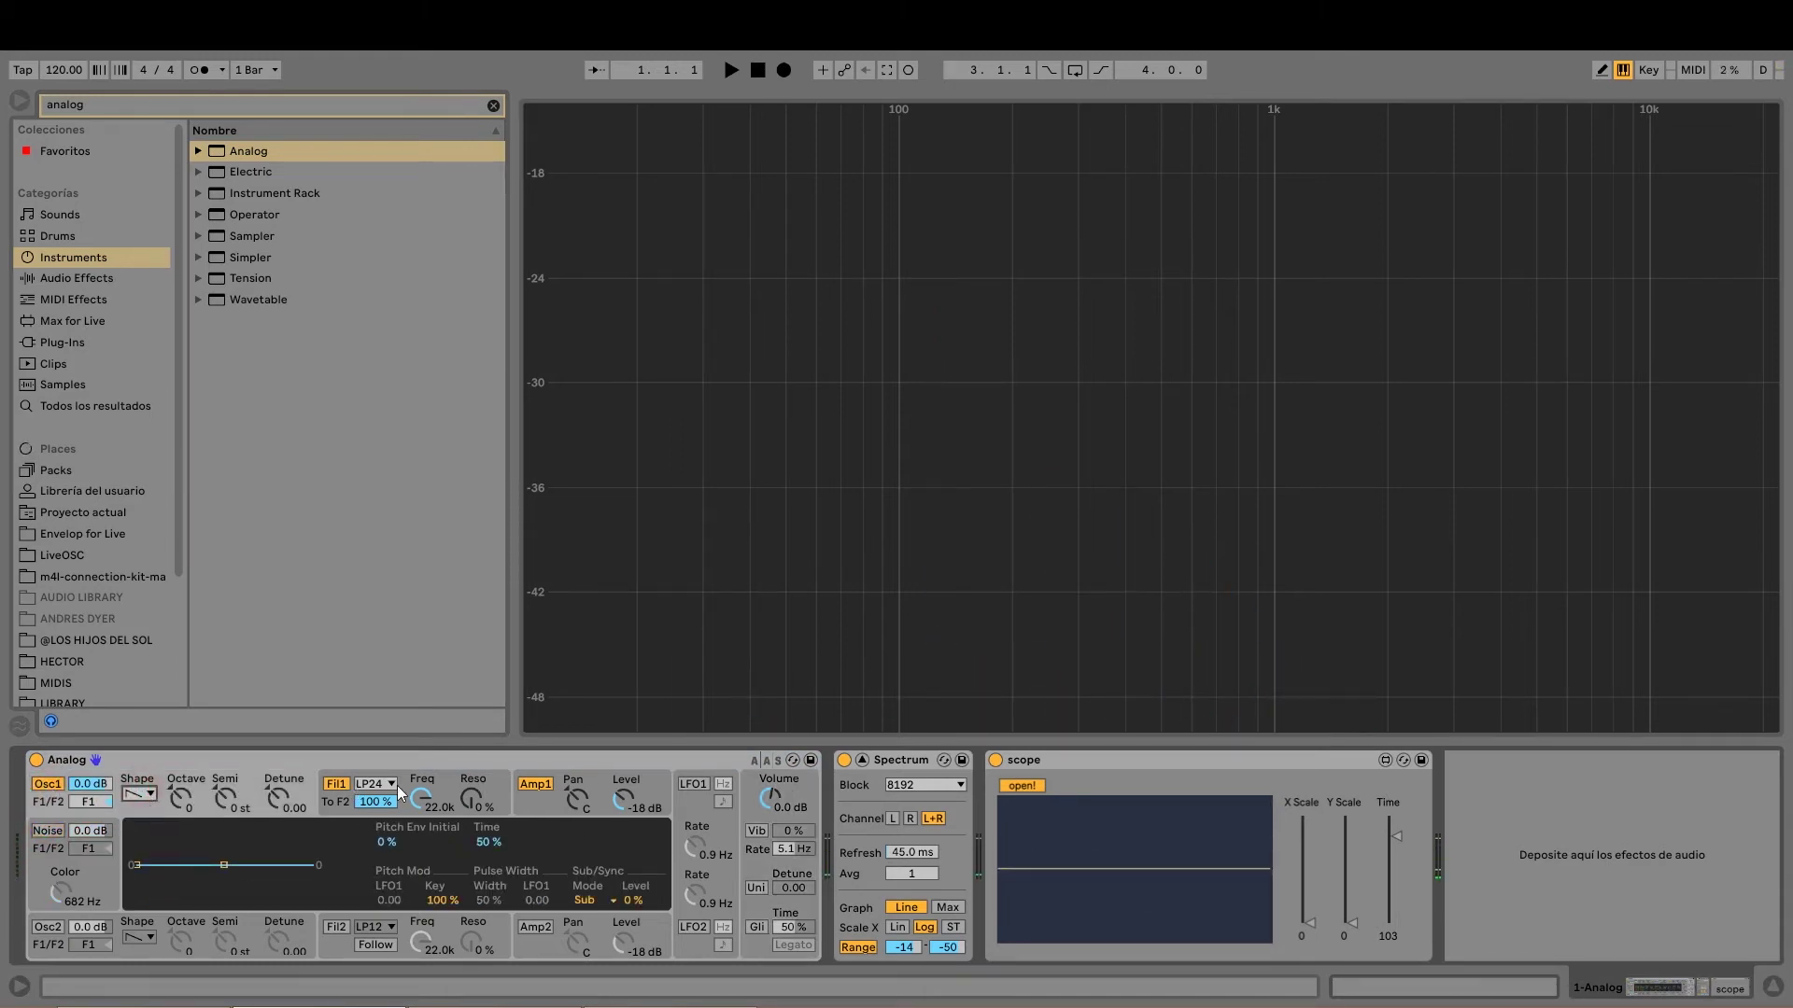
Enable LFO1 and LFO2, play a test note, and switch both LFOs off again
click(808, 783)
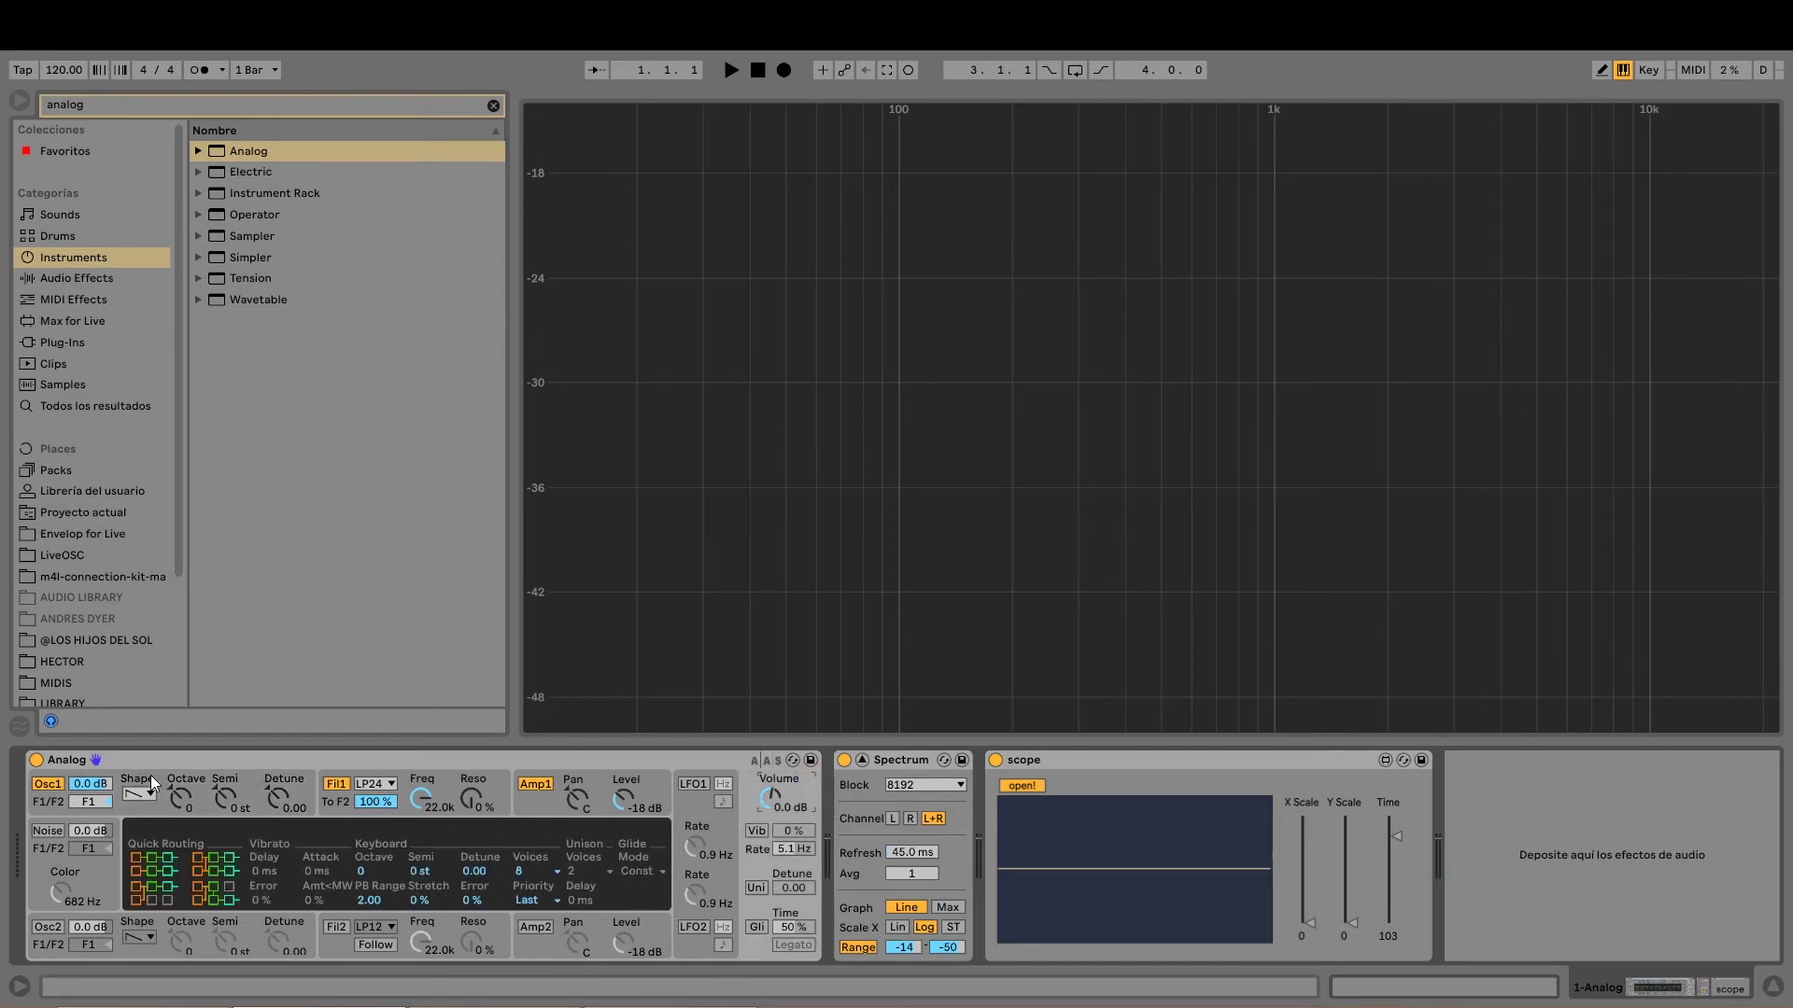
click(691, 783)
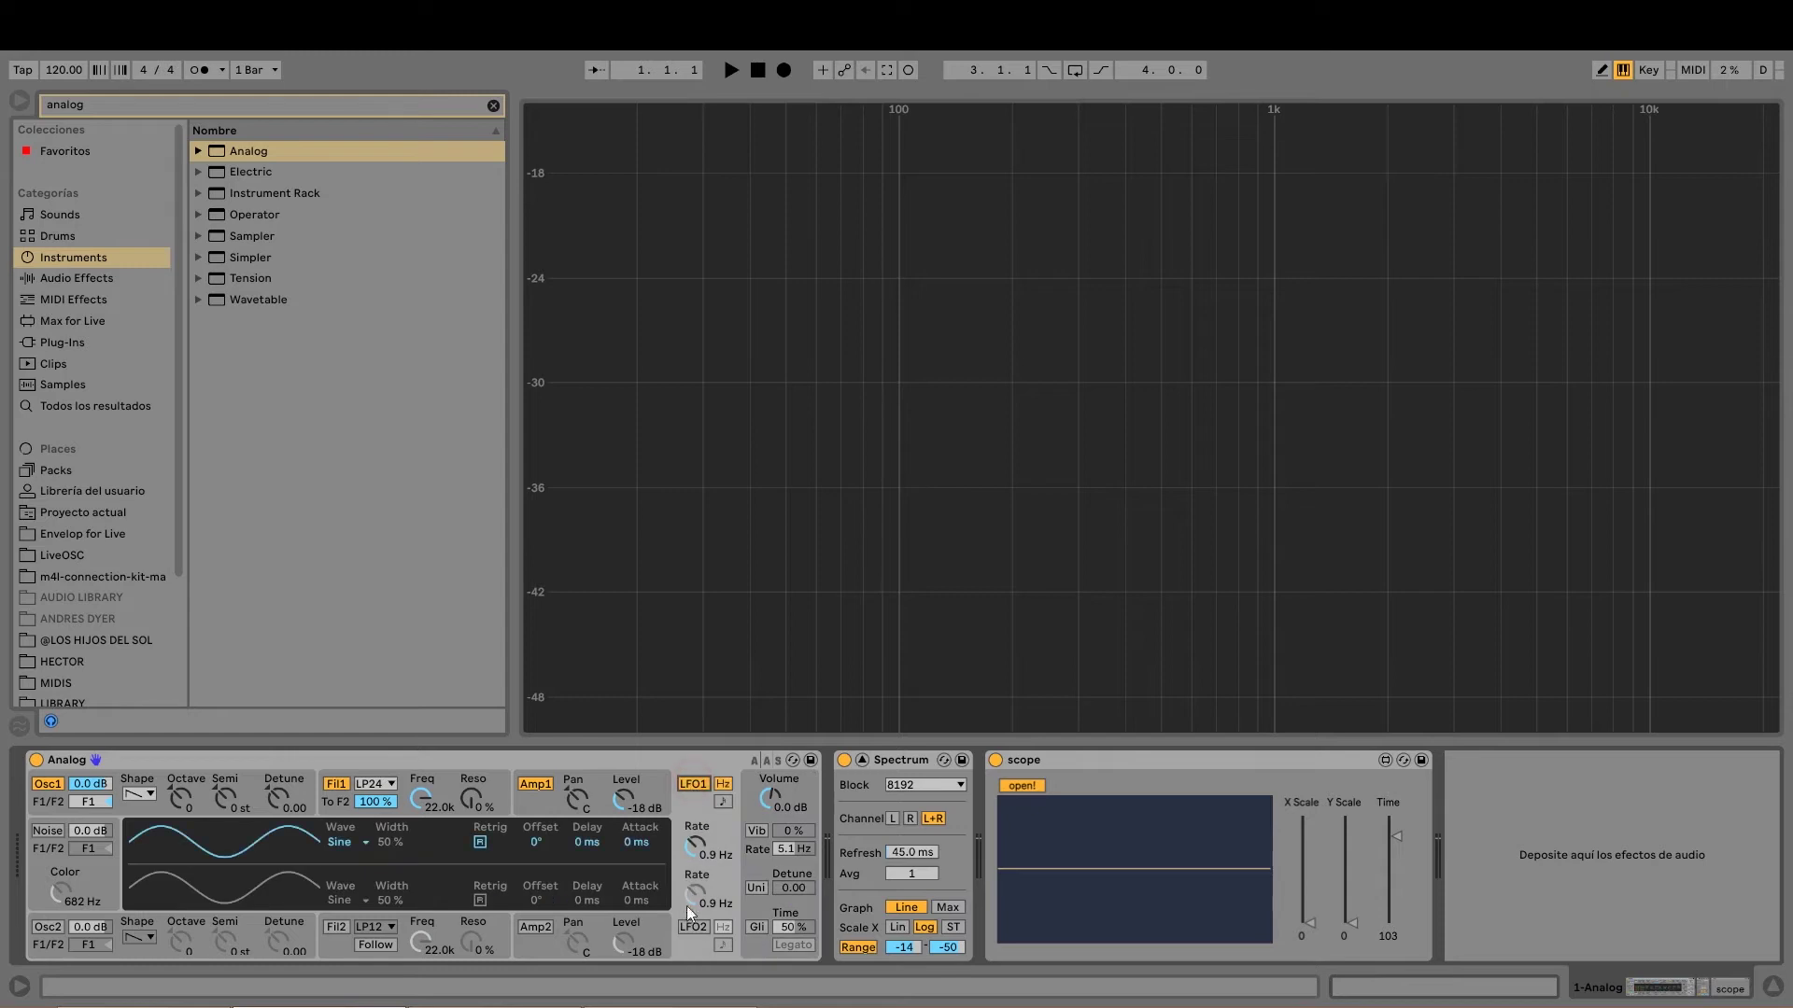
click(691, 927)
key(a)
click(692, 780)
Enable filter 2, blend oscillator 1's filter routing to 21/79, and return the routing fully to F1
click(43, 800)
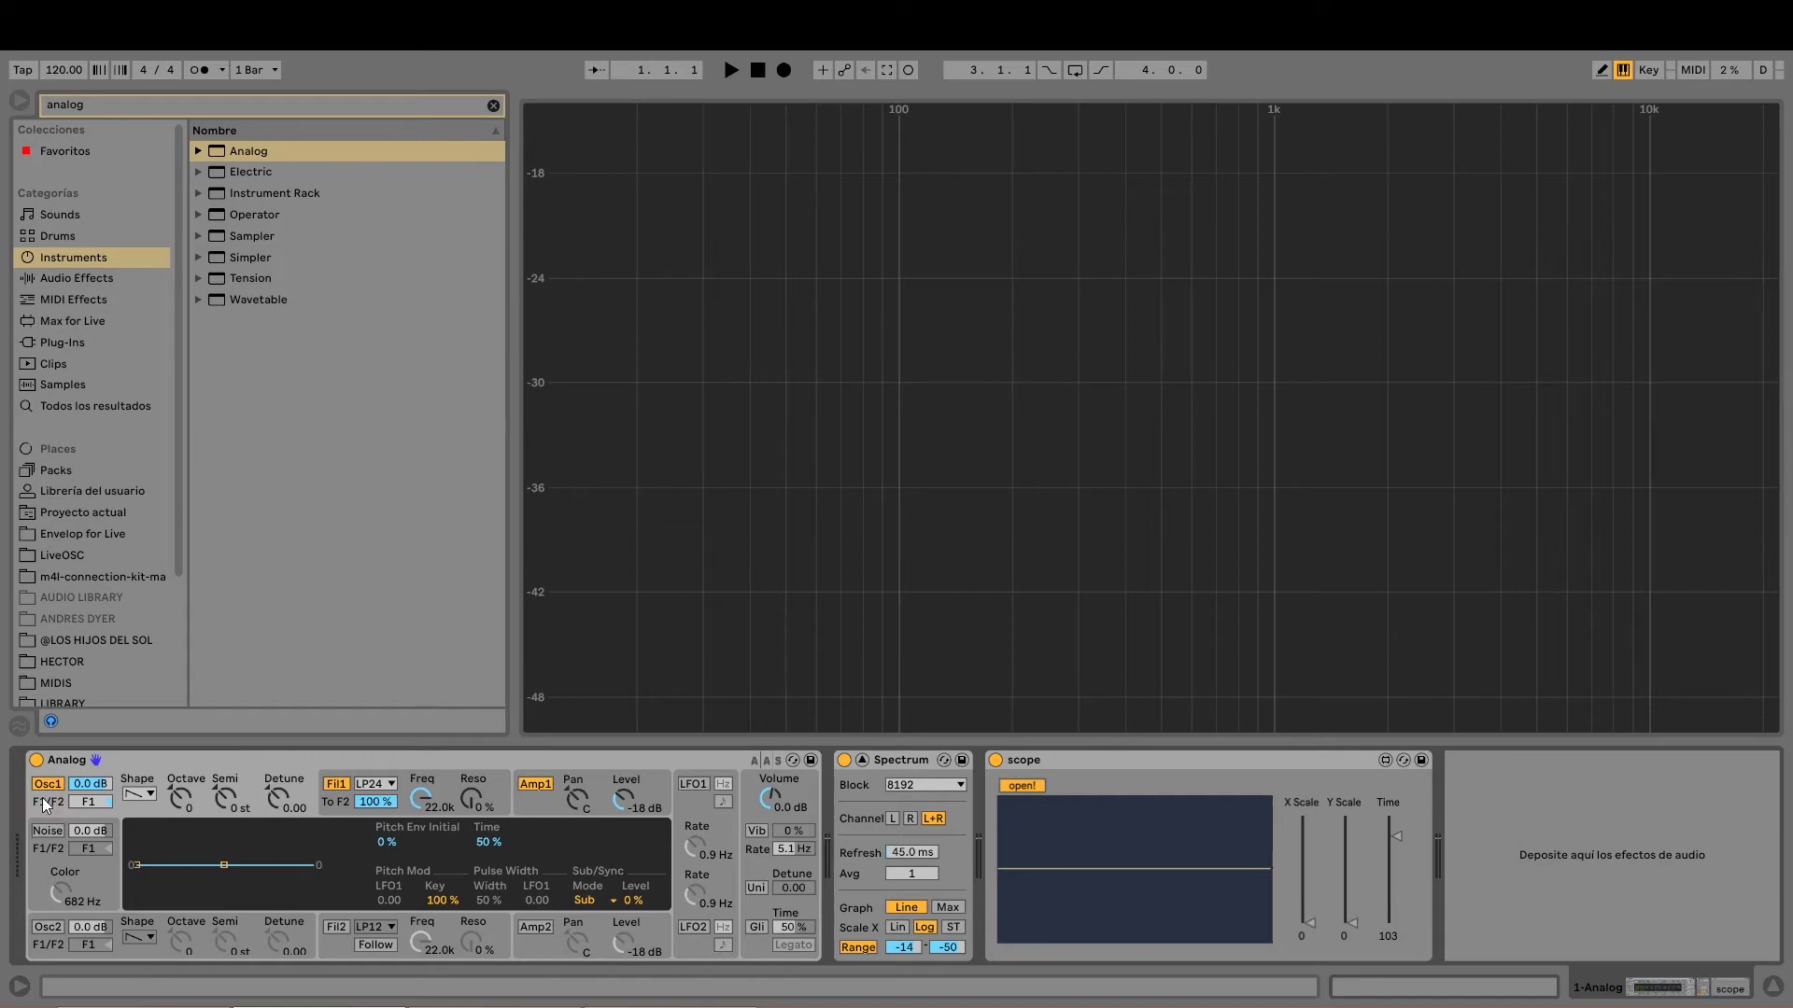
key(a)
drag(84, 799, 84, 792)
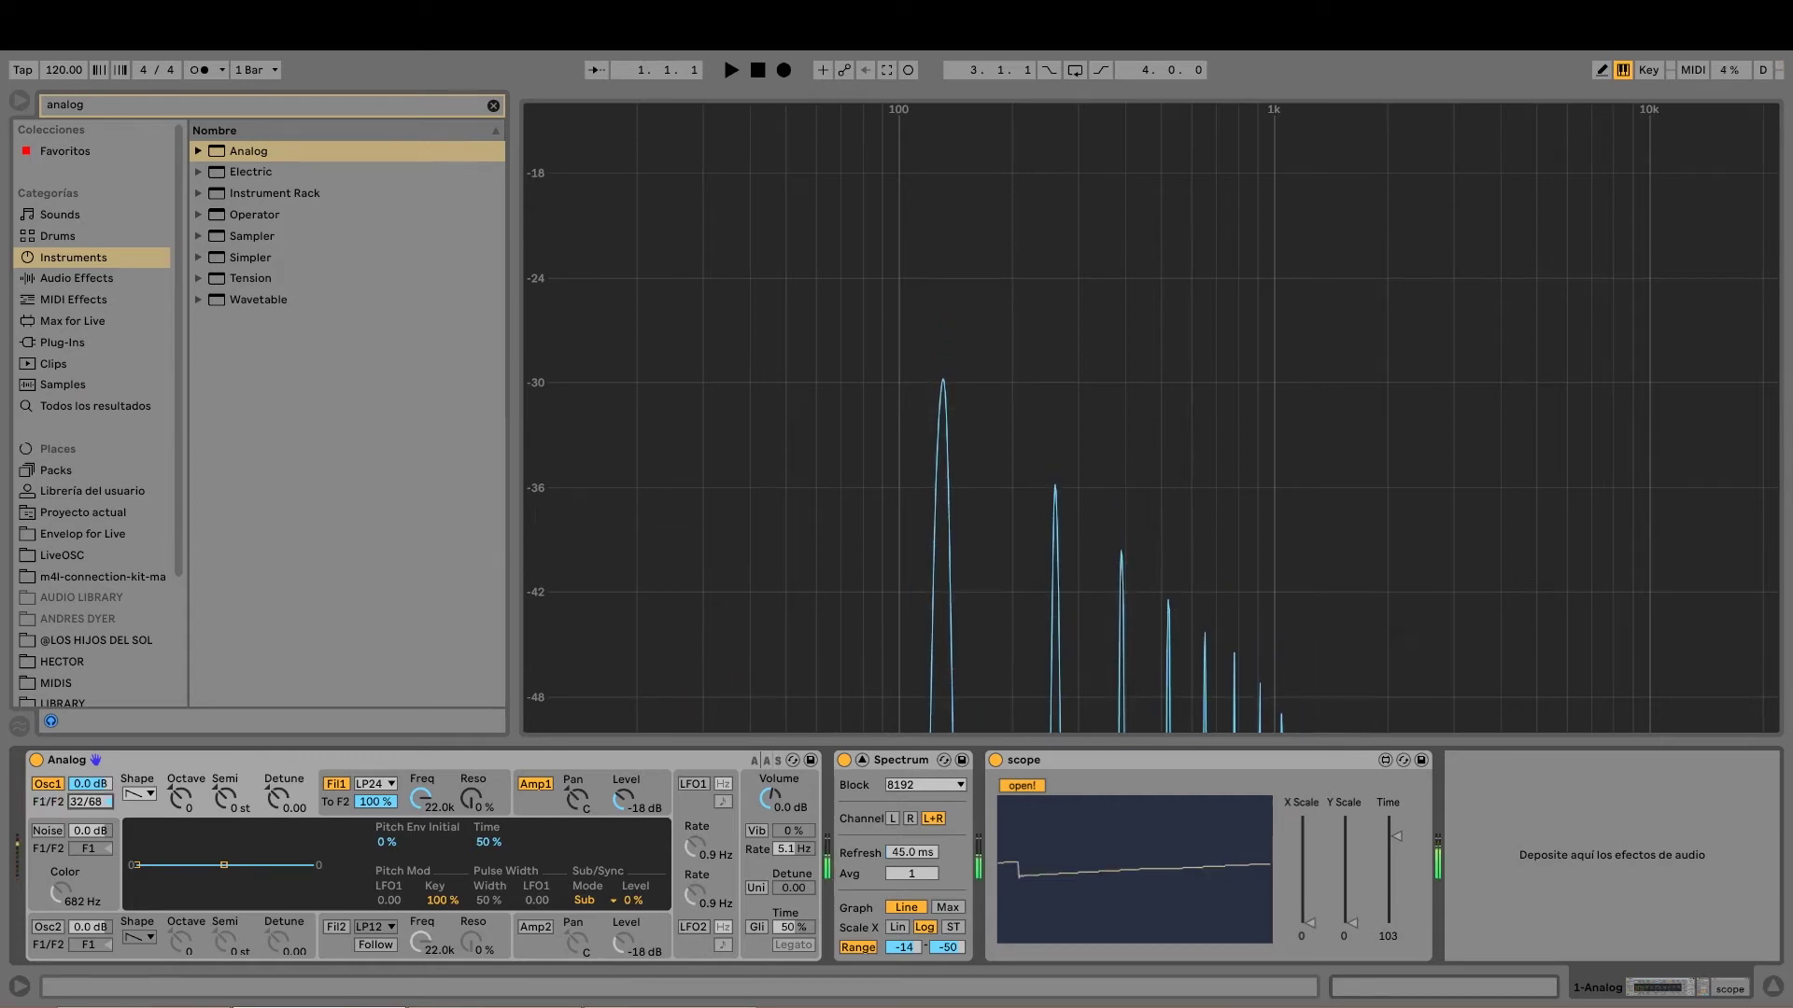
click(333, 931)
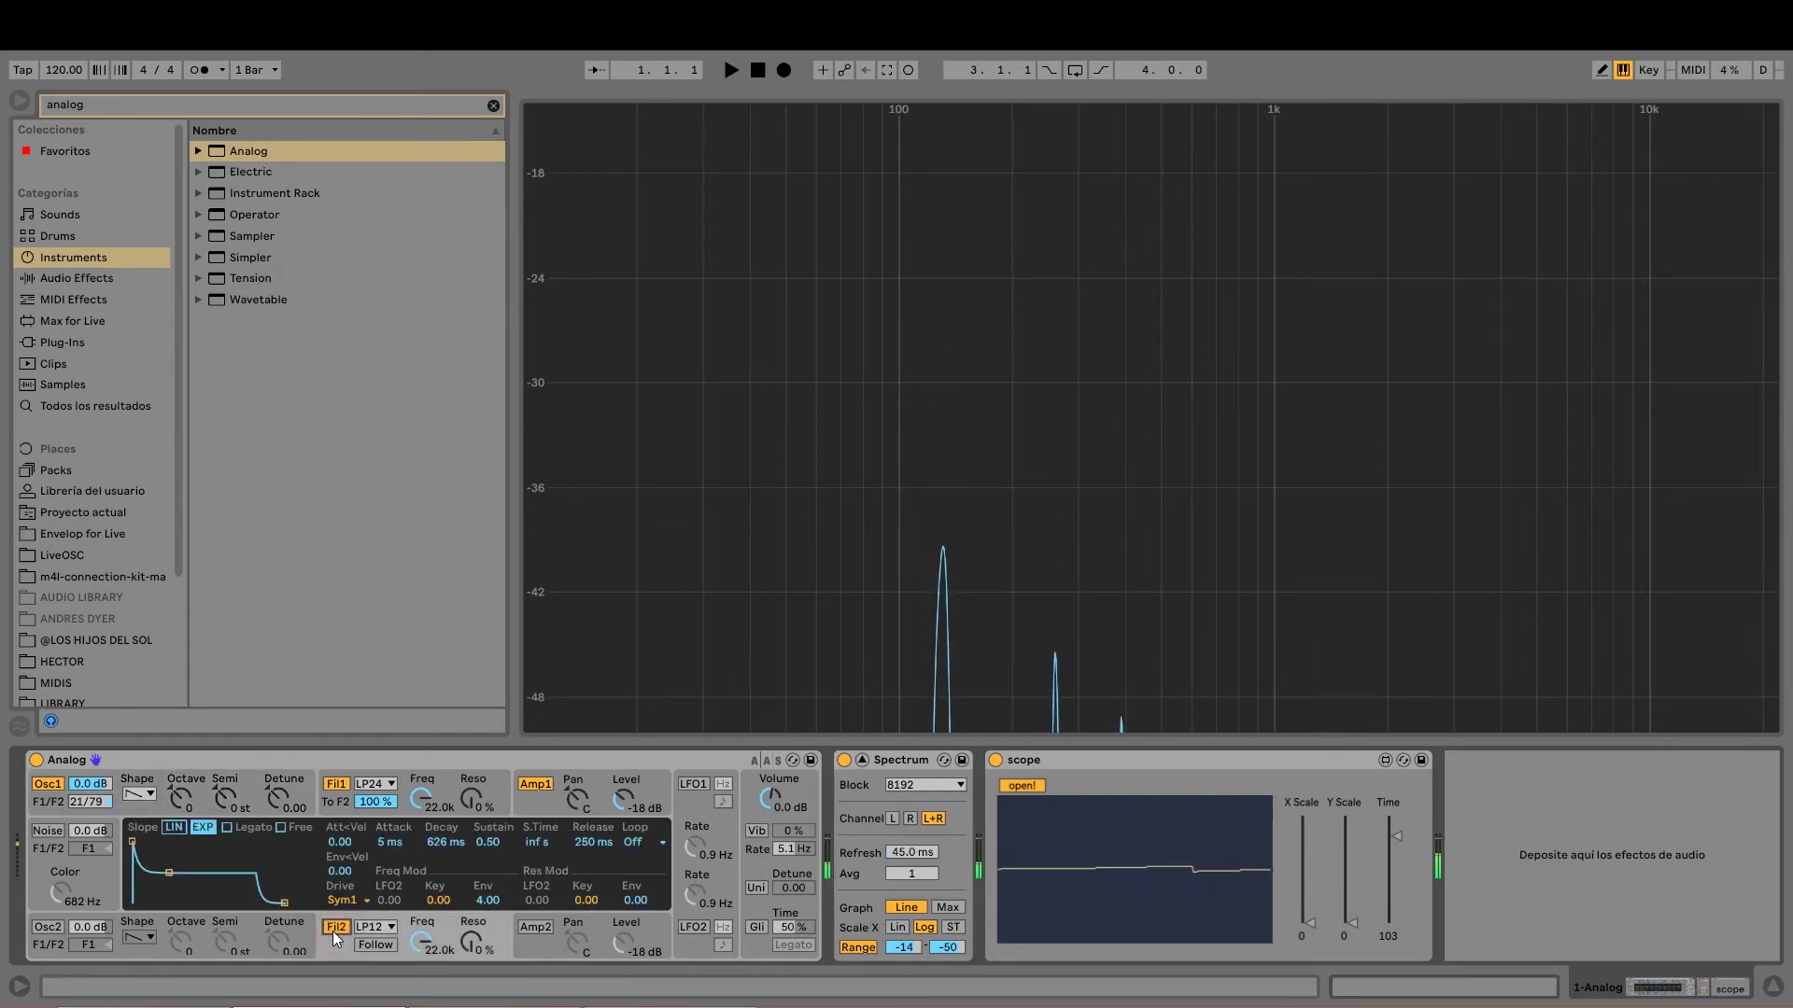
click(334, 929)
drag(89, 801, 90, 814)
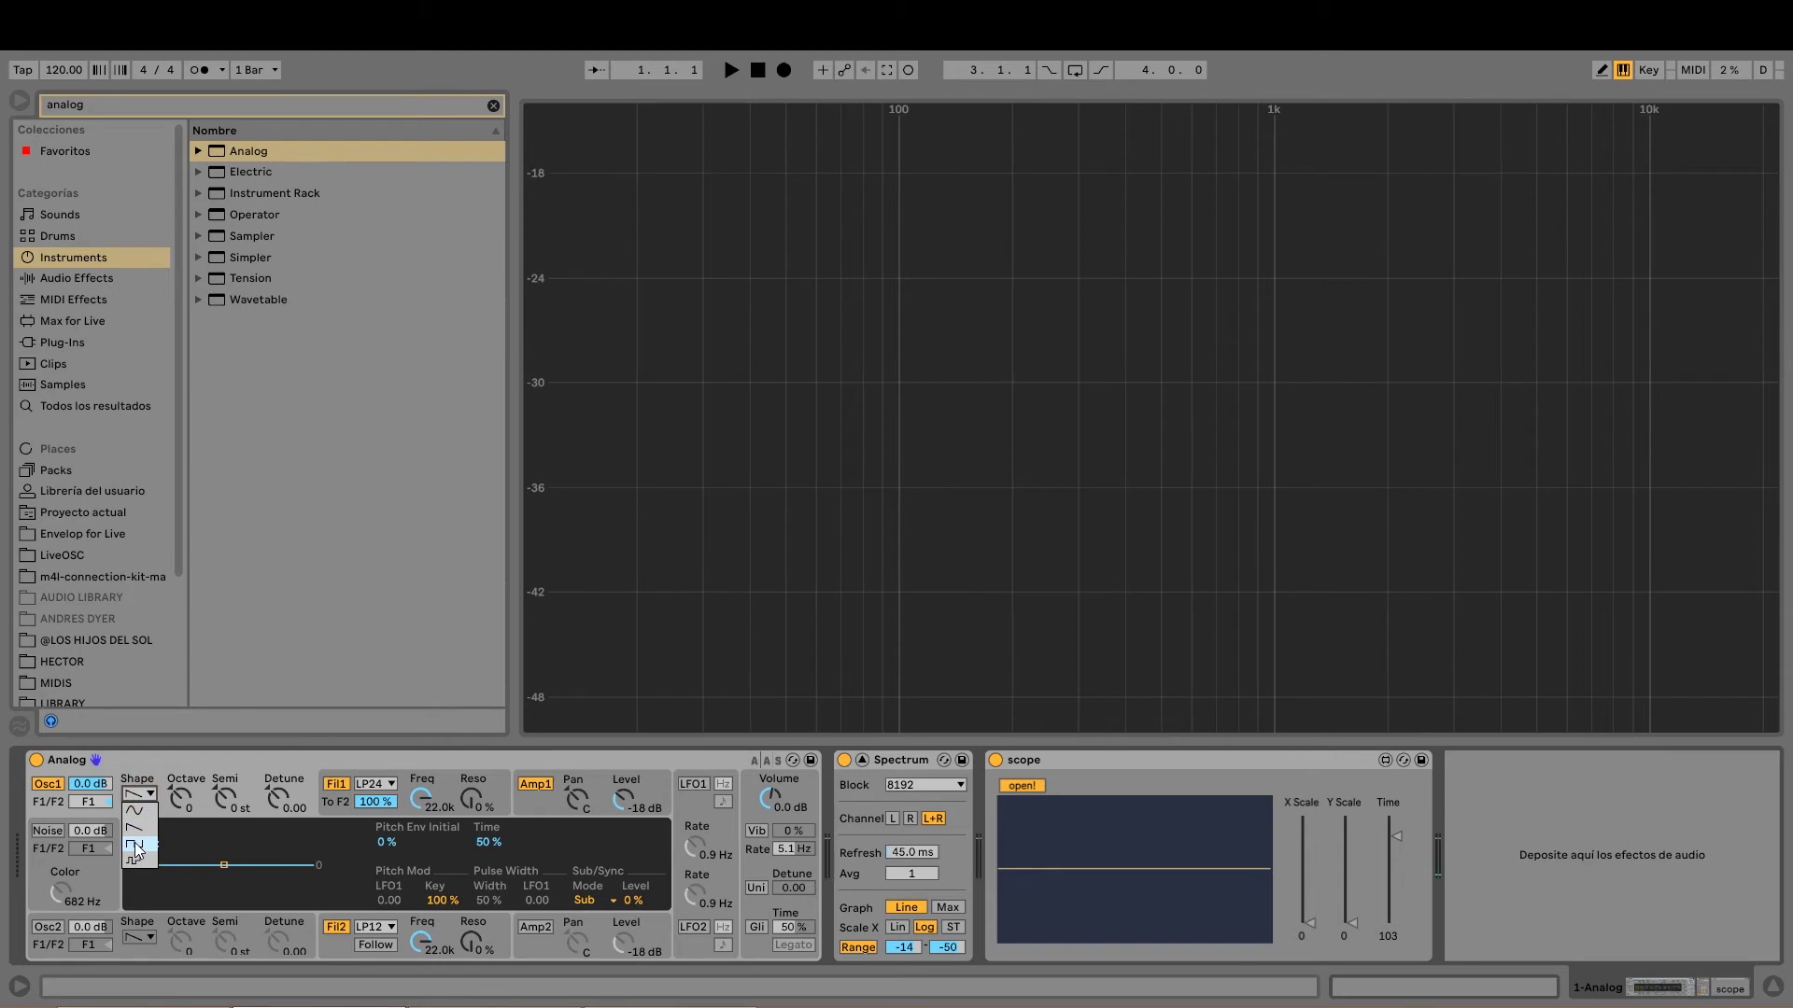
Try other waveform shapes on oscillator 1, including sine and noise, and restore the sawtooth
click(136, 831)
click(138, 794)
click(136, 810)
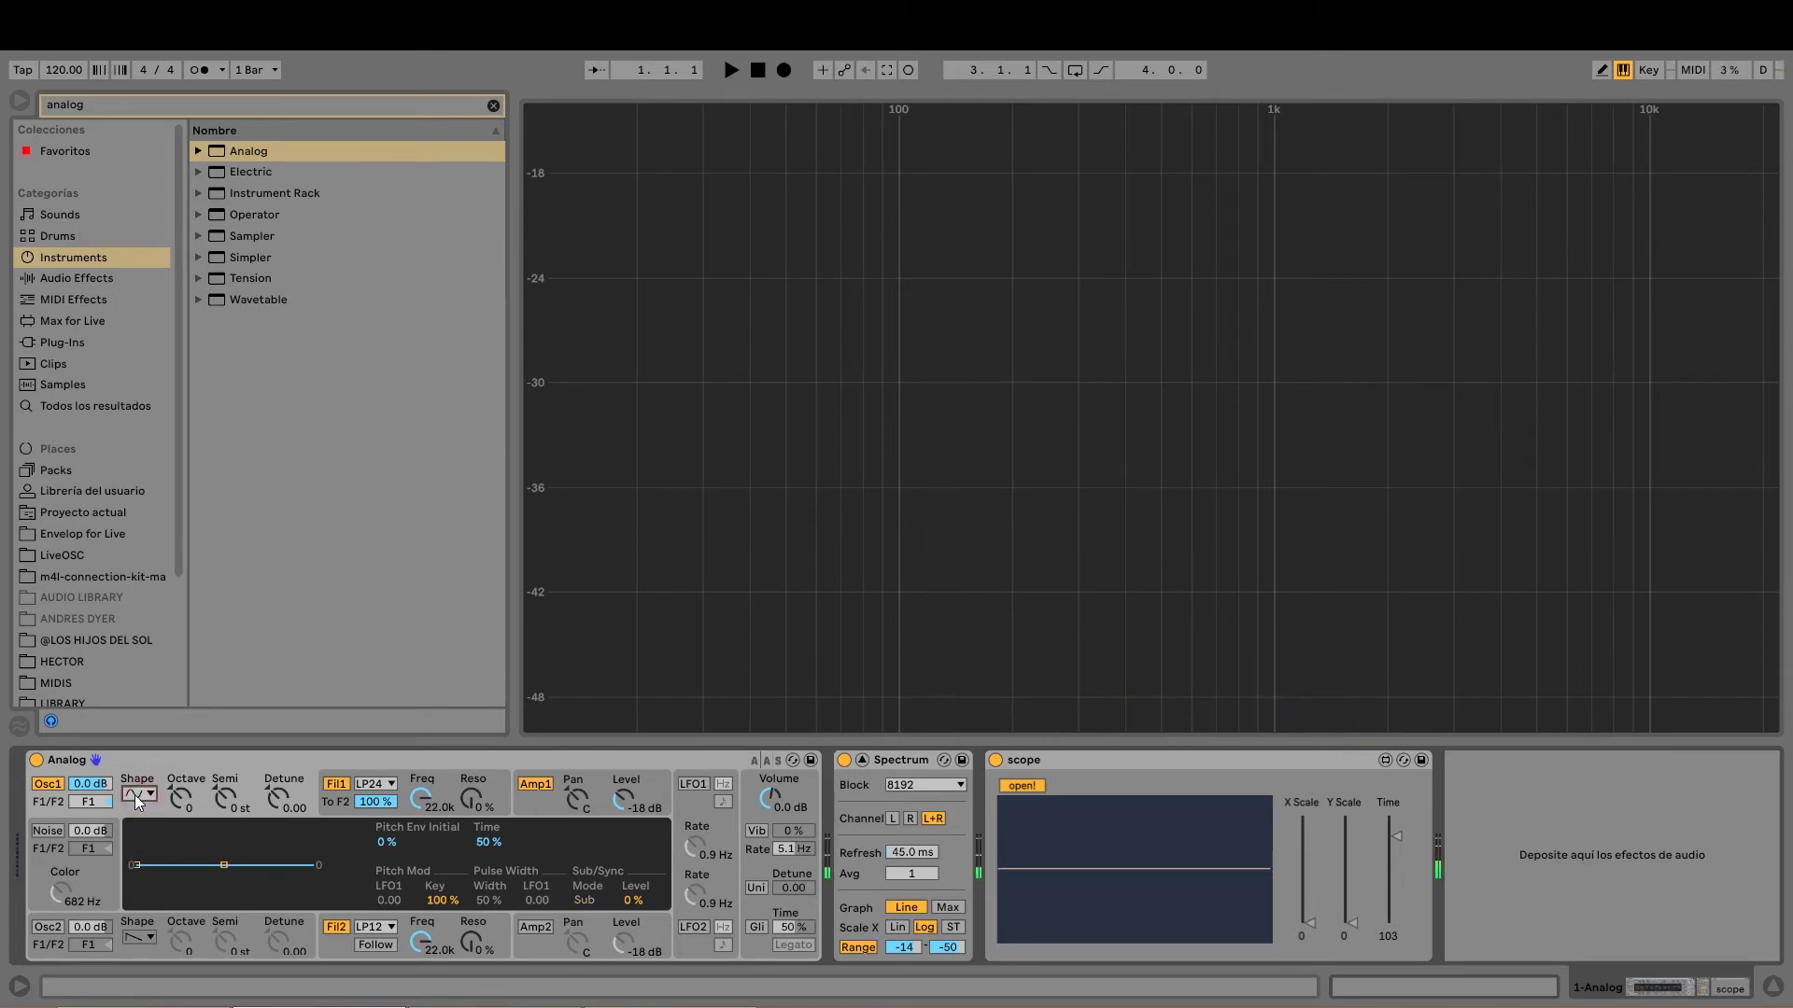
click(138, 794)
click(136, 860)
click(138, 794)
Try oscillator 1's octave control and set its detune to -0.77
mouse_move(176, 795)
mouse_down()
mouse_move(177, 775)
mouse_move(176, 795)
mouse_up()
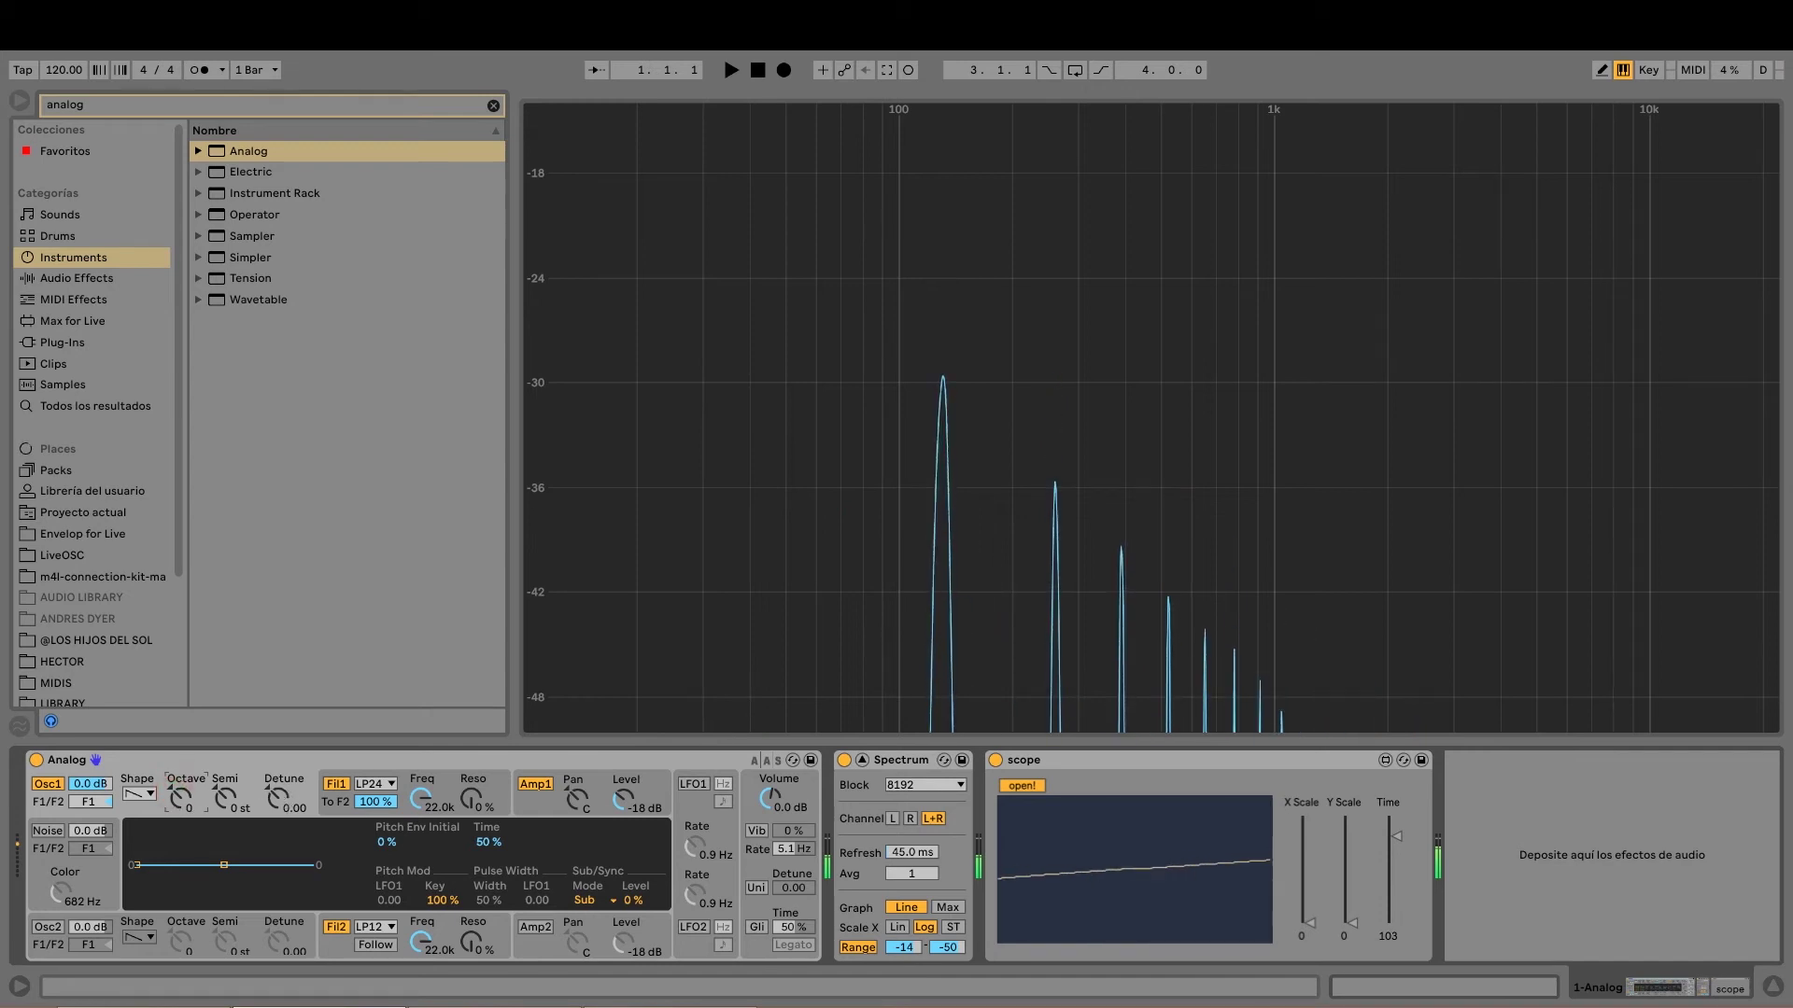
drag(294, 807, 294, 831)
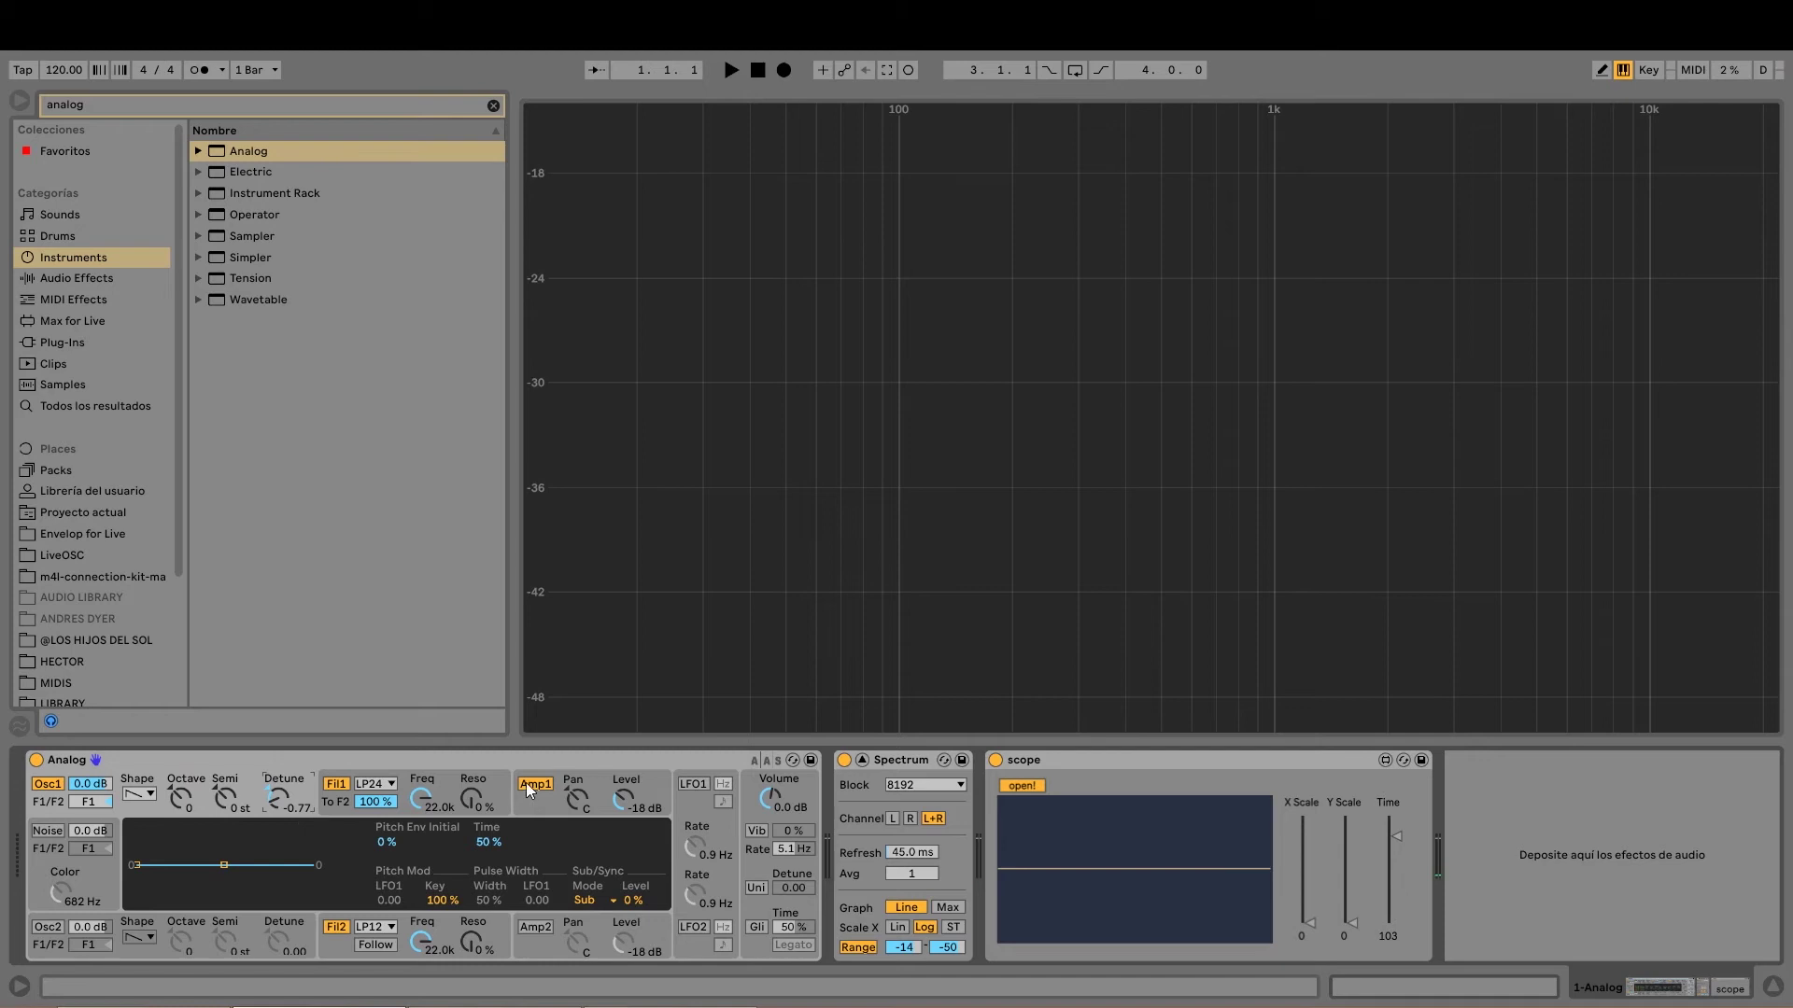
Enable Amp2, pan Amp1 to 50L and Amp2 to 50R, and play a test note
click(528, 925)
drag(574, 788, 573, 817)
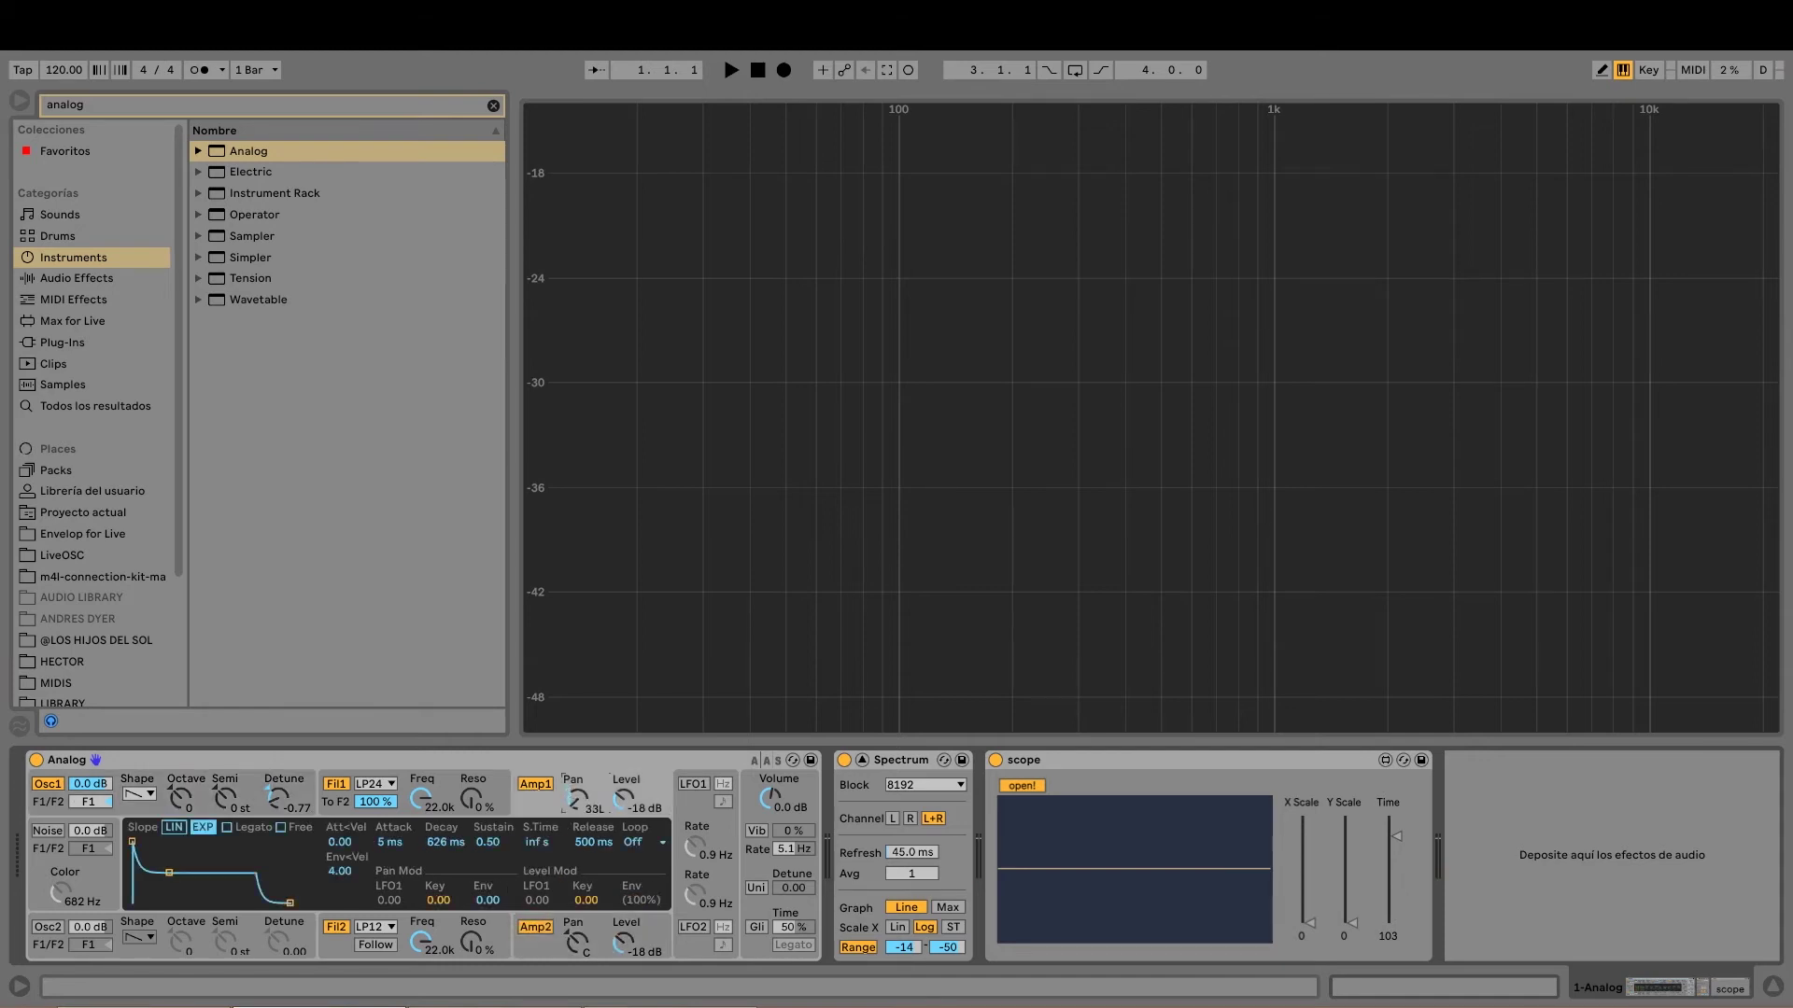
click(570, 937)
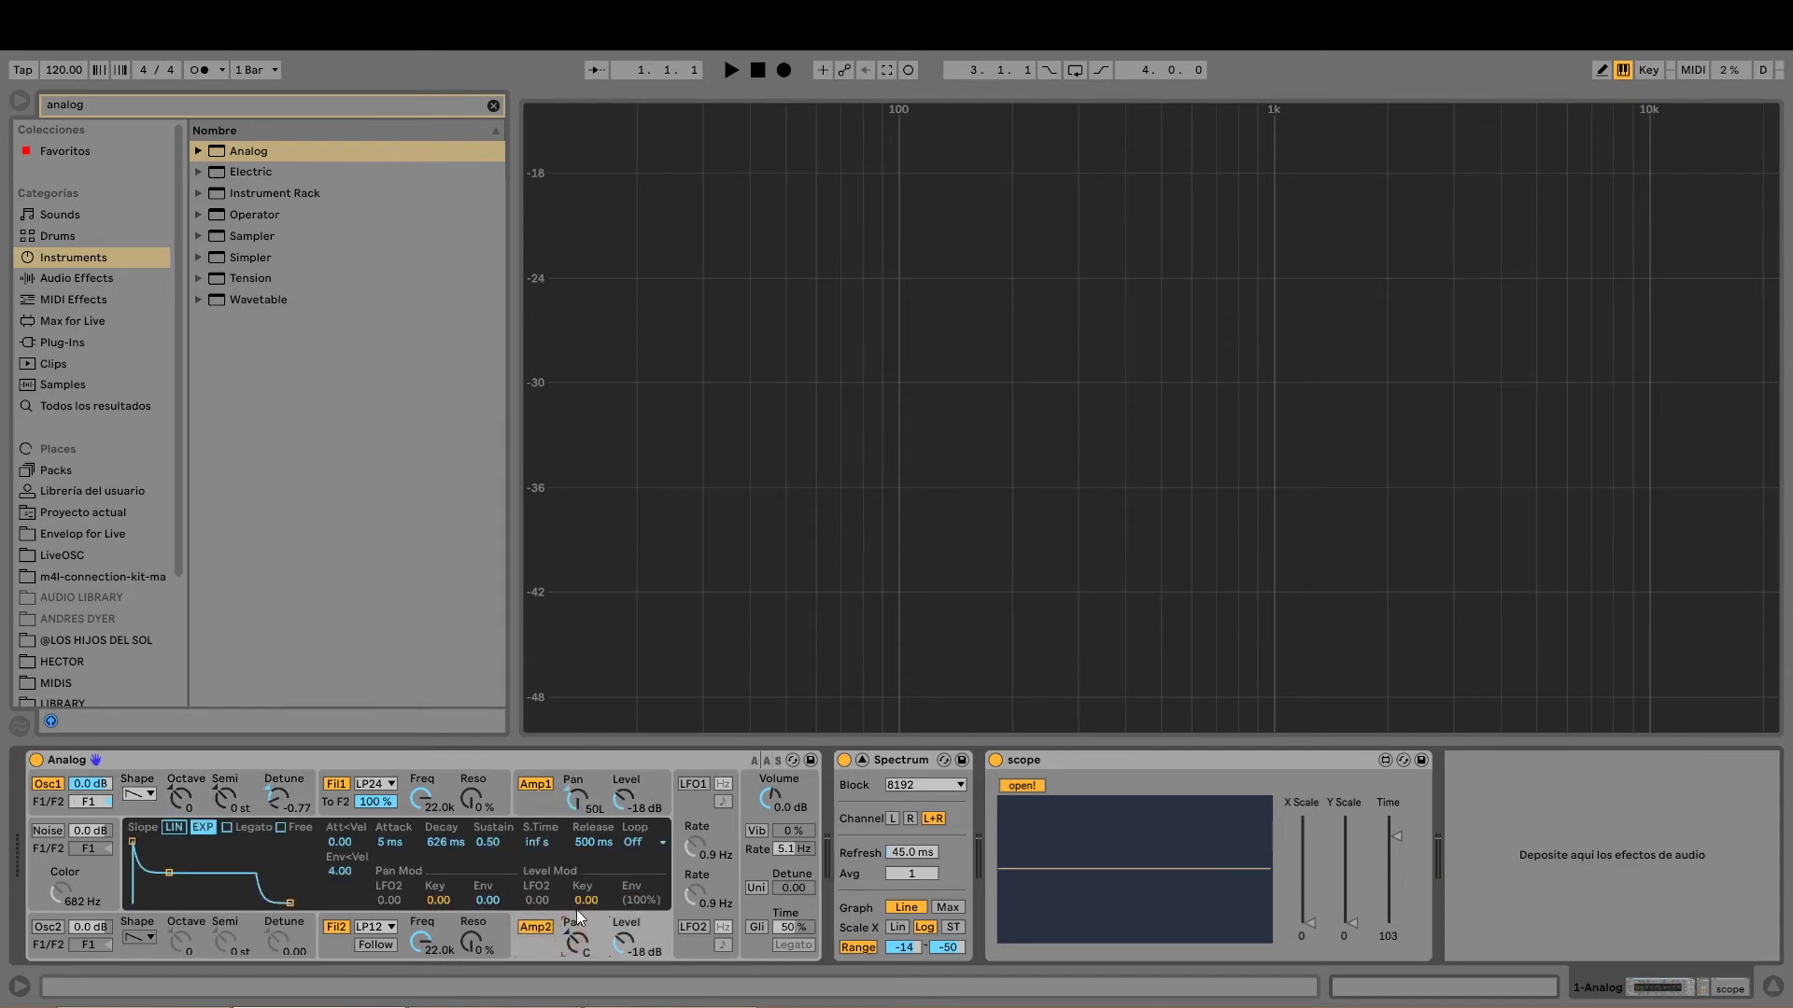
key(a)
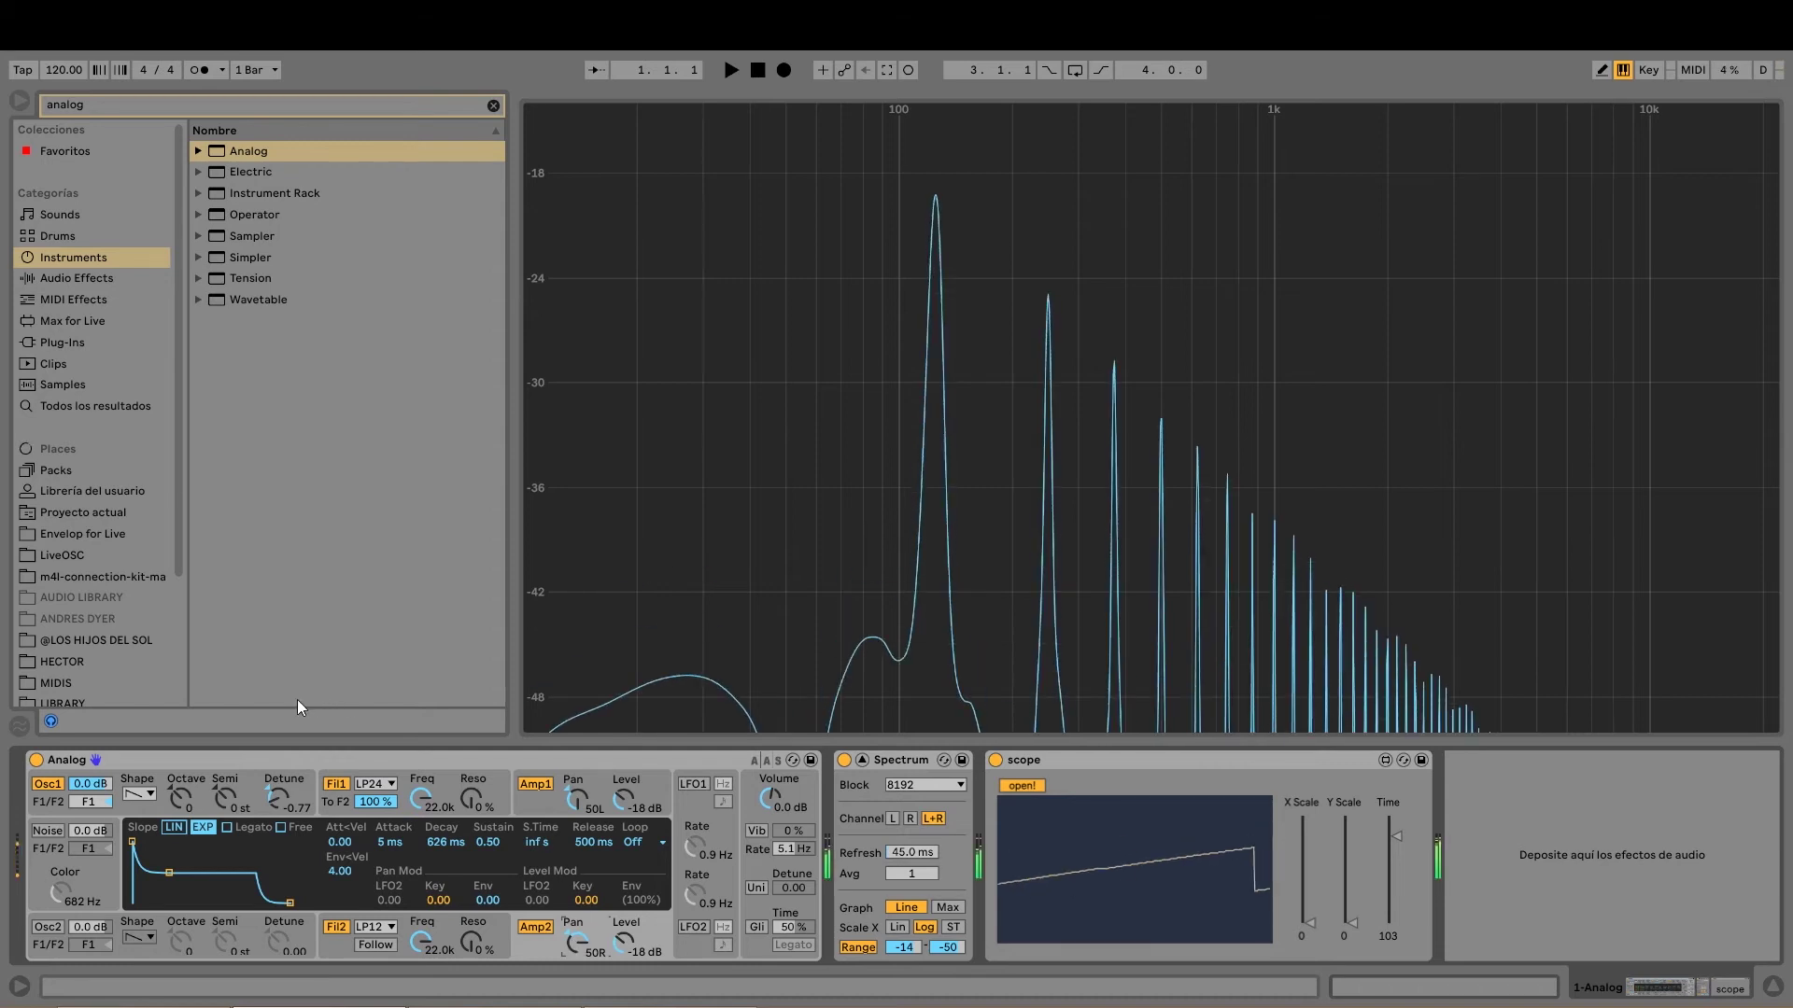
Enable oscillator 2, reset oscillator 1's detune to 0.00, and disable filter 2 and Amp2
click(40, 927)
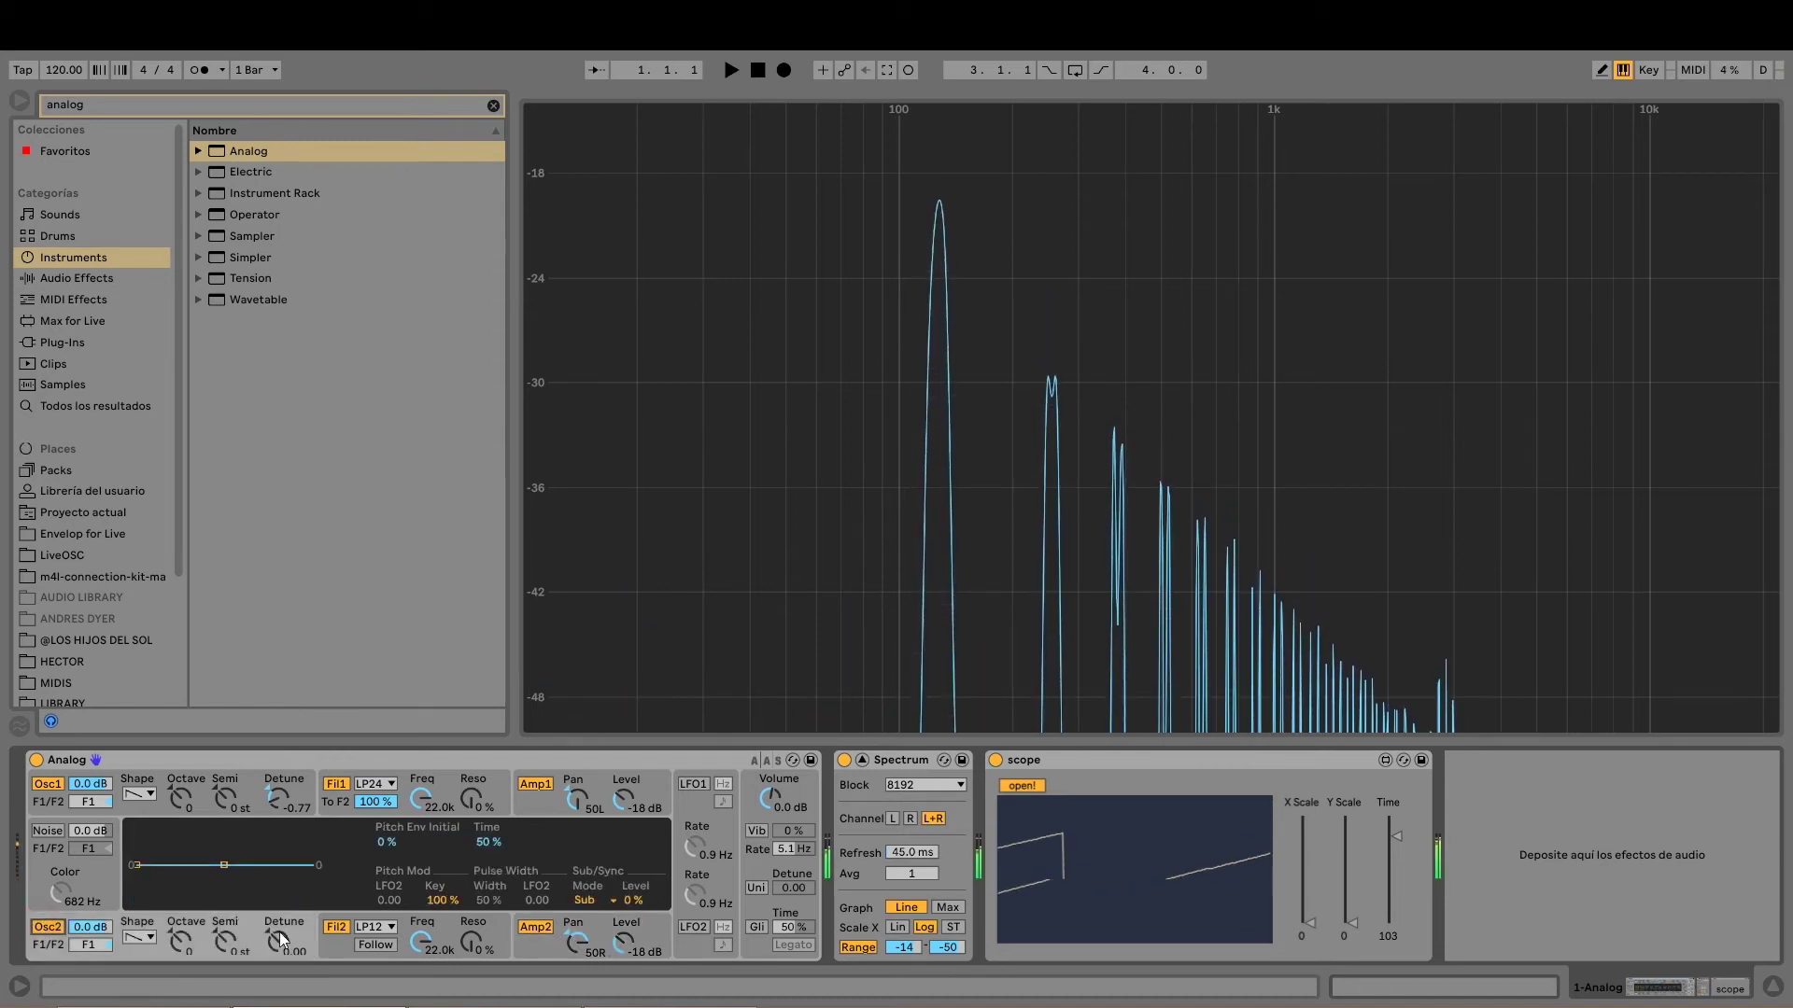
drag(278, 938, 277, 911)
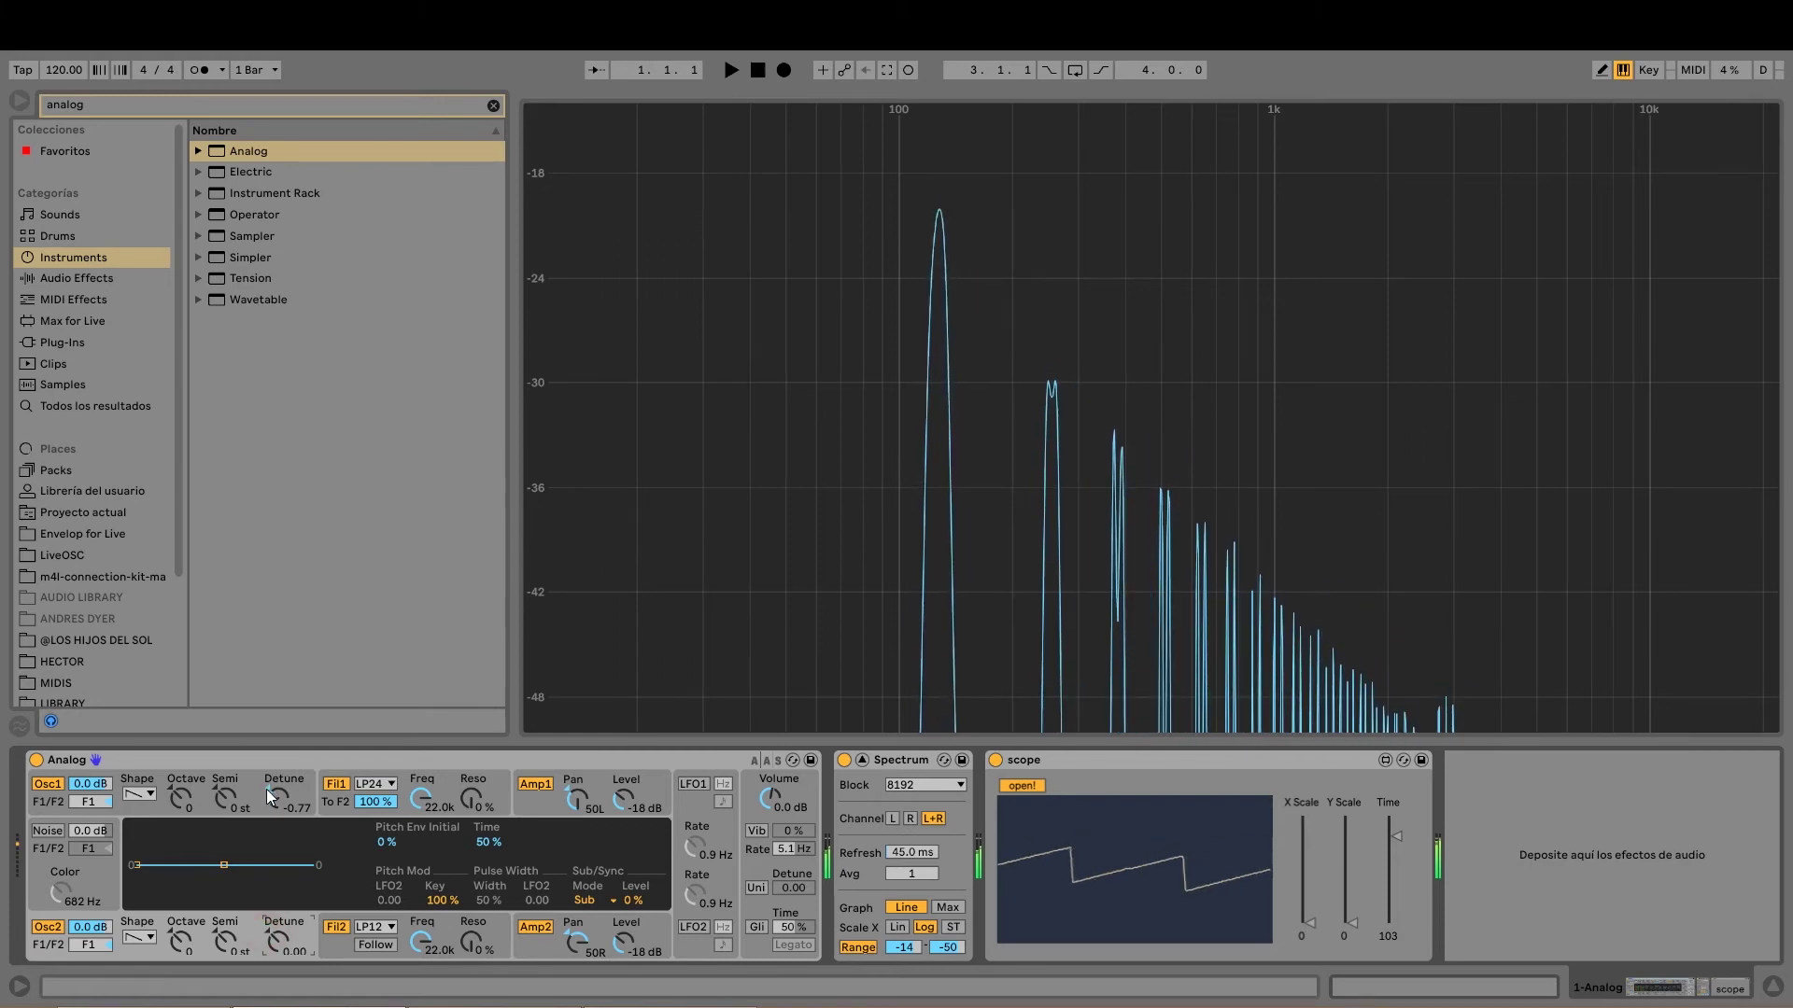
double_click(267, 788)
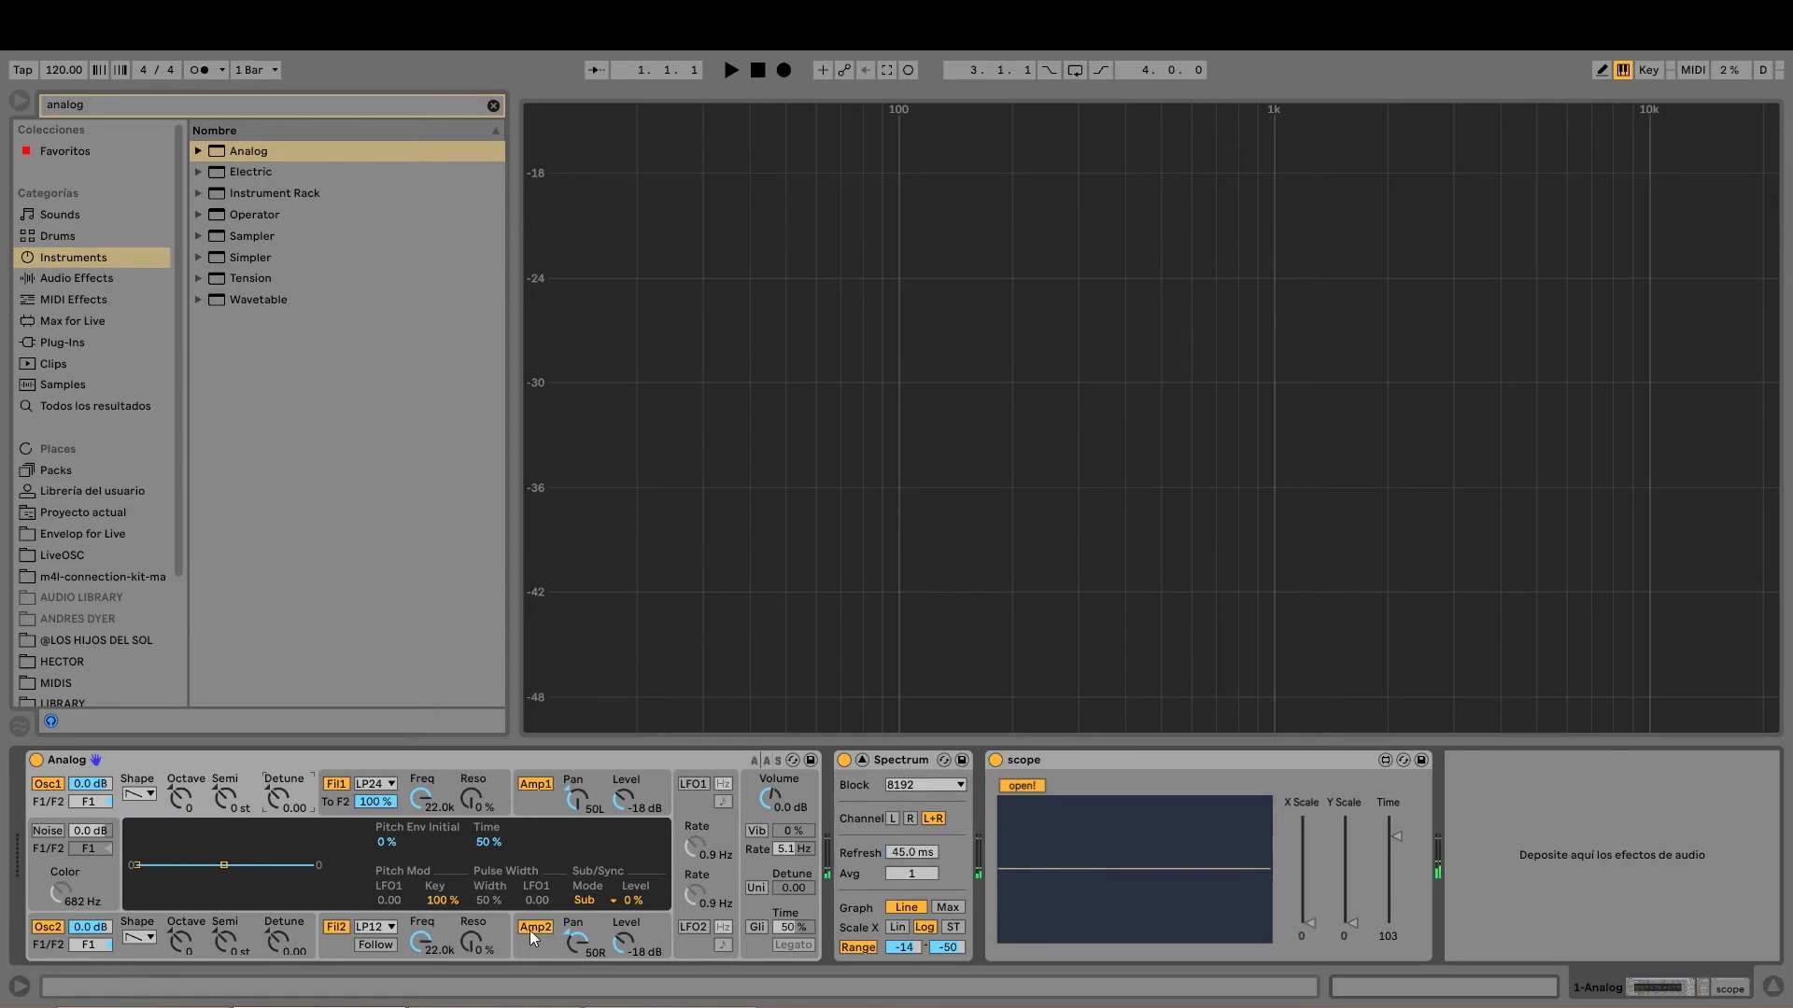
click(338, 928)
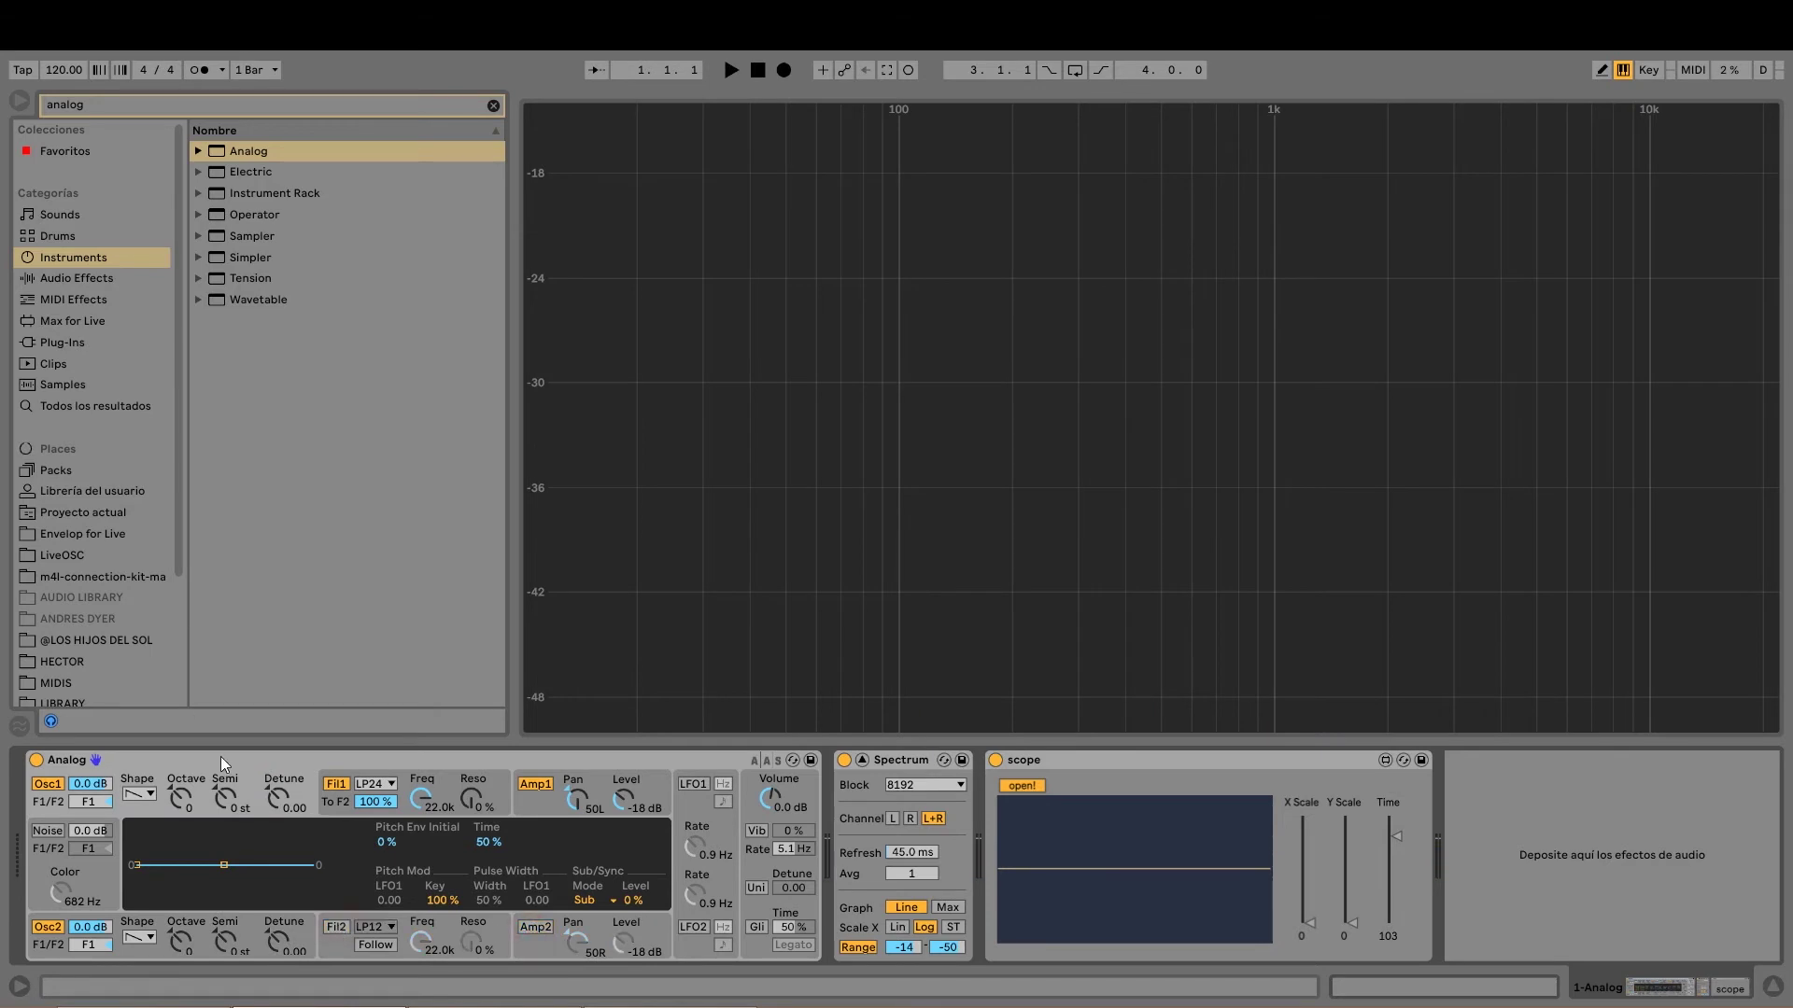
Raise oscillator 1's sub-oscillator level to 99% and centre the pan of Amp1
click(248, 777)
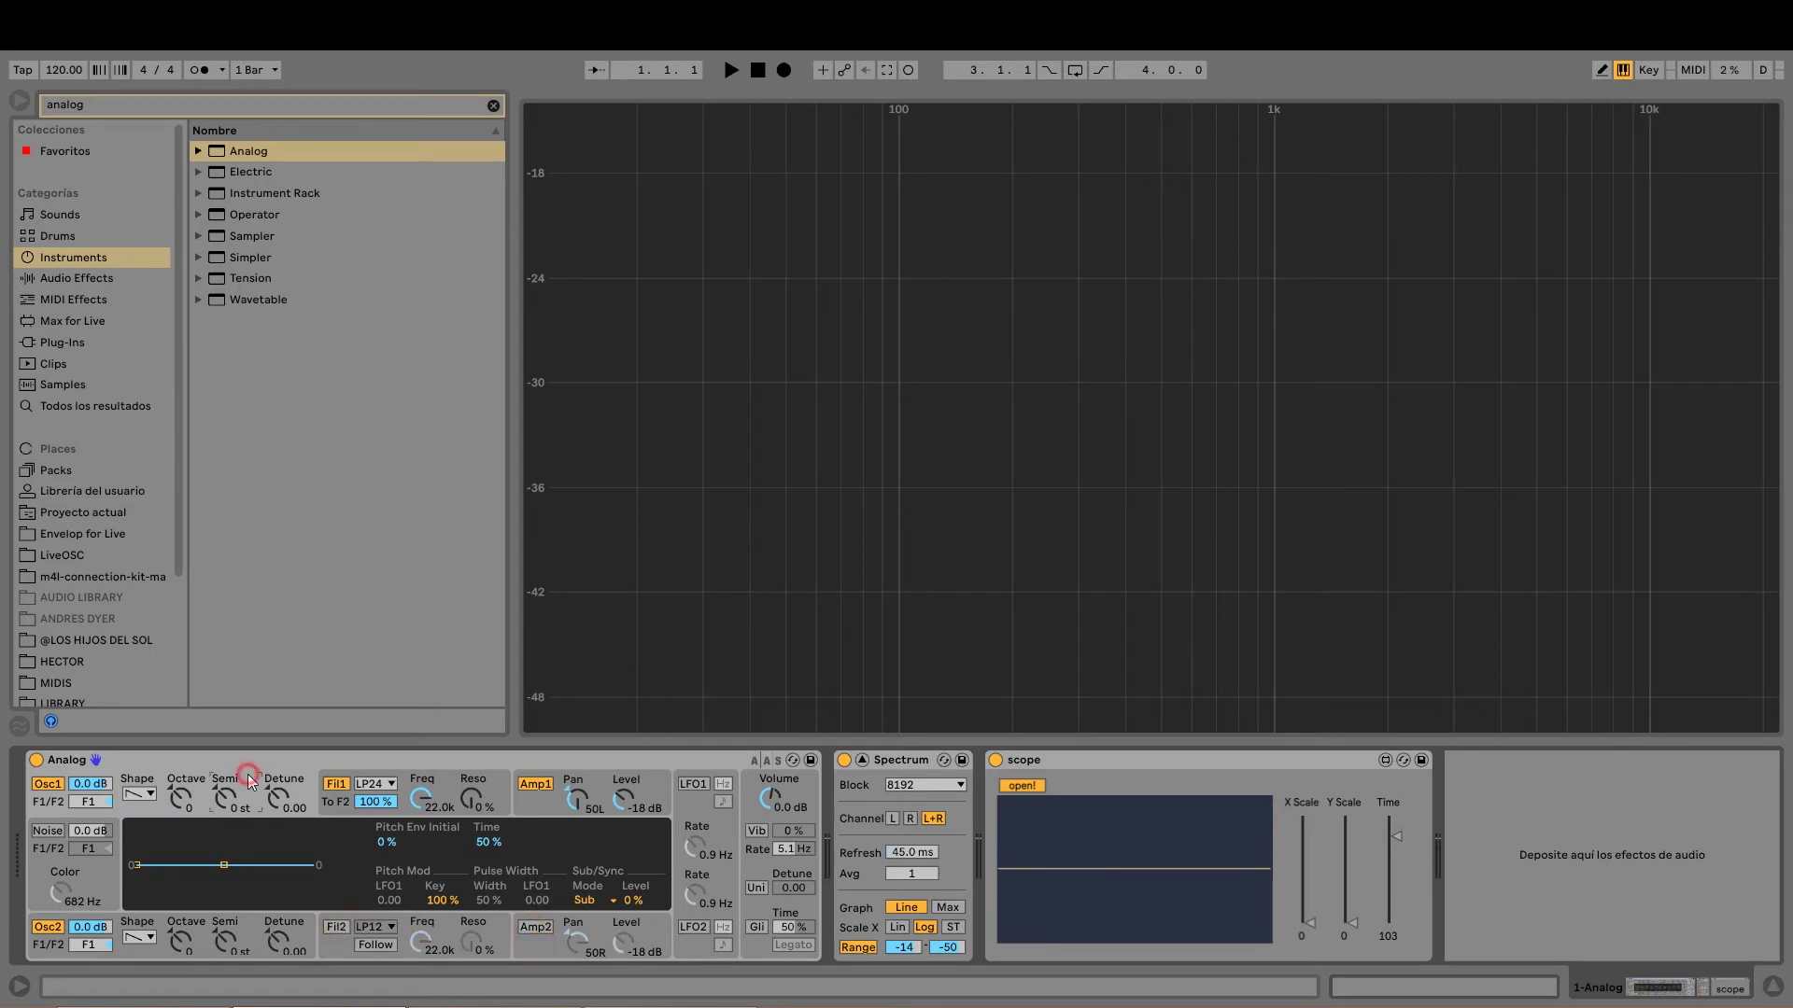
click(594, 902)
click(592, 918)
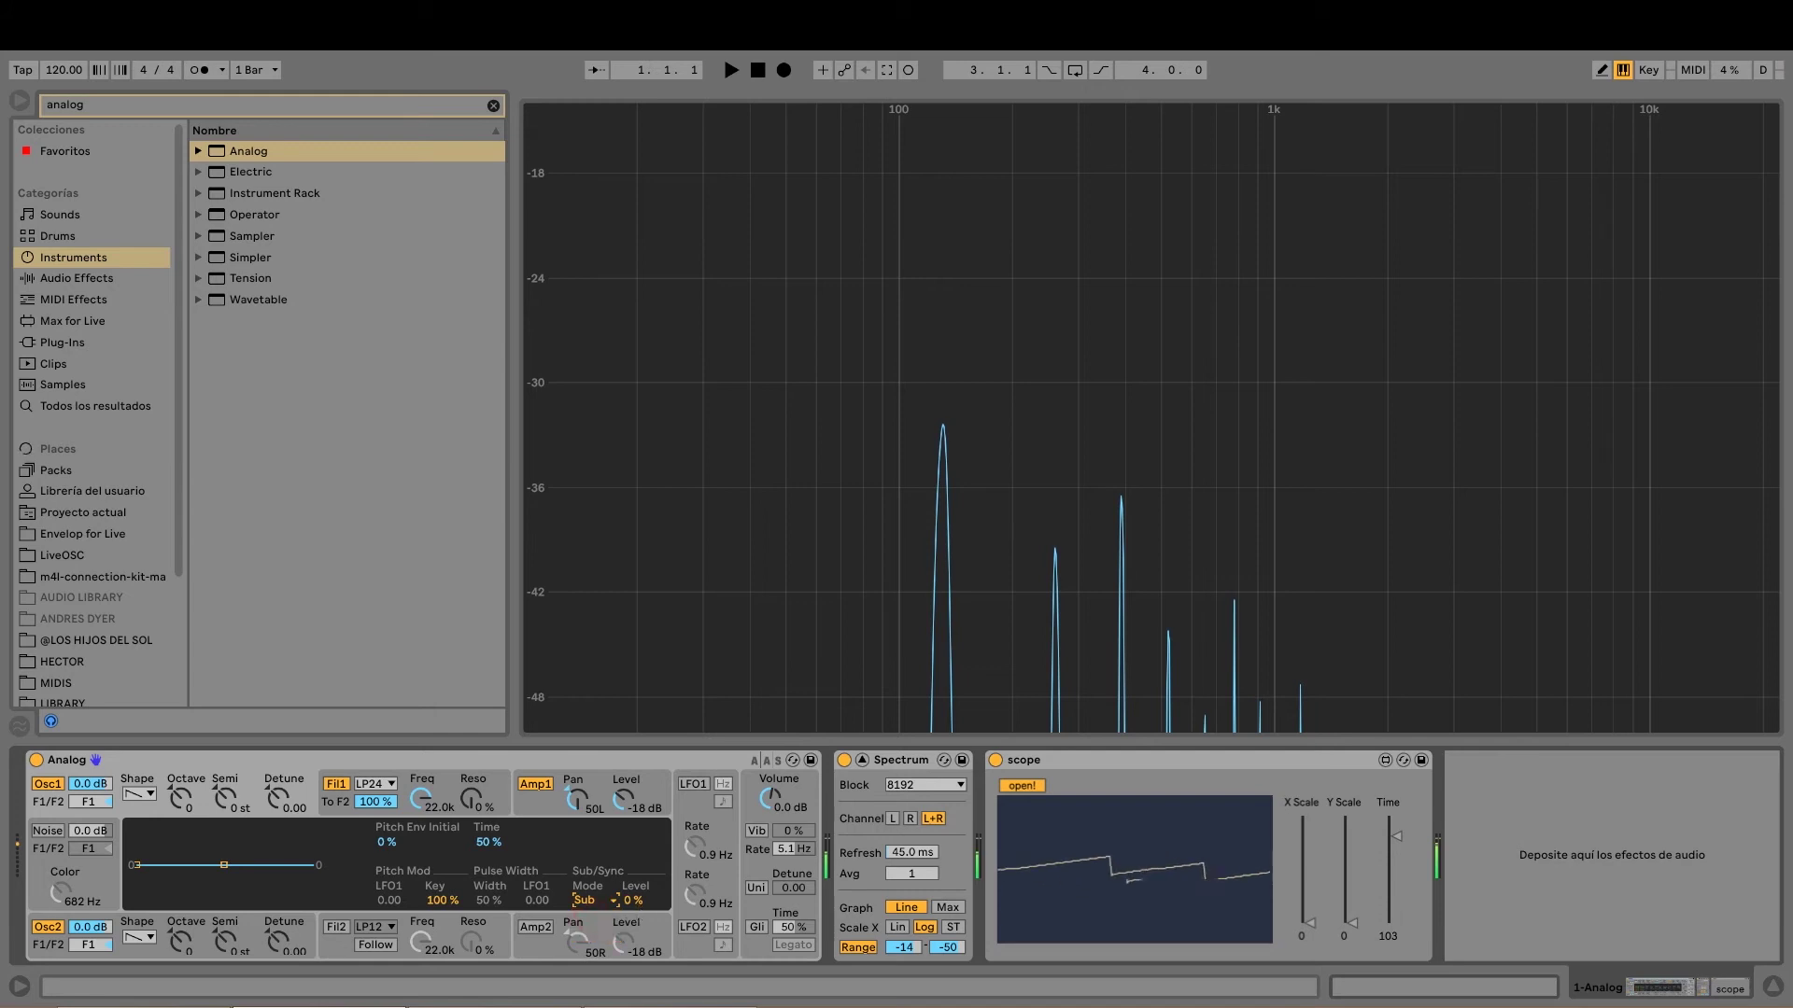
double_click(567, 790)
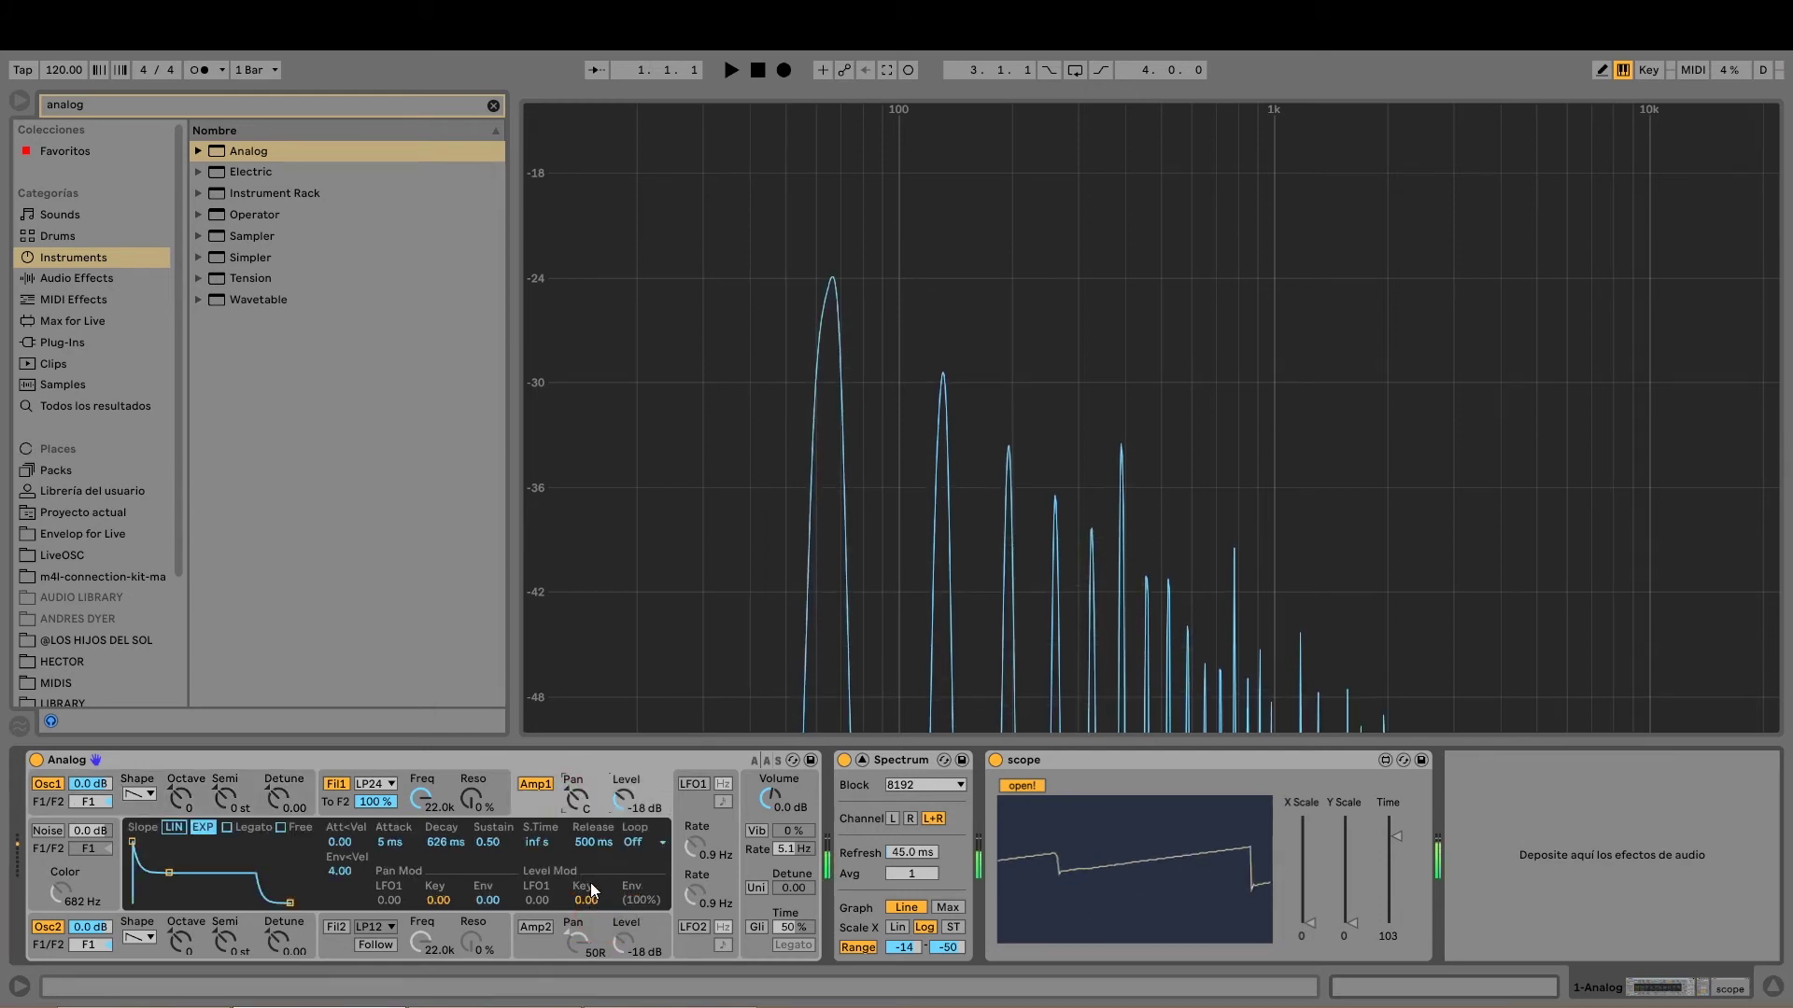
click(194, 779)
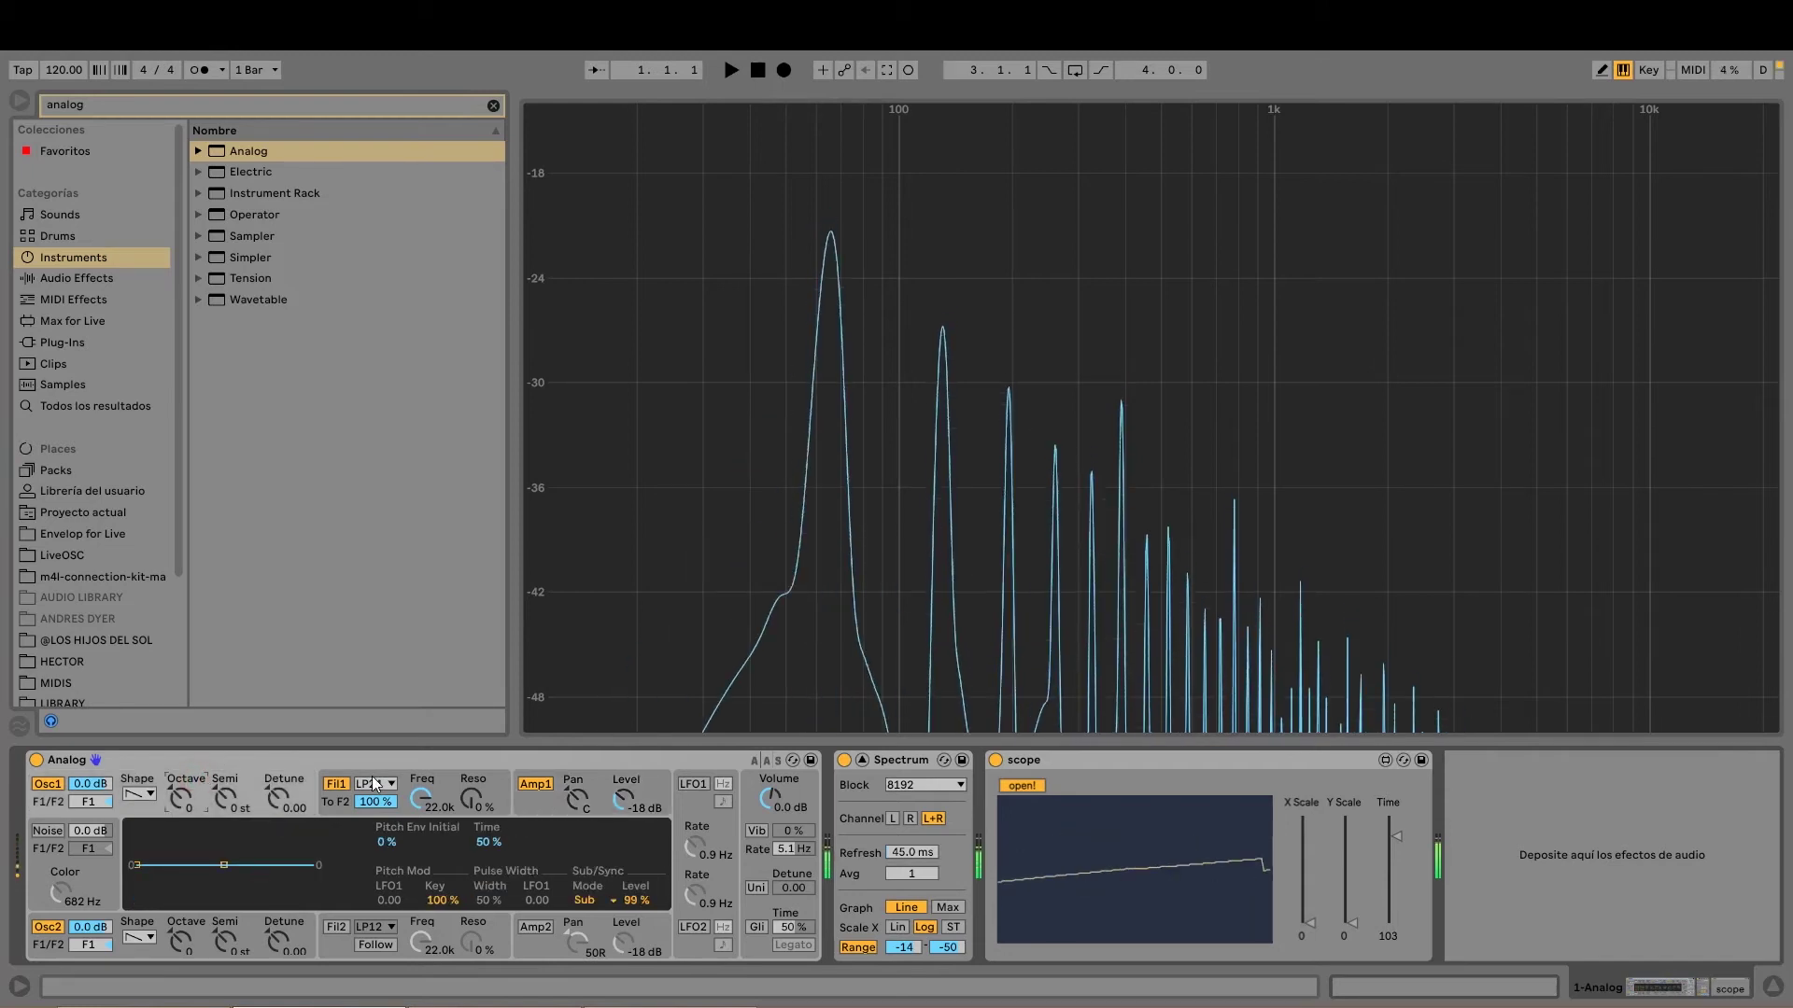
Try filter 1 as a 6dB/oct band-pass, a 24dB/oct low-pass and a 24dB/oct high-pass
click(367, 782)
click(367, 782)
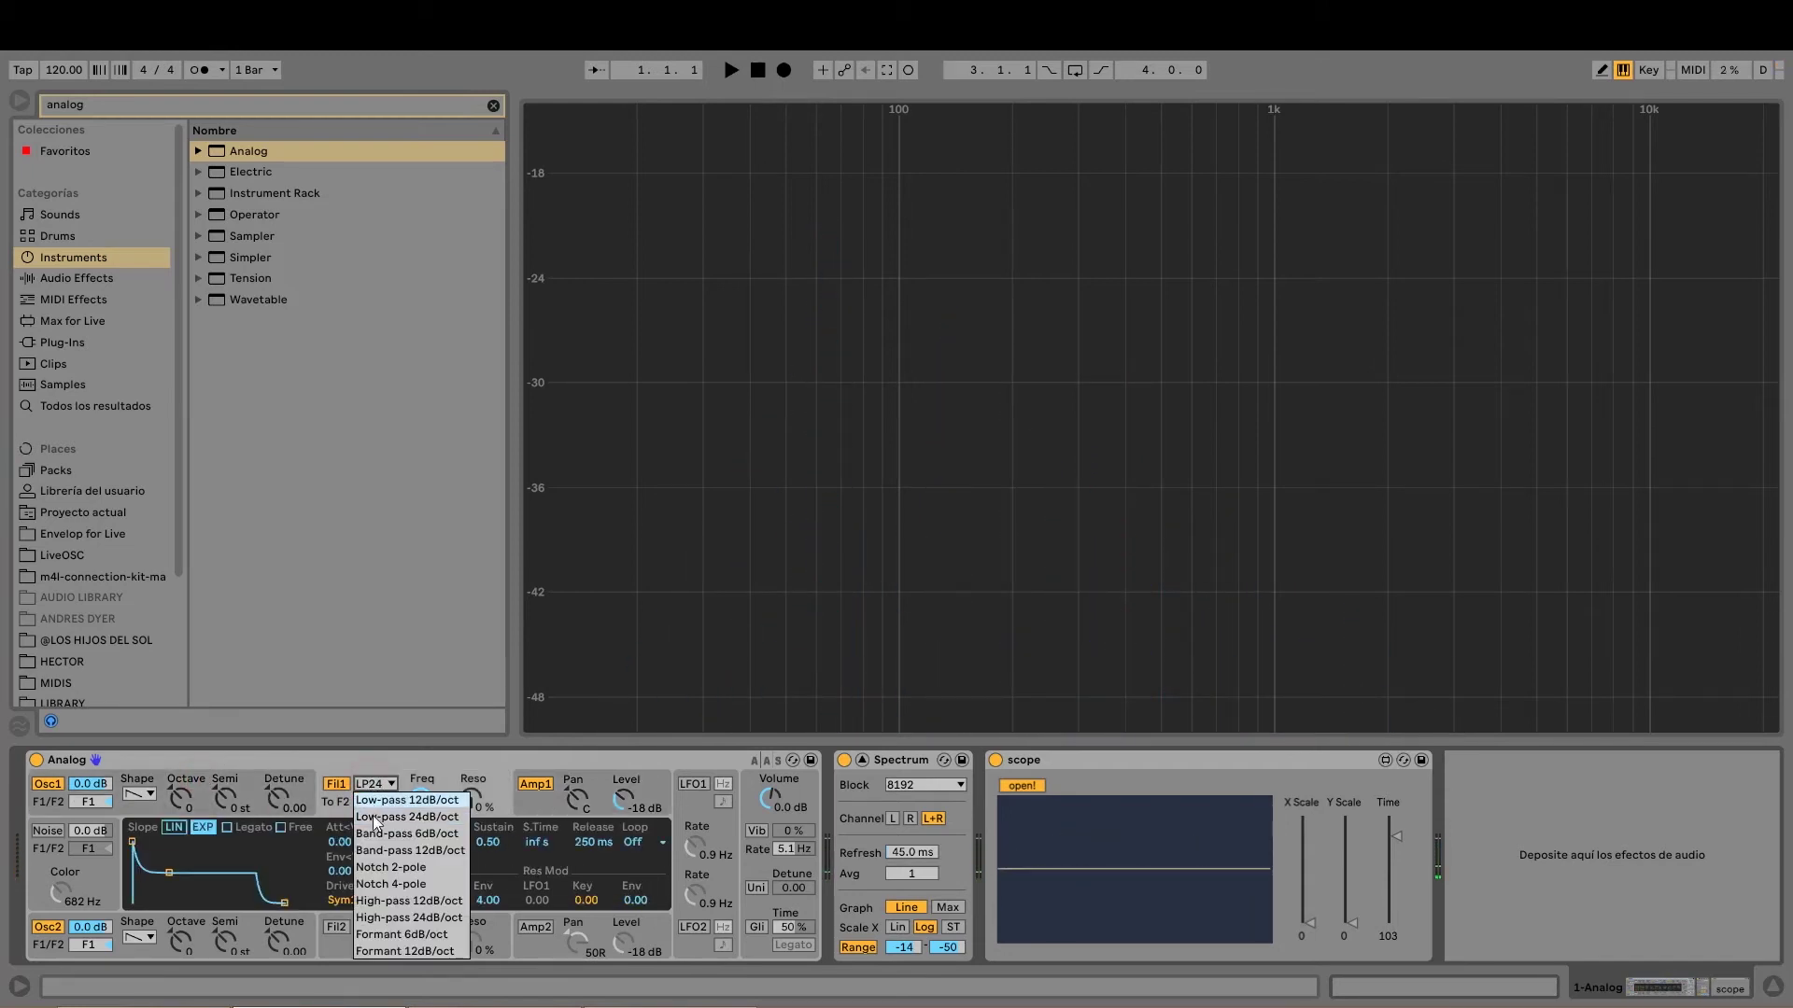
click(406, 833)
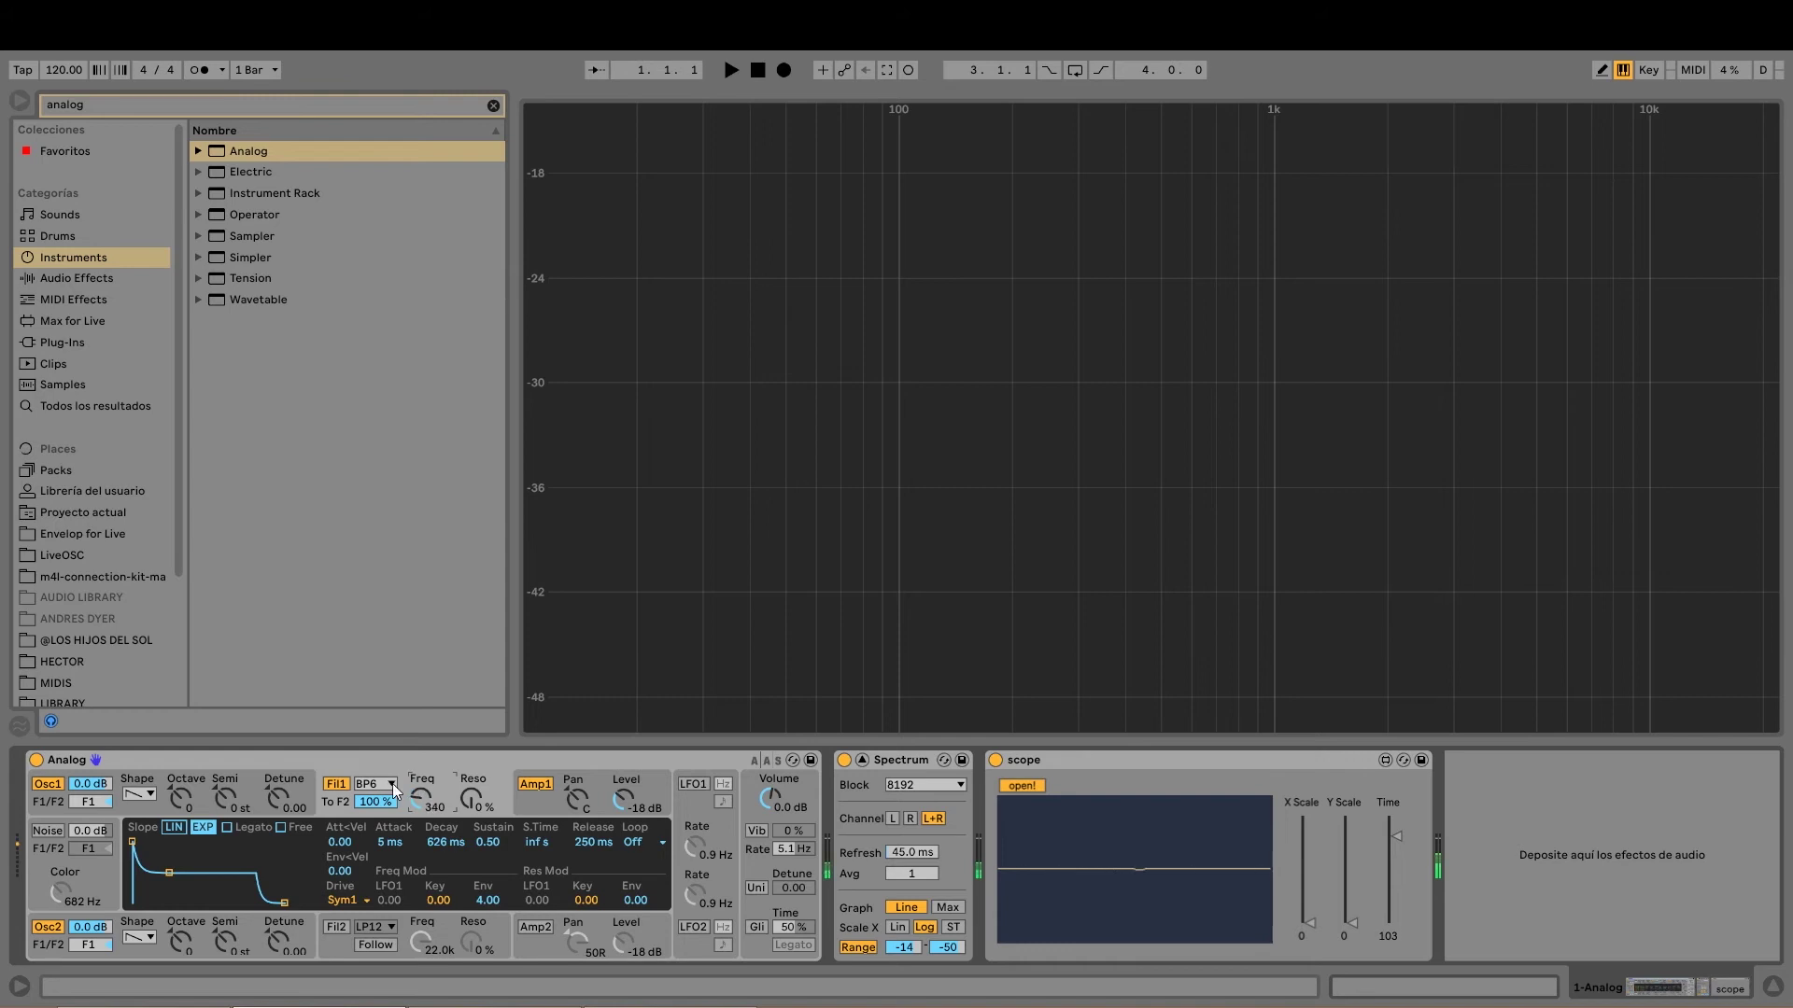
click(392, 784)
click(384, 816)
click(371, 785)
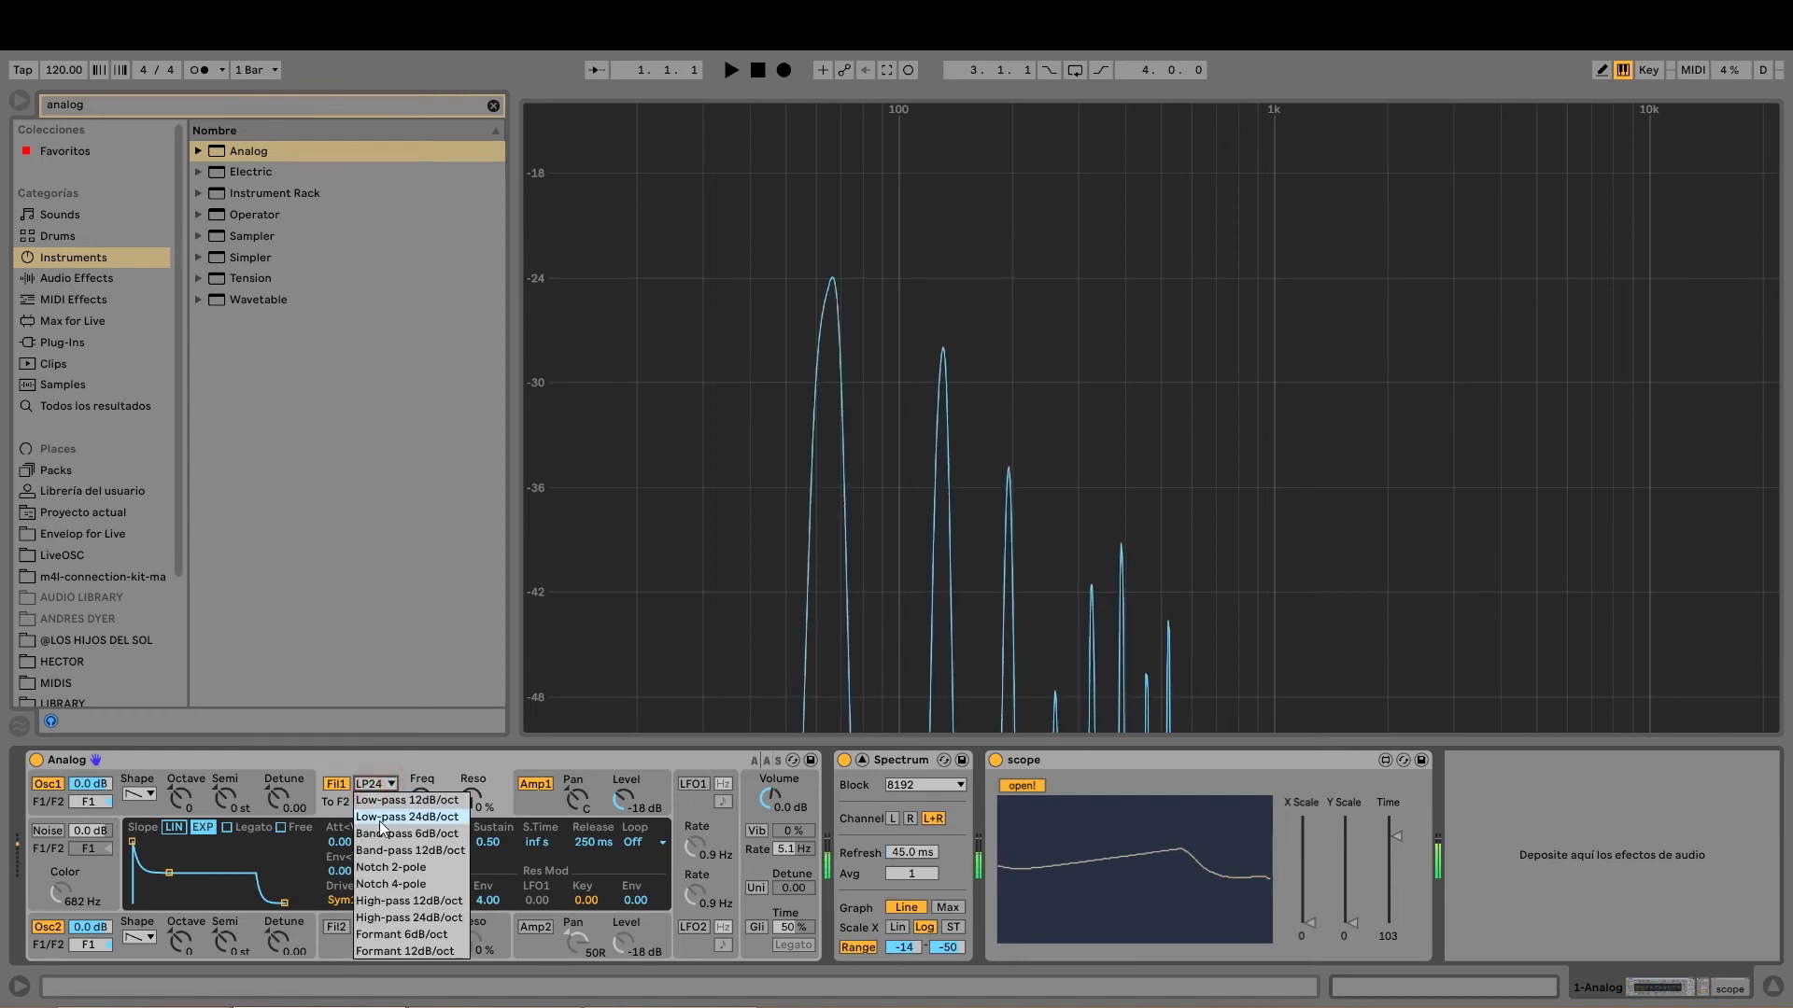
click(408, 917)
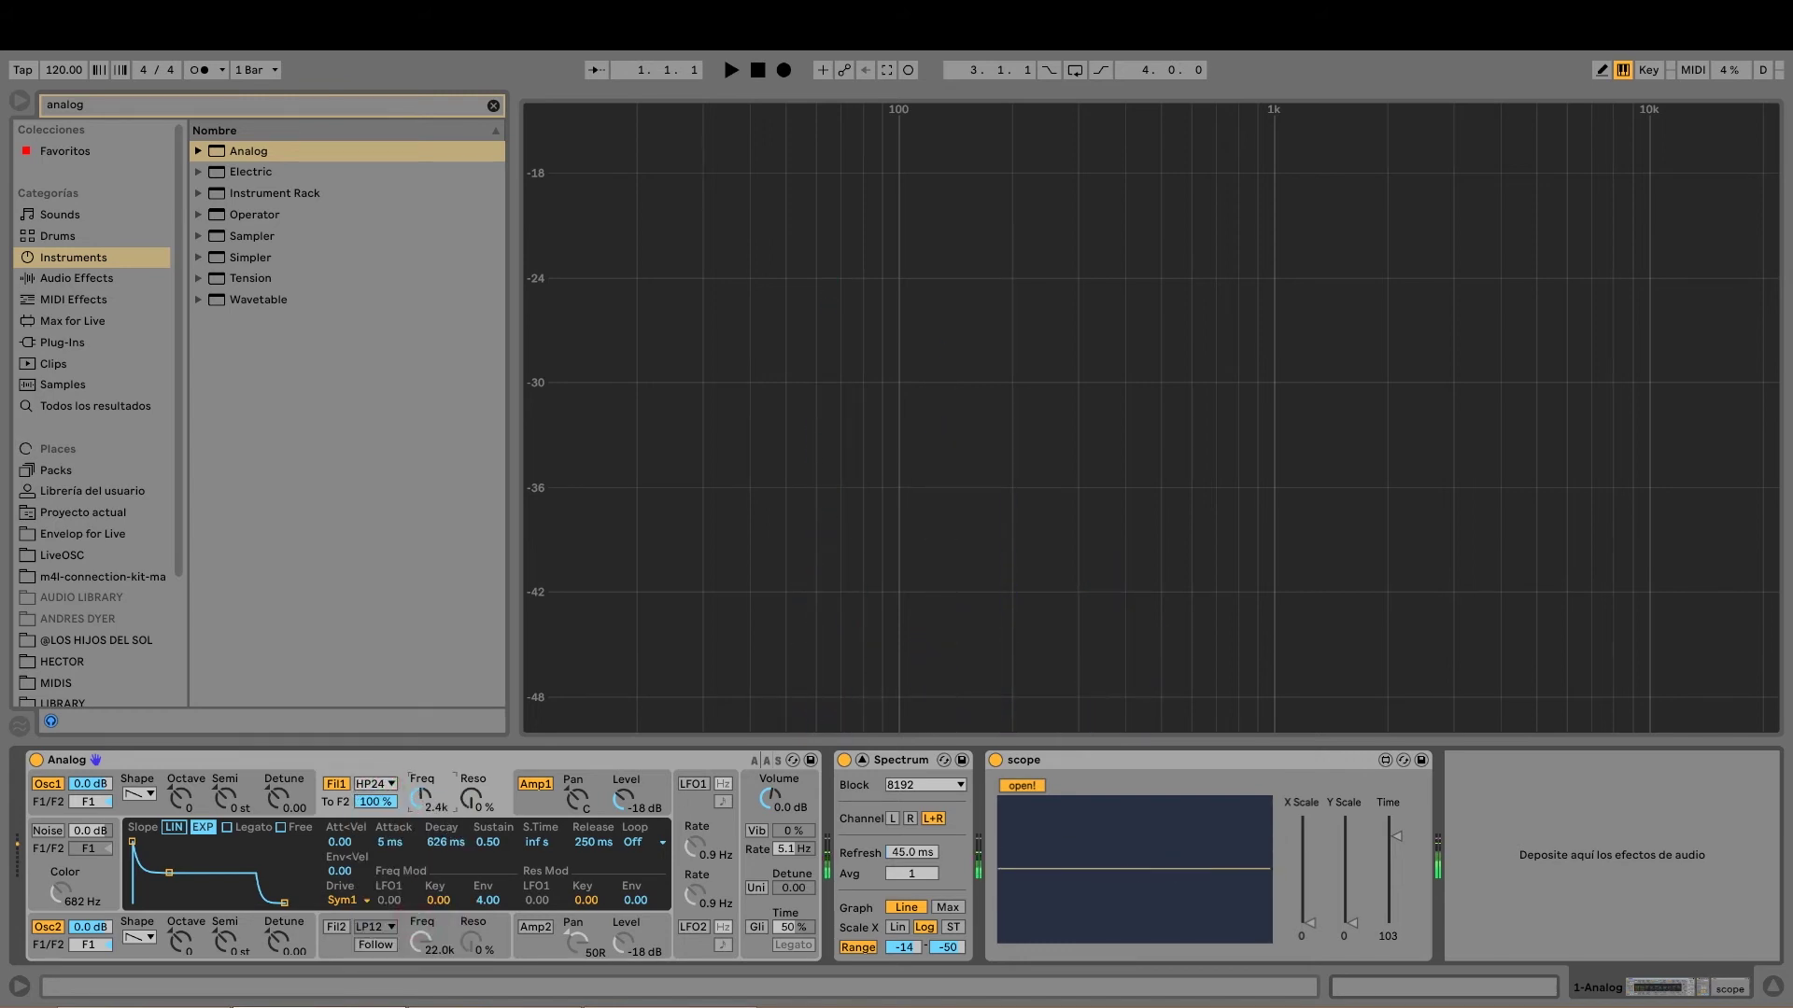
Switch filter 1 to Formant 6dB/oct, sweep its frequency, and leave the frequency at 290
click(385, 783)
click(396, 937)
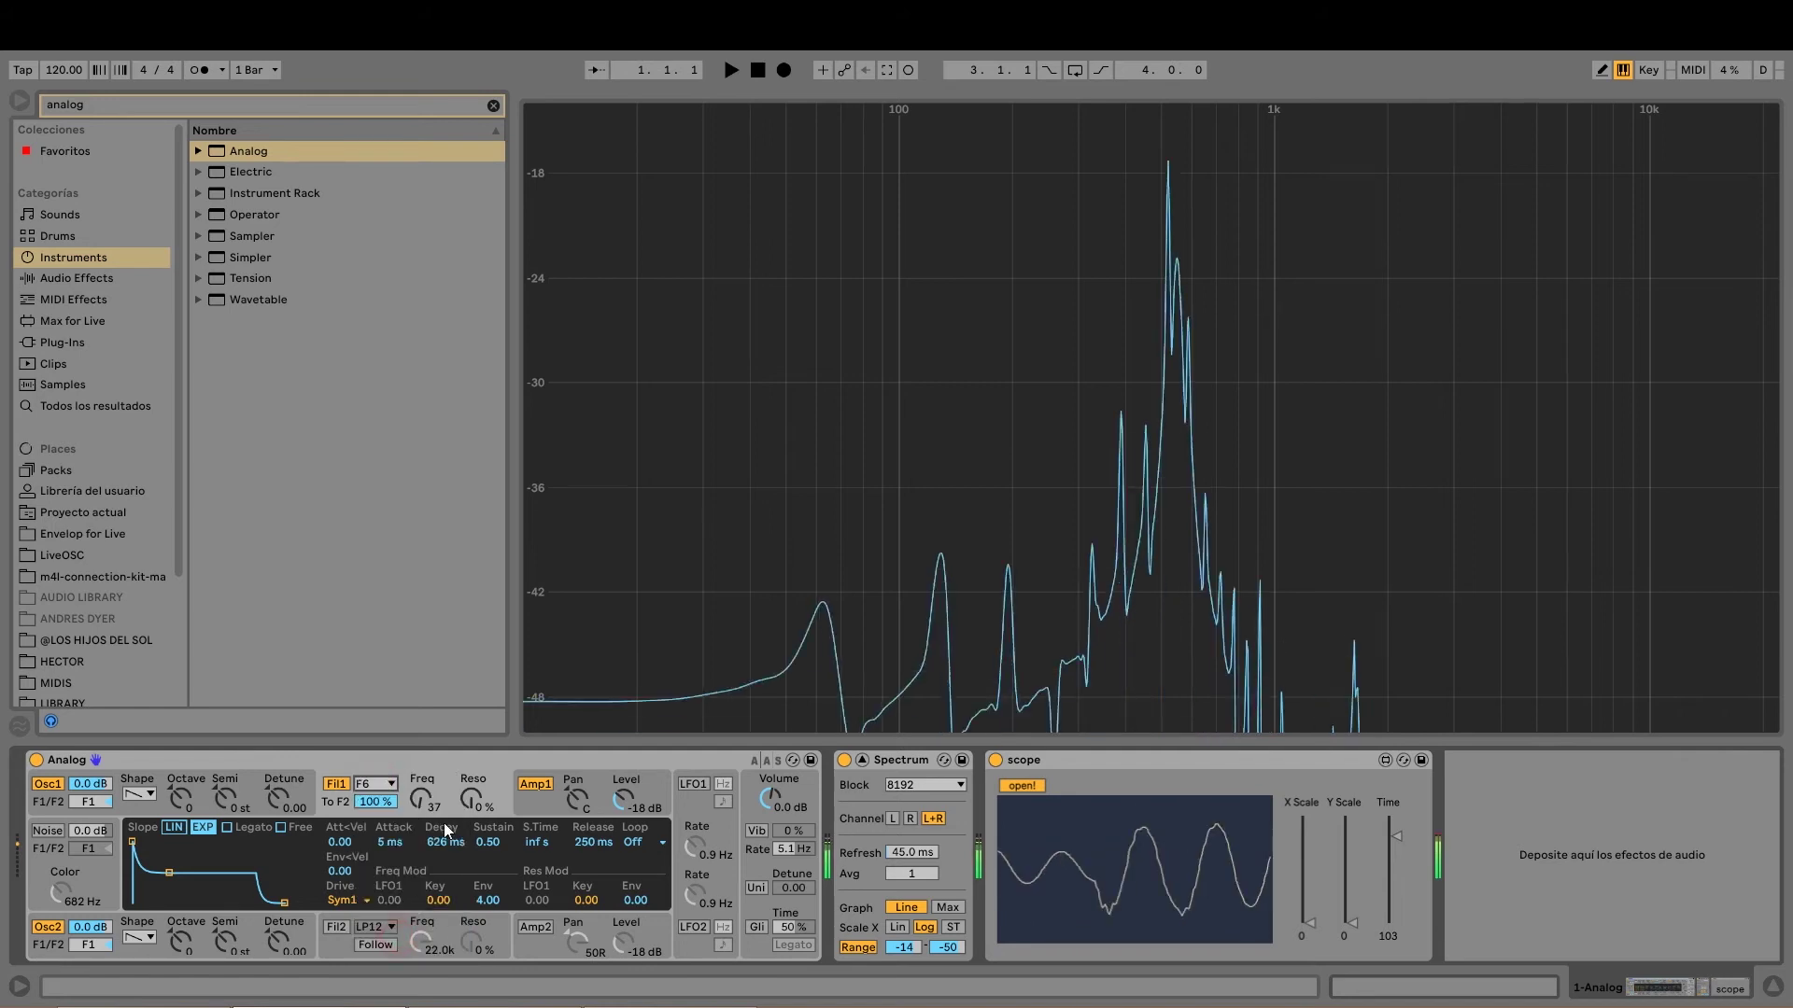
mouse_move(420, 800)
mouse_down()
mouse_move(420, 761)
mouse_move(413, 805)
mouse_up()
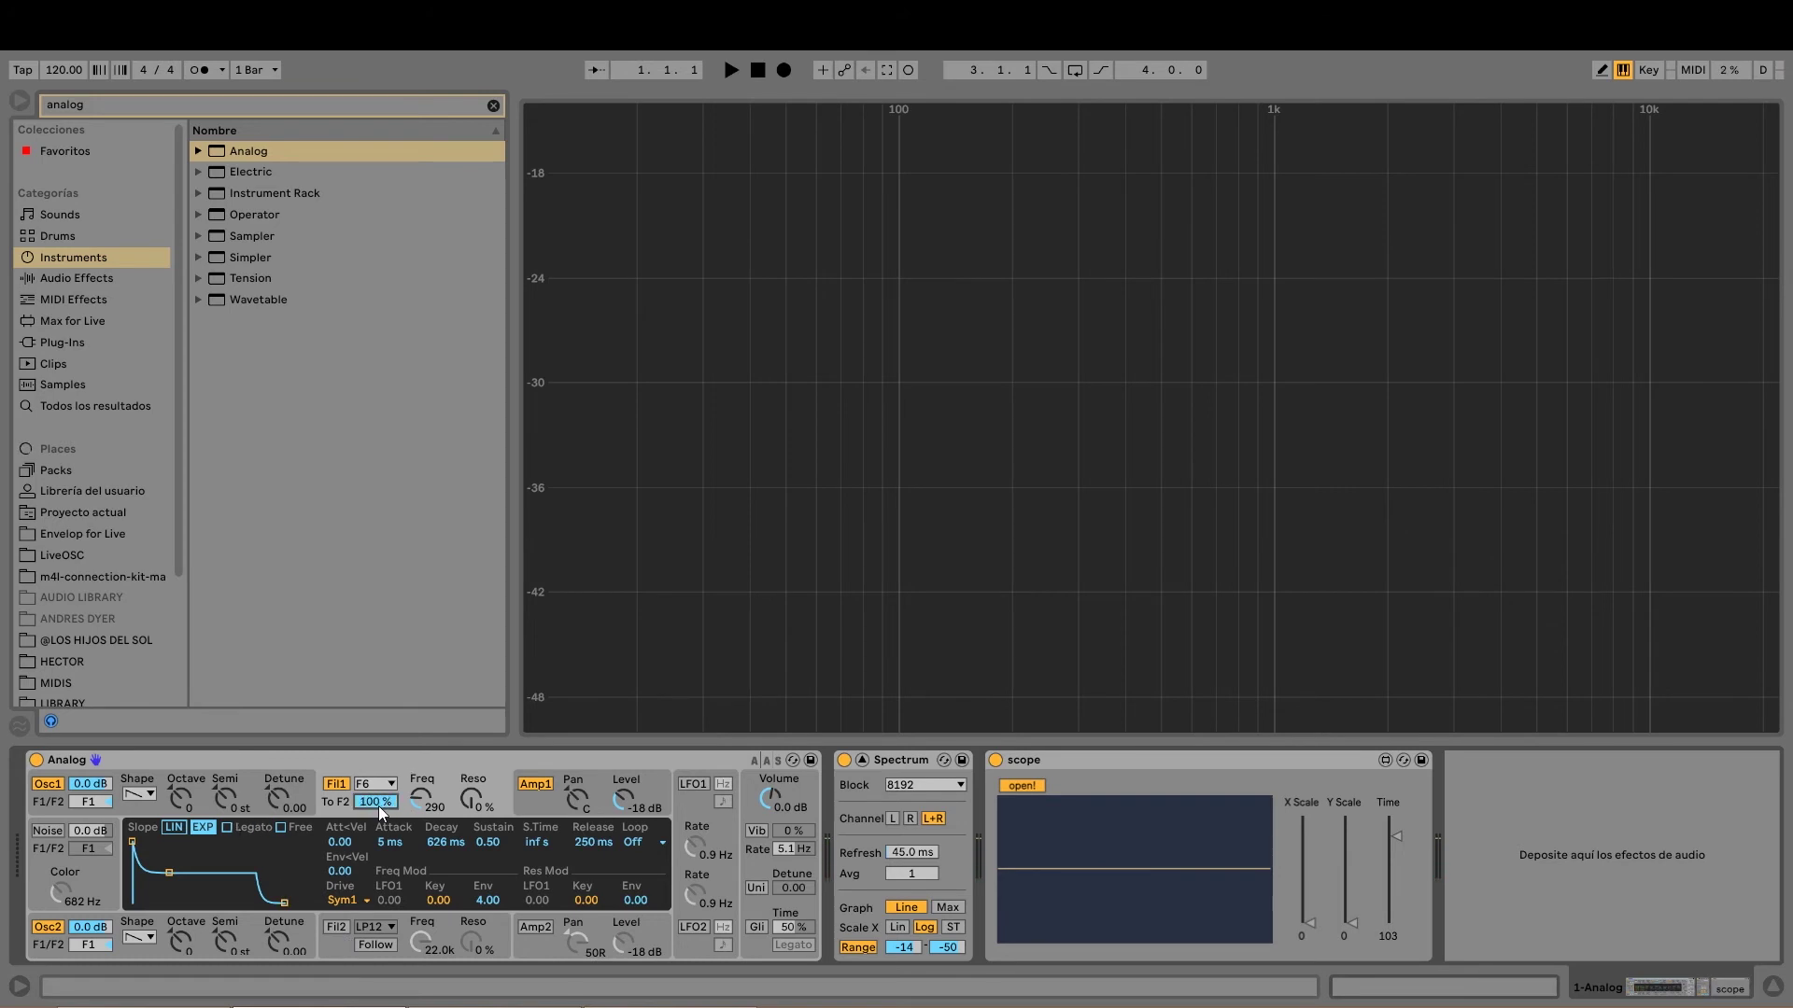
Shape filter 1's envelope with attack 15 ms, decay 595 ms and sustain 0.67, modulating frequency by 1.00 and resonance by 0.12
click(334, 928)
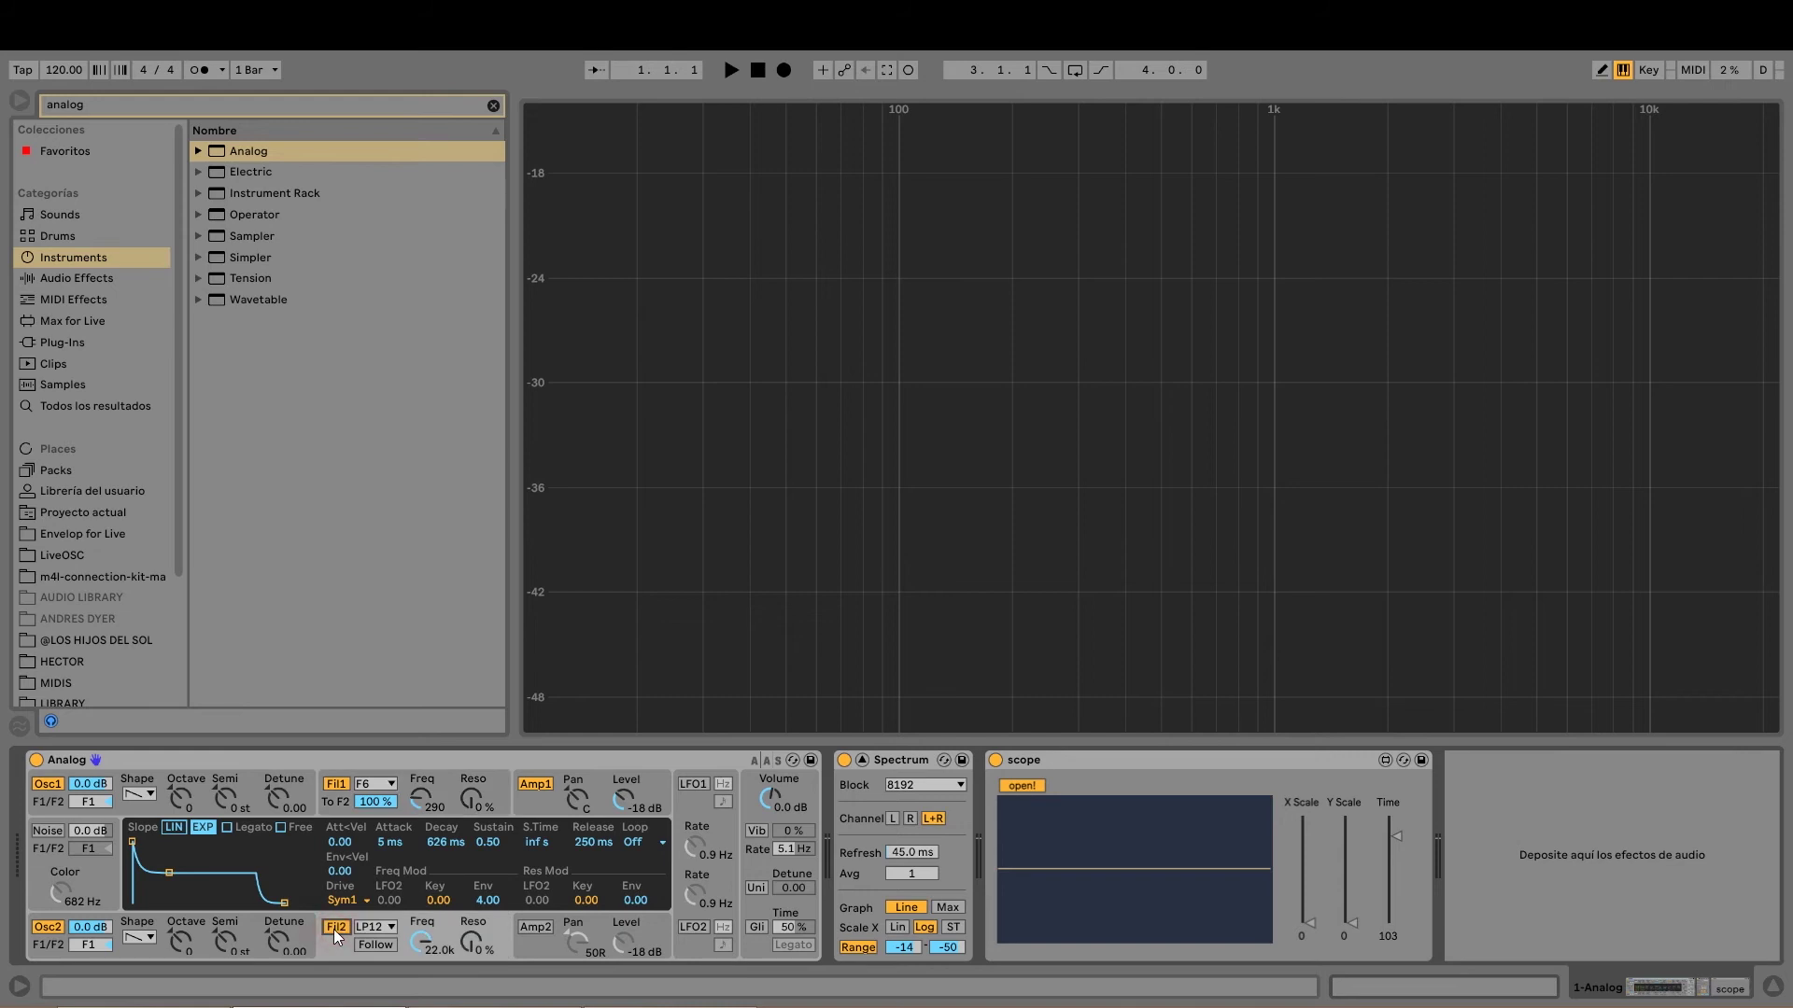
click(333, 805)
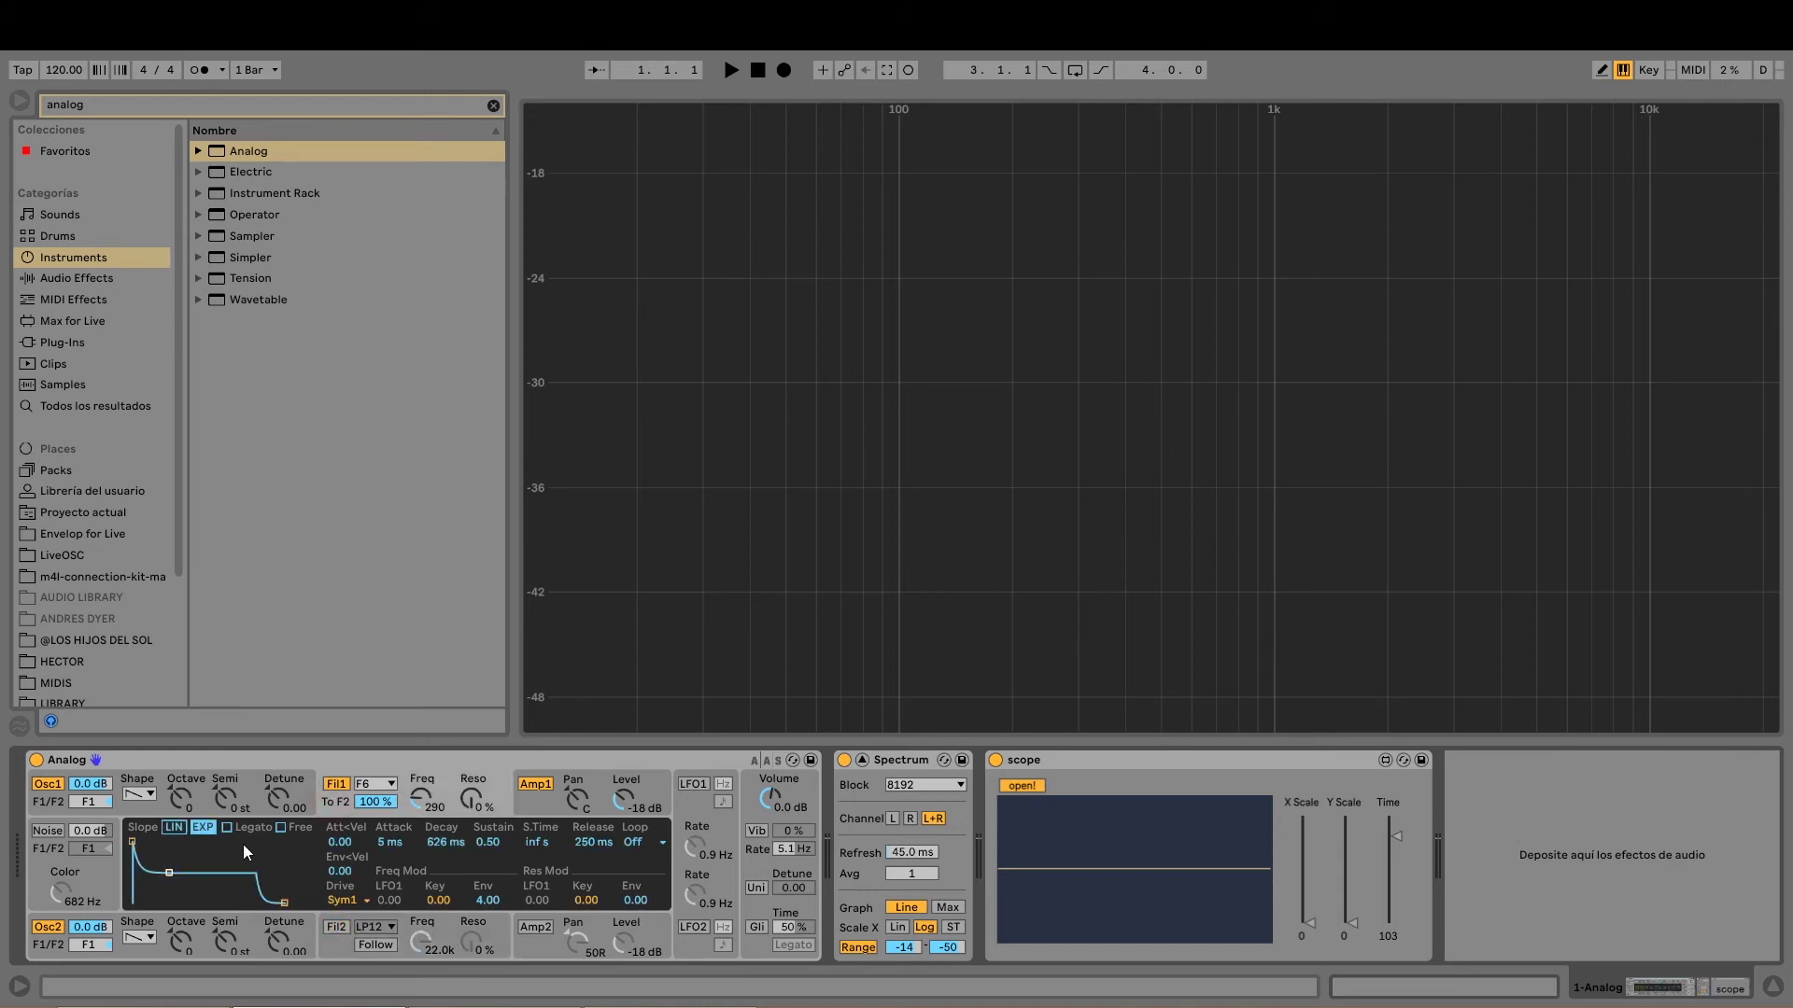
key(a)
drag(131, 843, 147, 845)
drag(636, 902, 635, 896)
key(a)
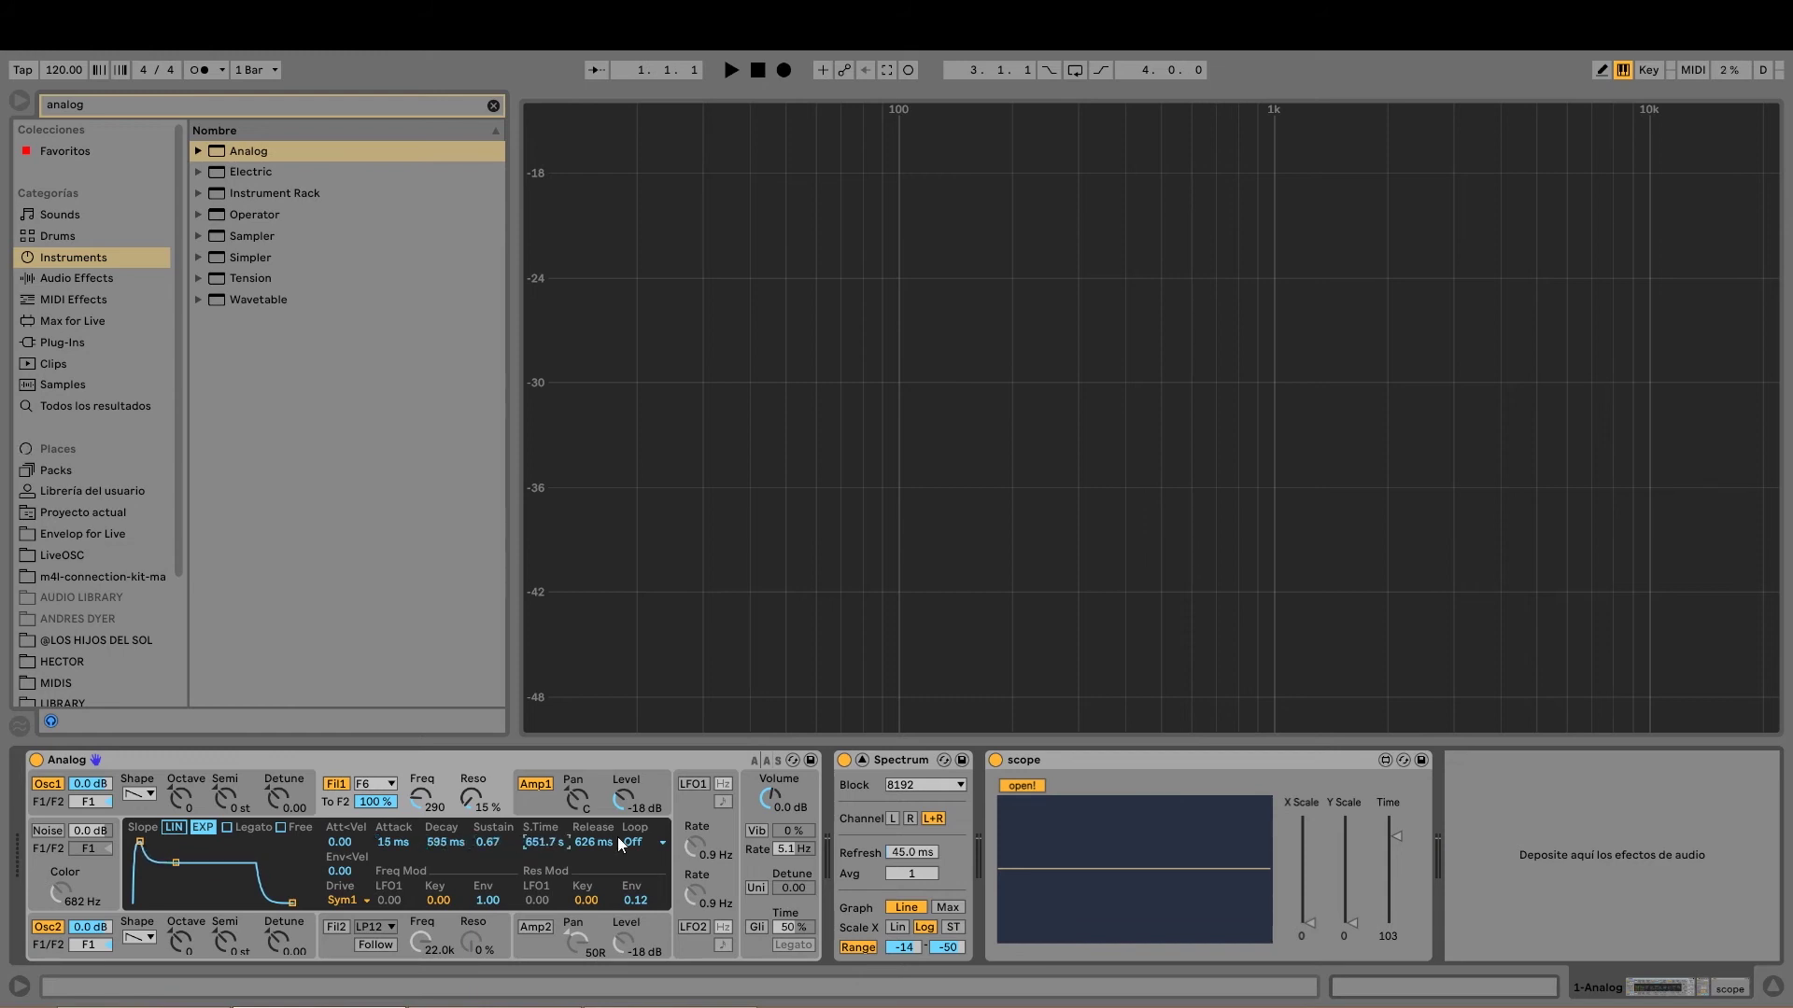
Set filter 1's envelope release to 362 ms and its loop mode to ADR-R
click(658, 843)
click(637, 857)
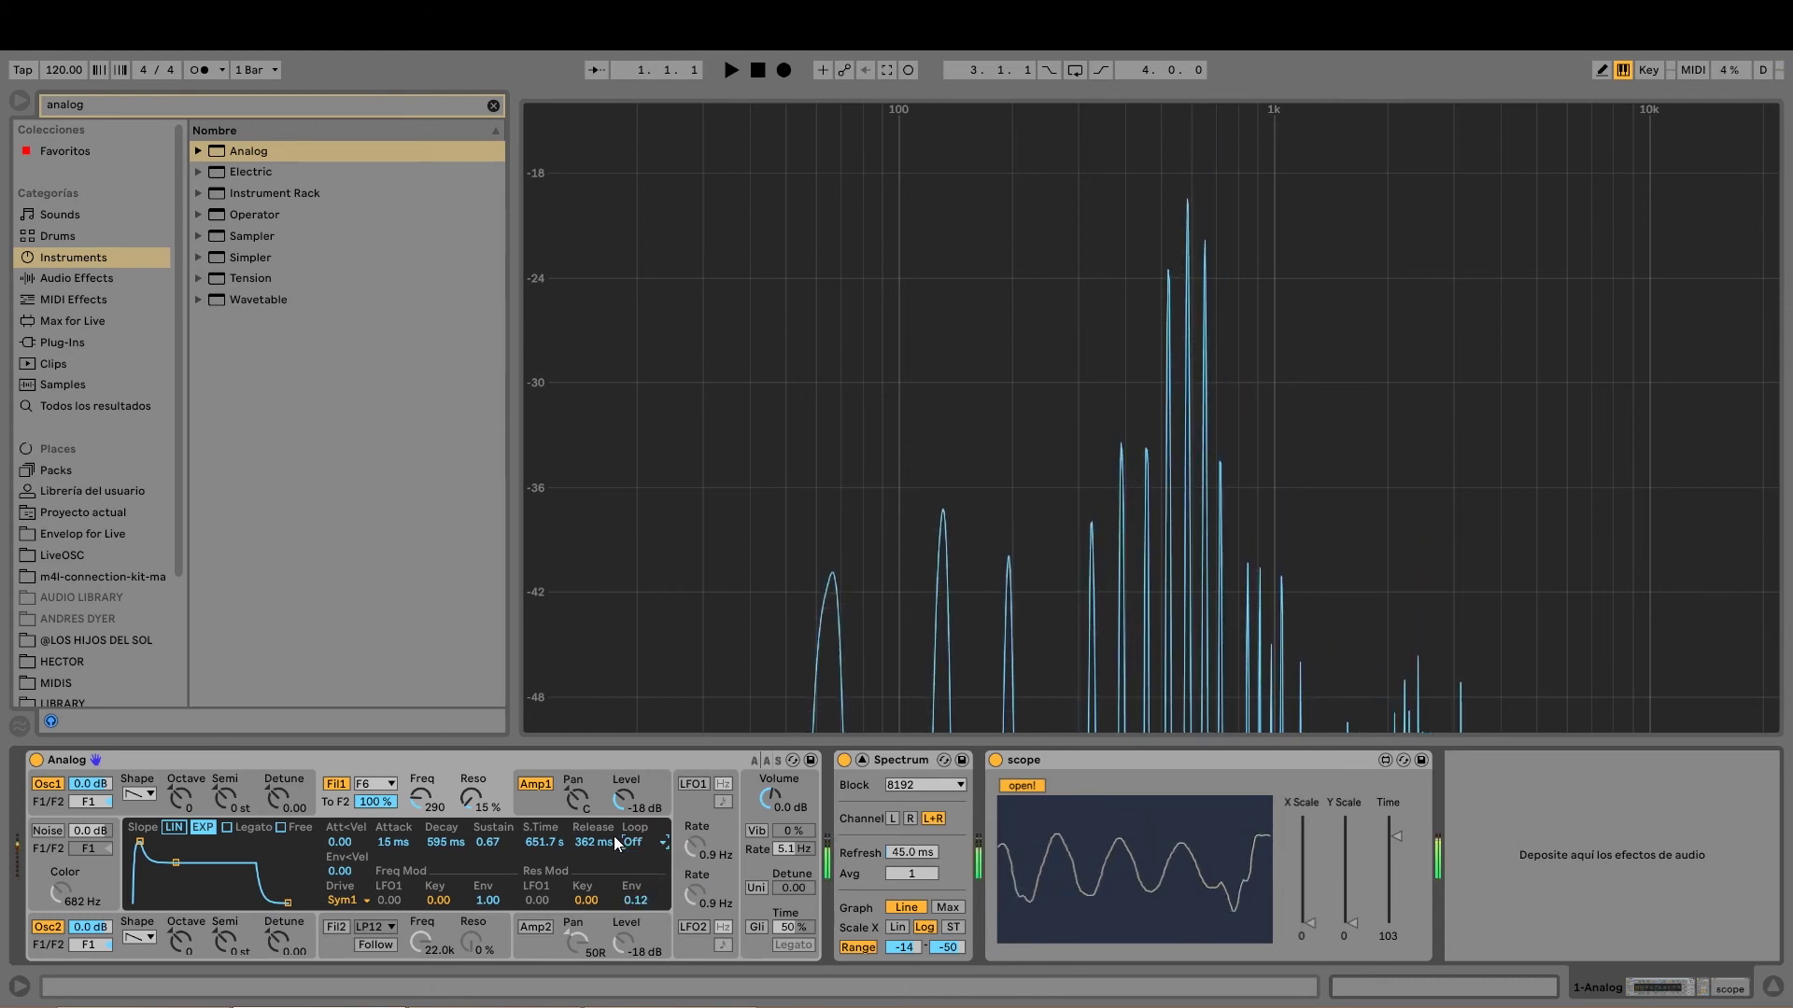
click(628, 843)
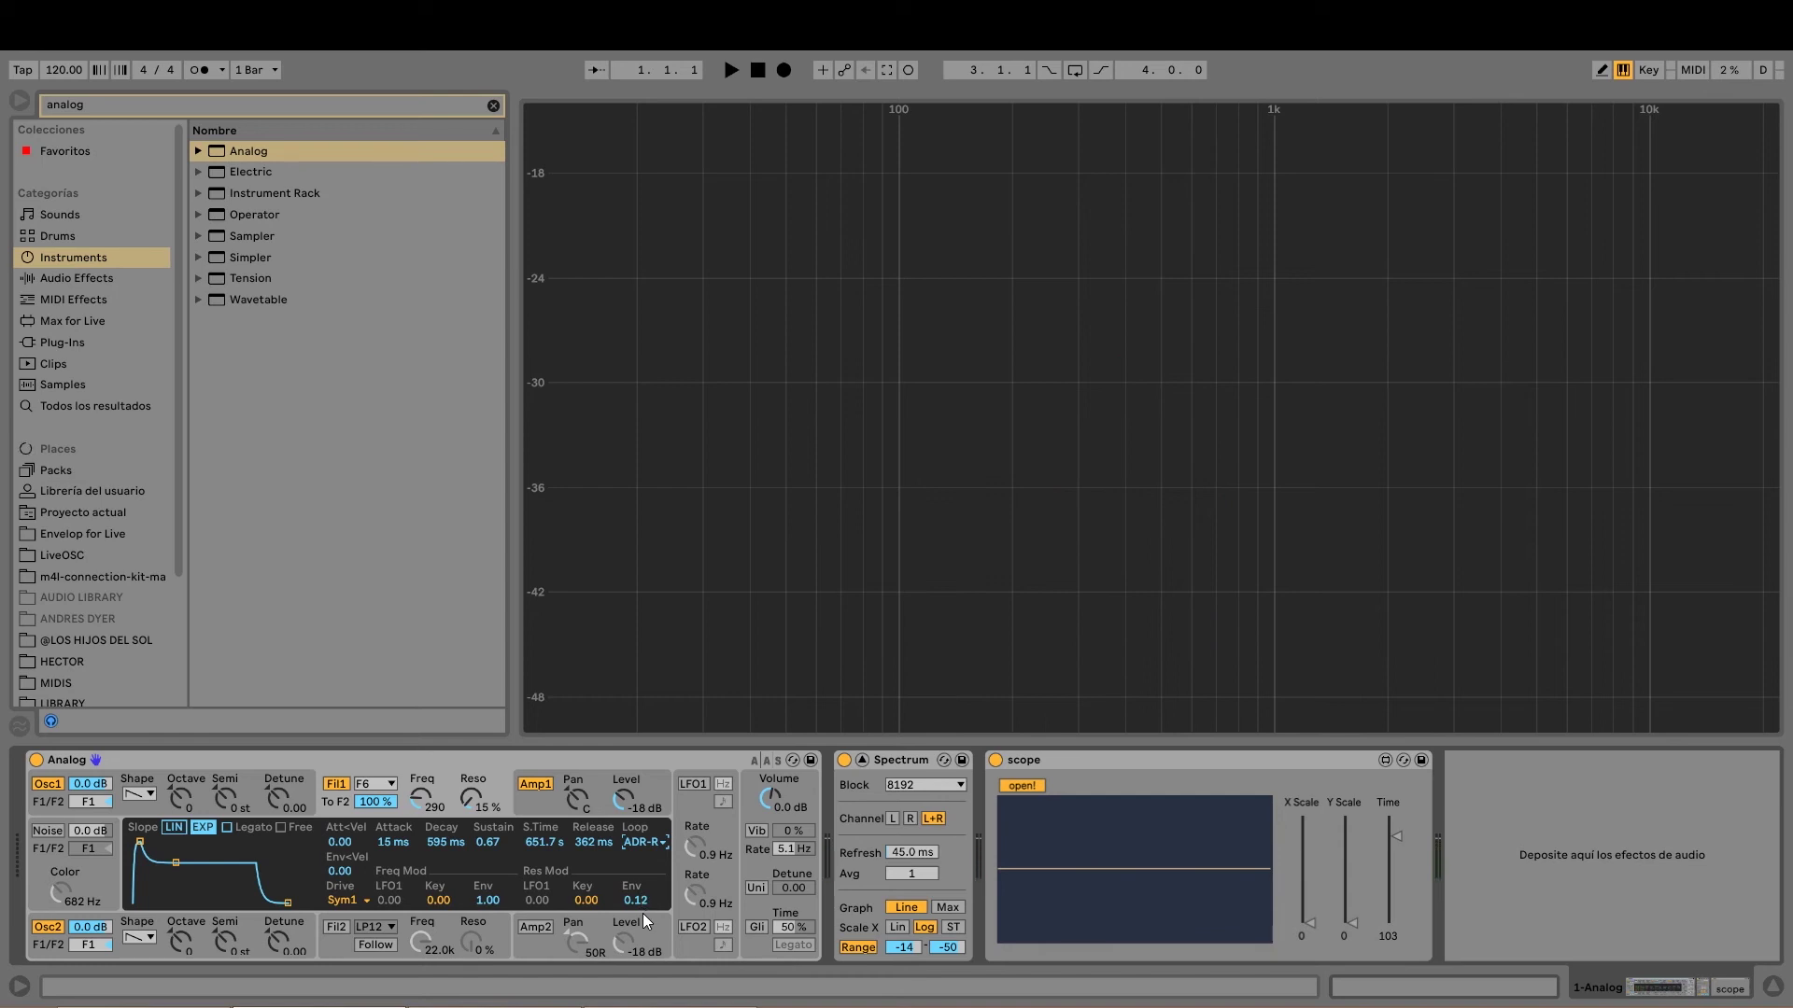
Try filter 2 with Follow enabled, and switch both off again
click(374, 945)
click(334, 930)
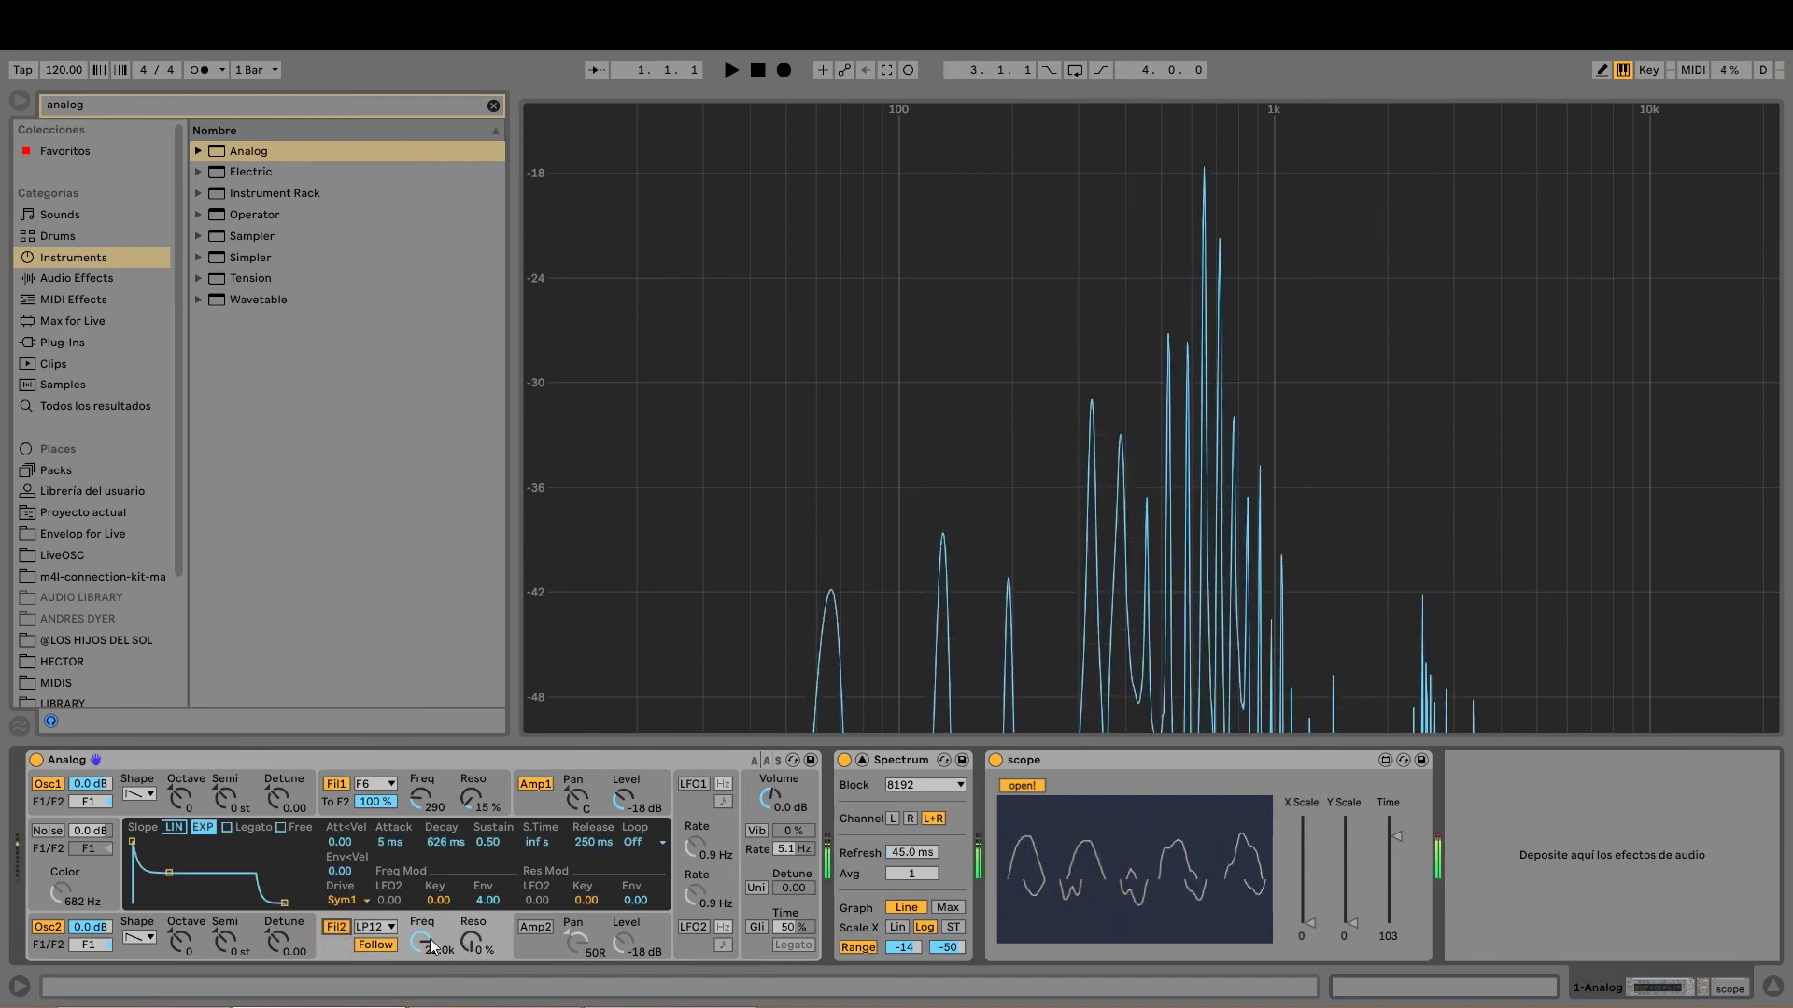
click(371, 944)
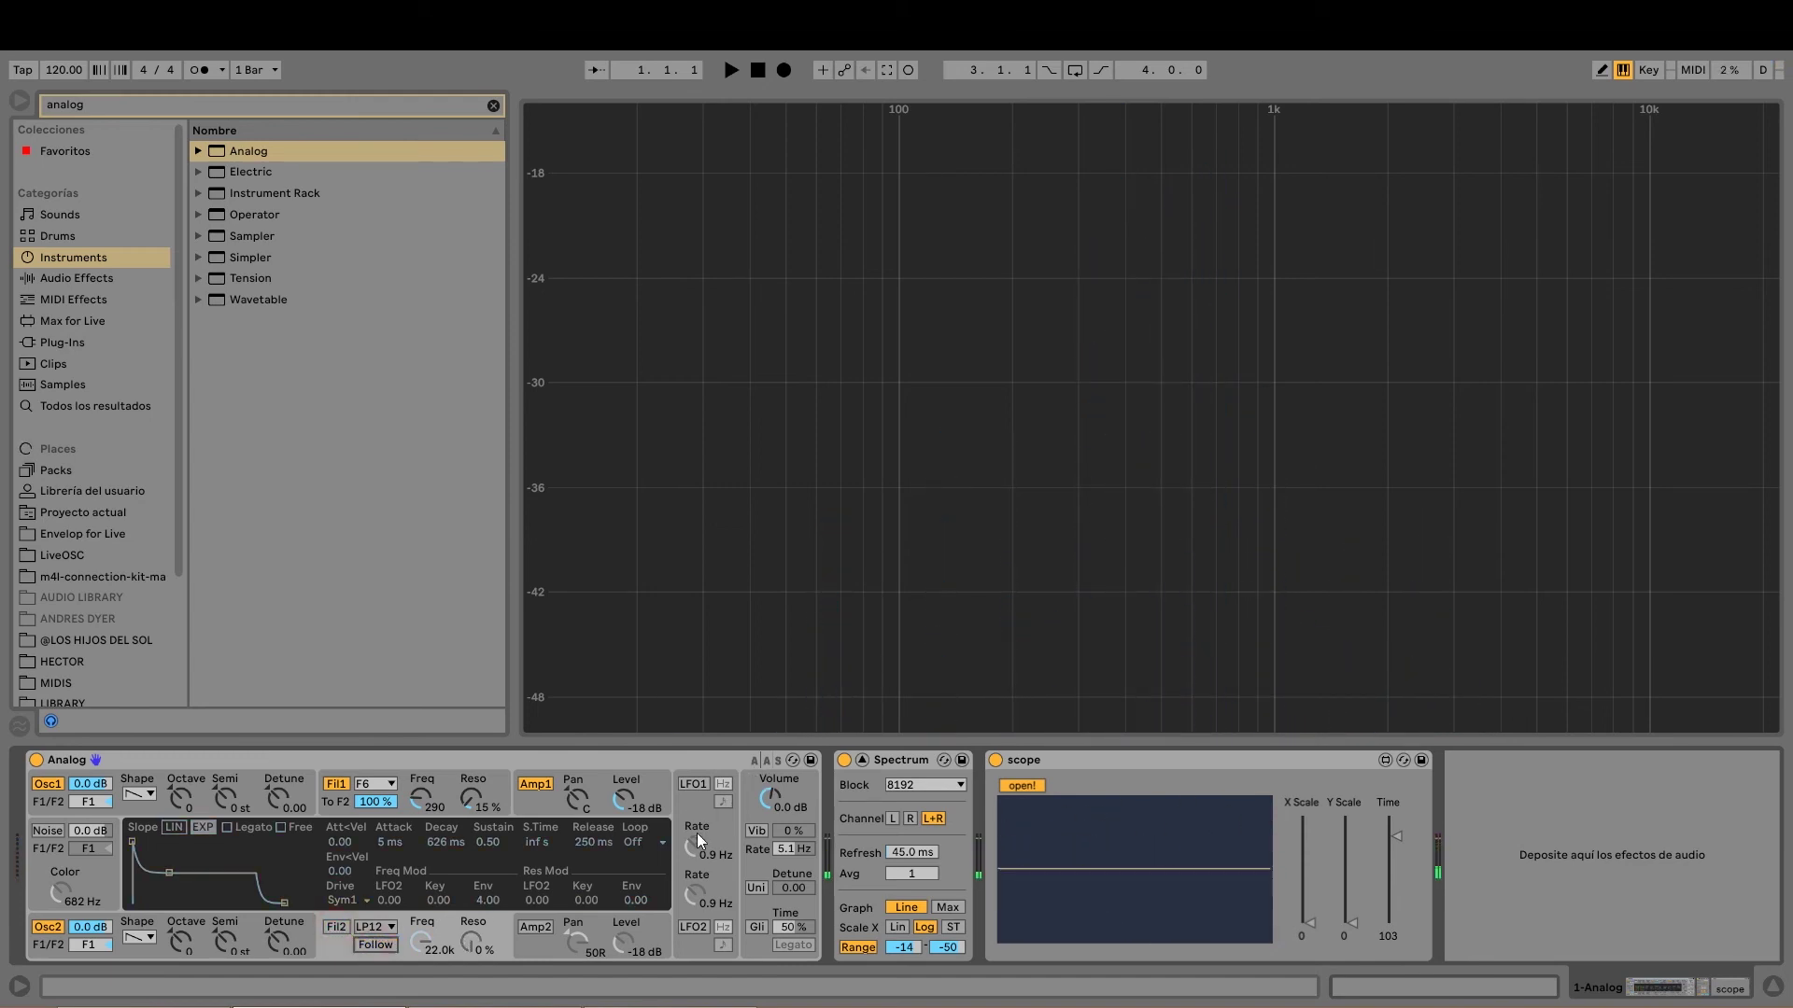
Enable LFO1, try its pitch modulation on oscillator 1, and view the LFO1 modulation settings of filter 1 and Amp1
click(692, 801)
click(698, 786)
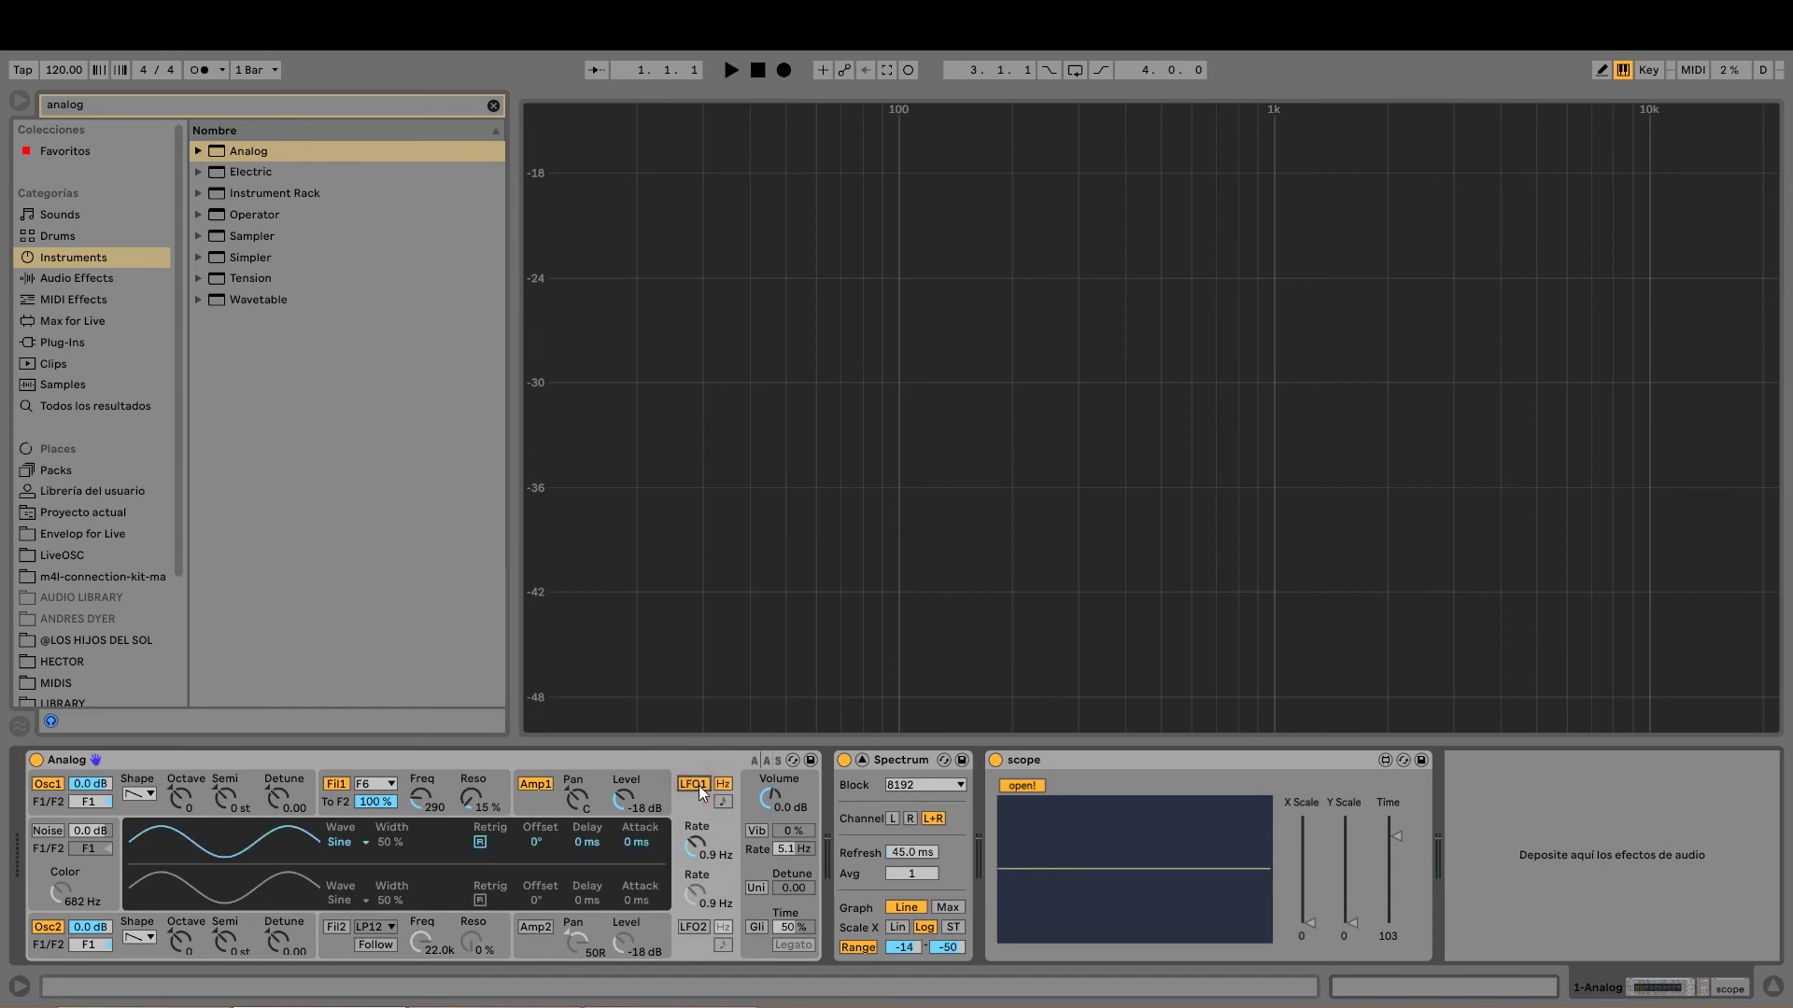
click(245, 786)
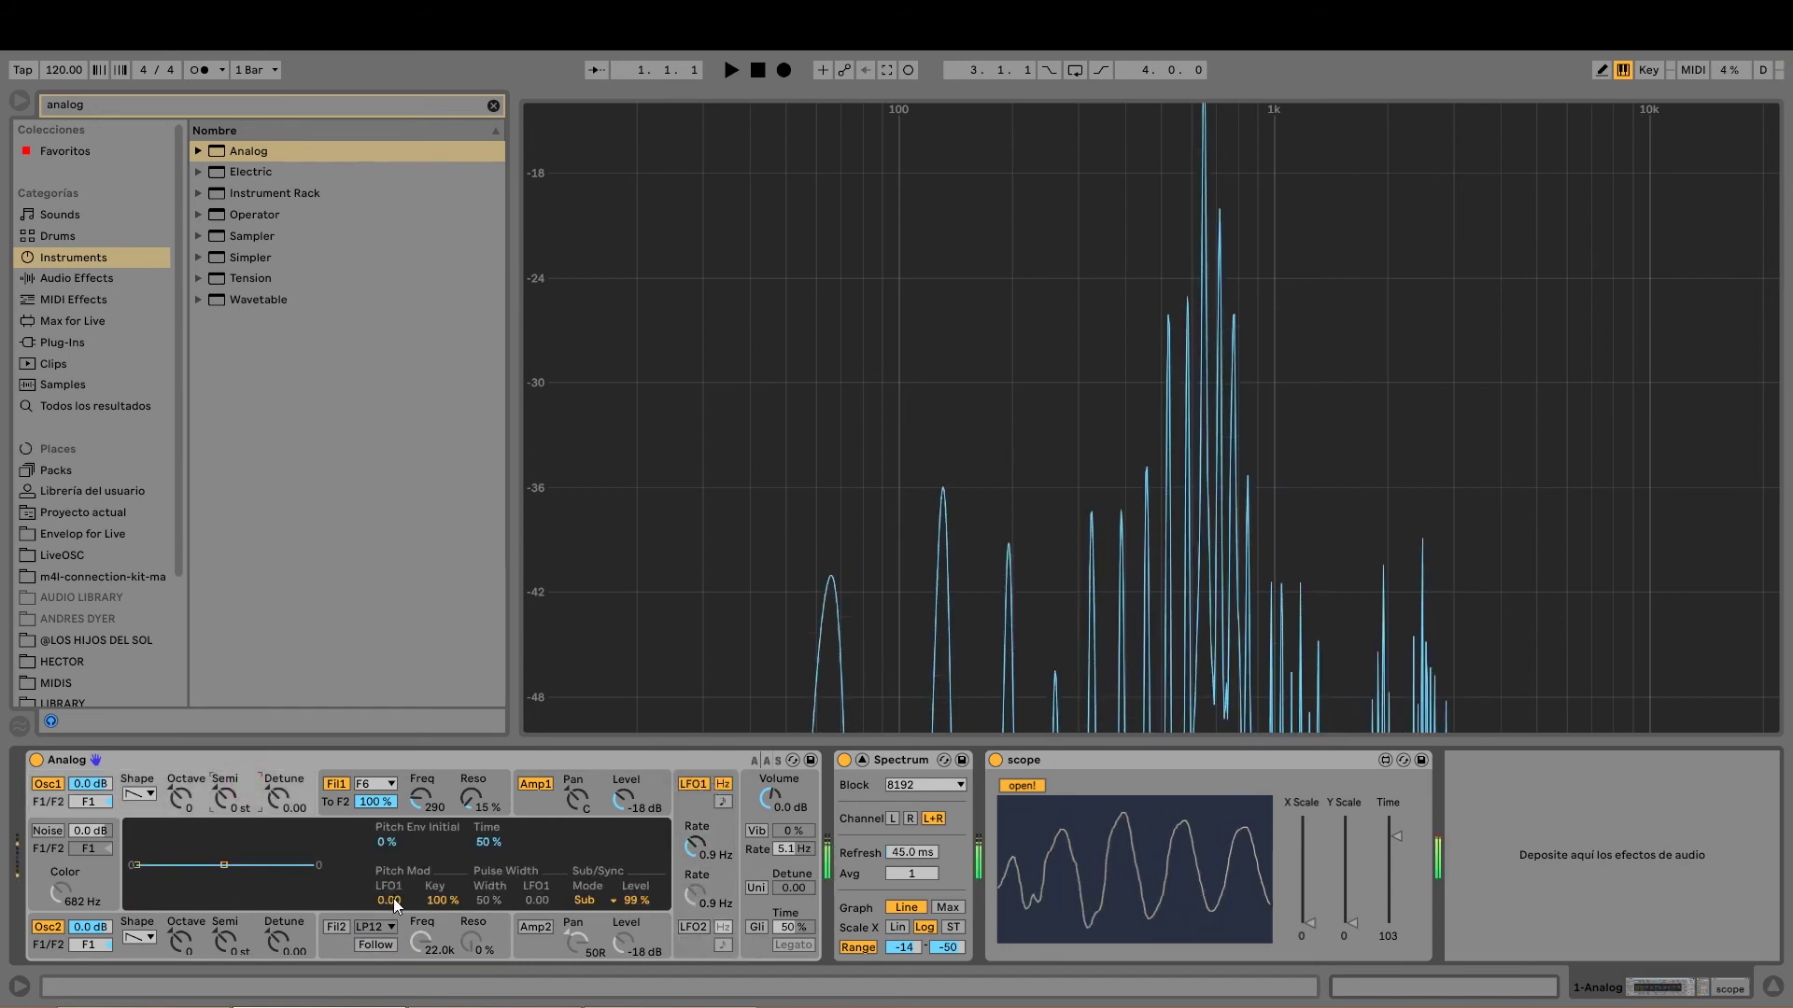
drag(394, 898, 394, 873)
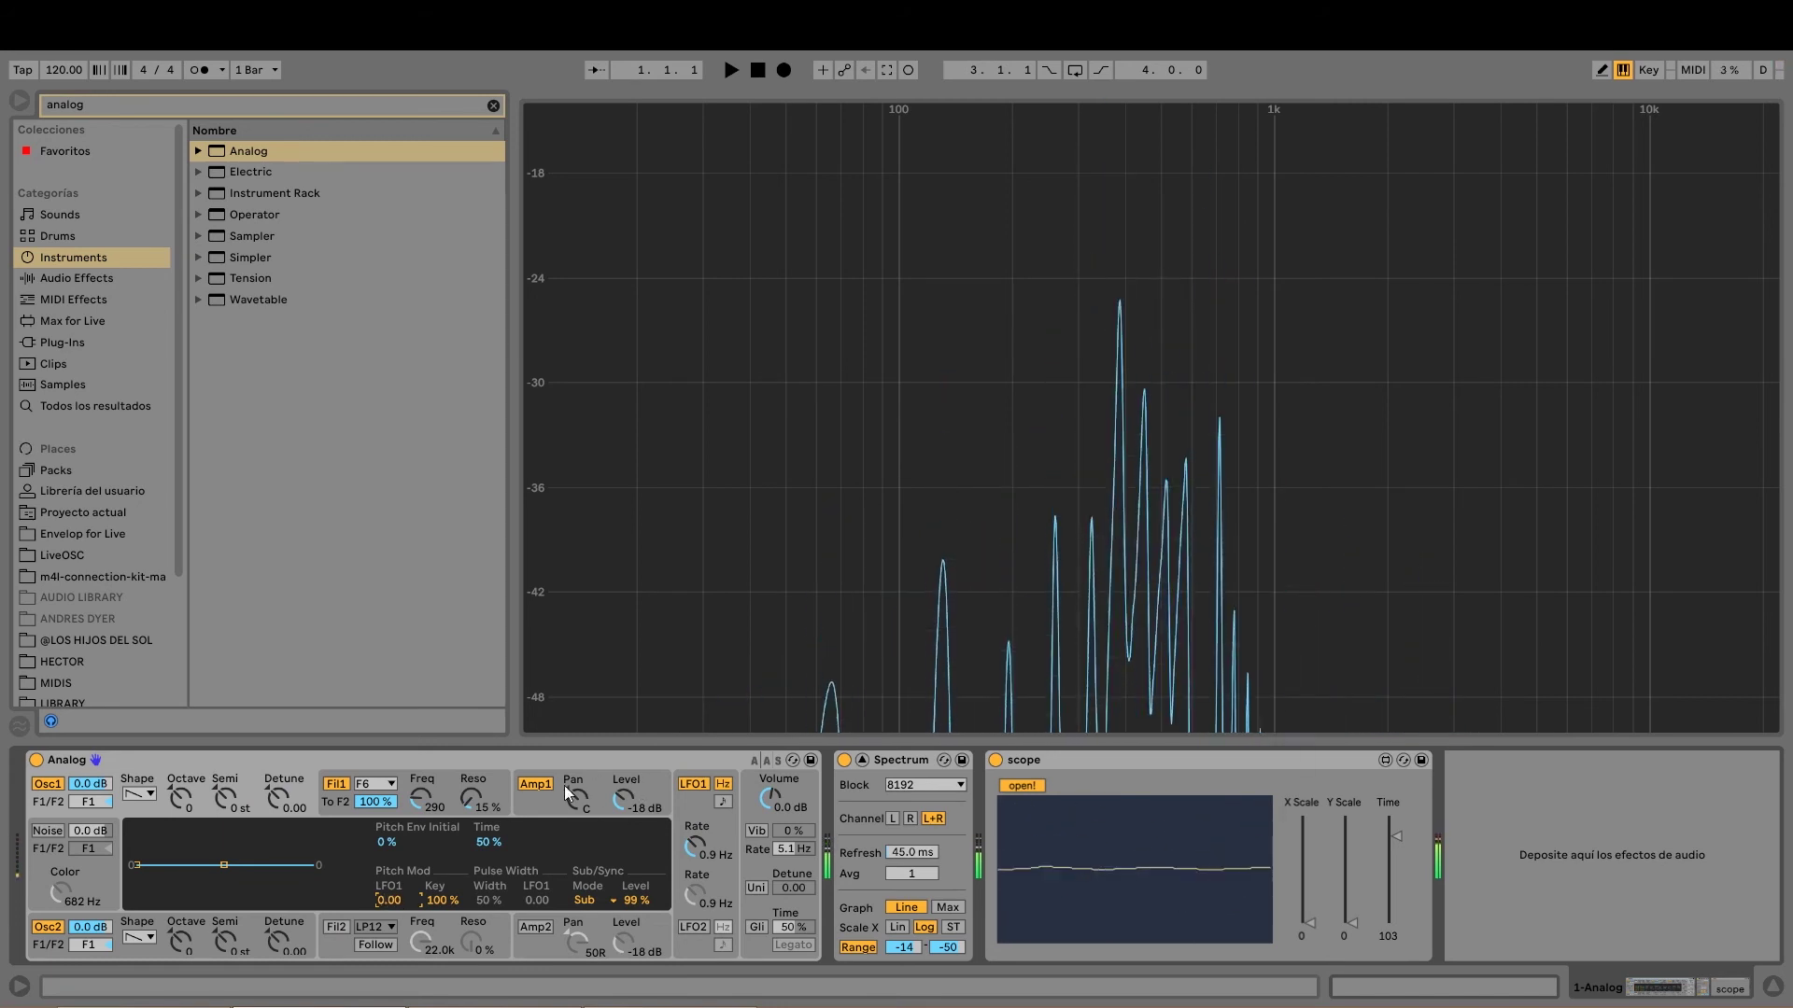
click(467, 781)
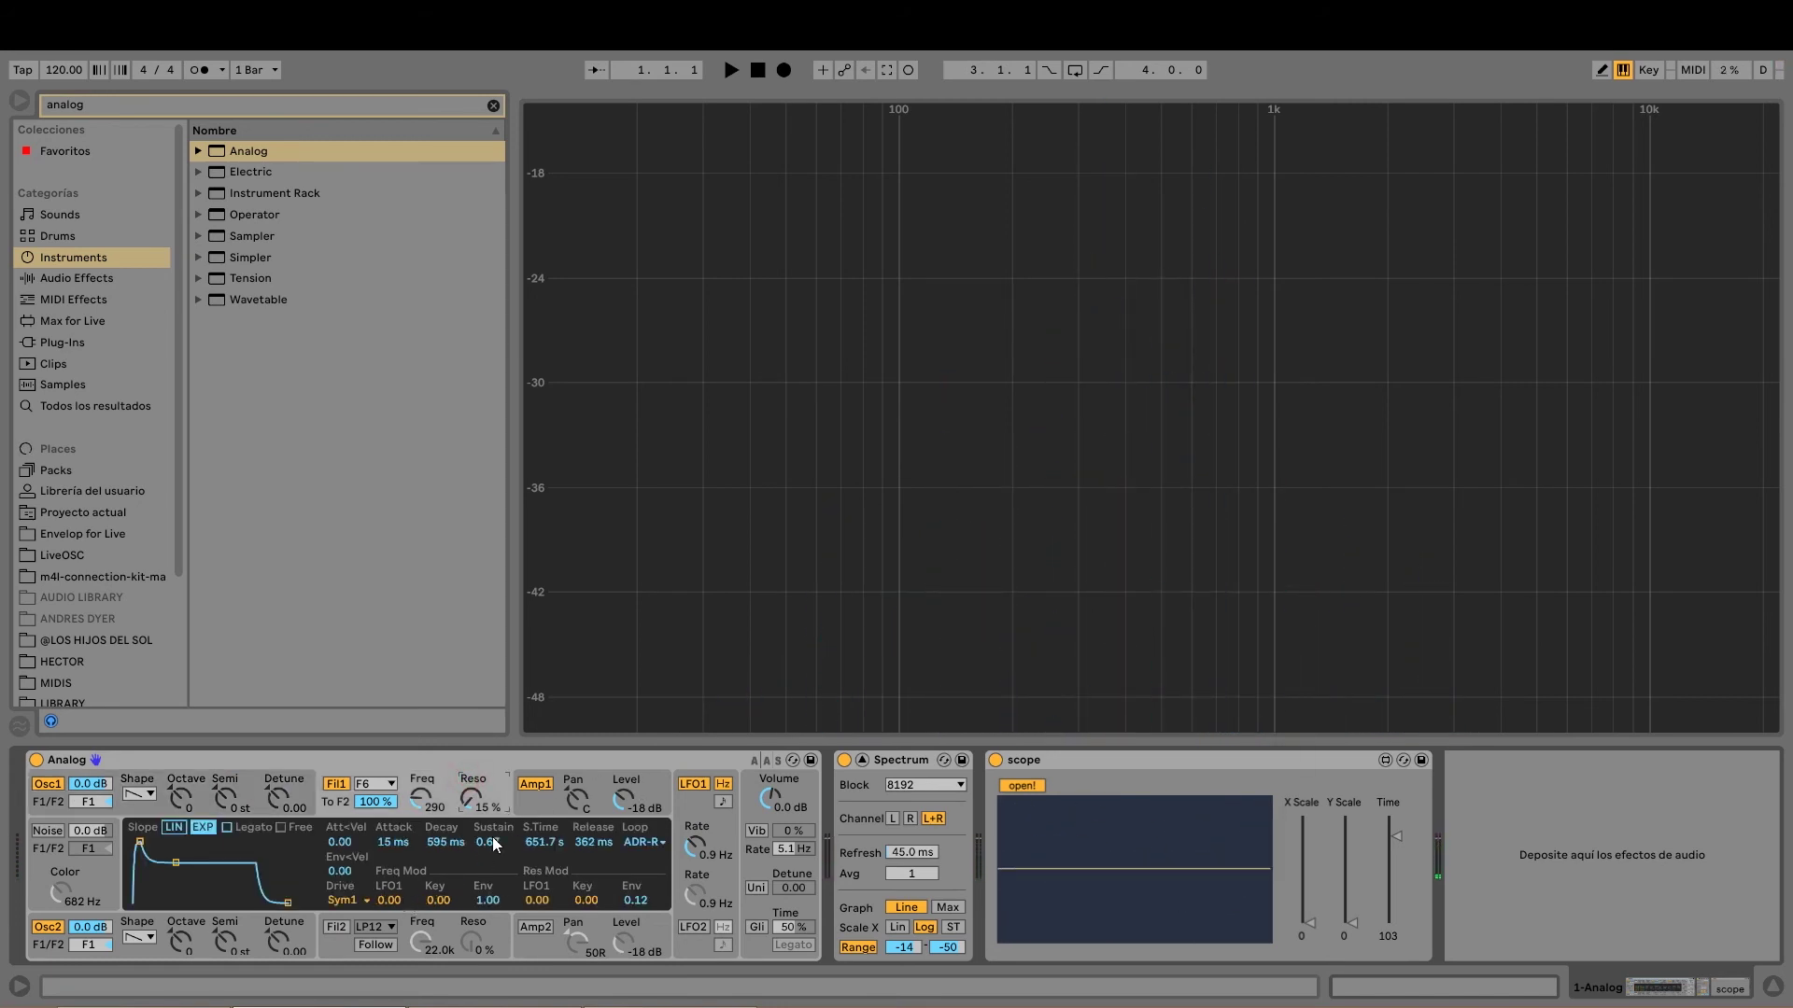
click(558, 797)
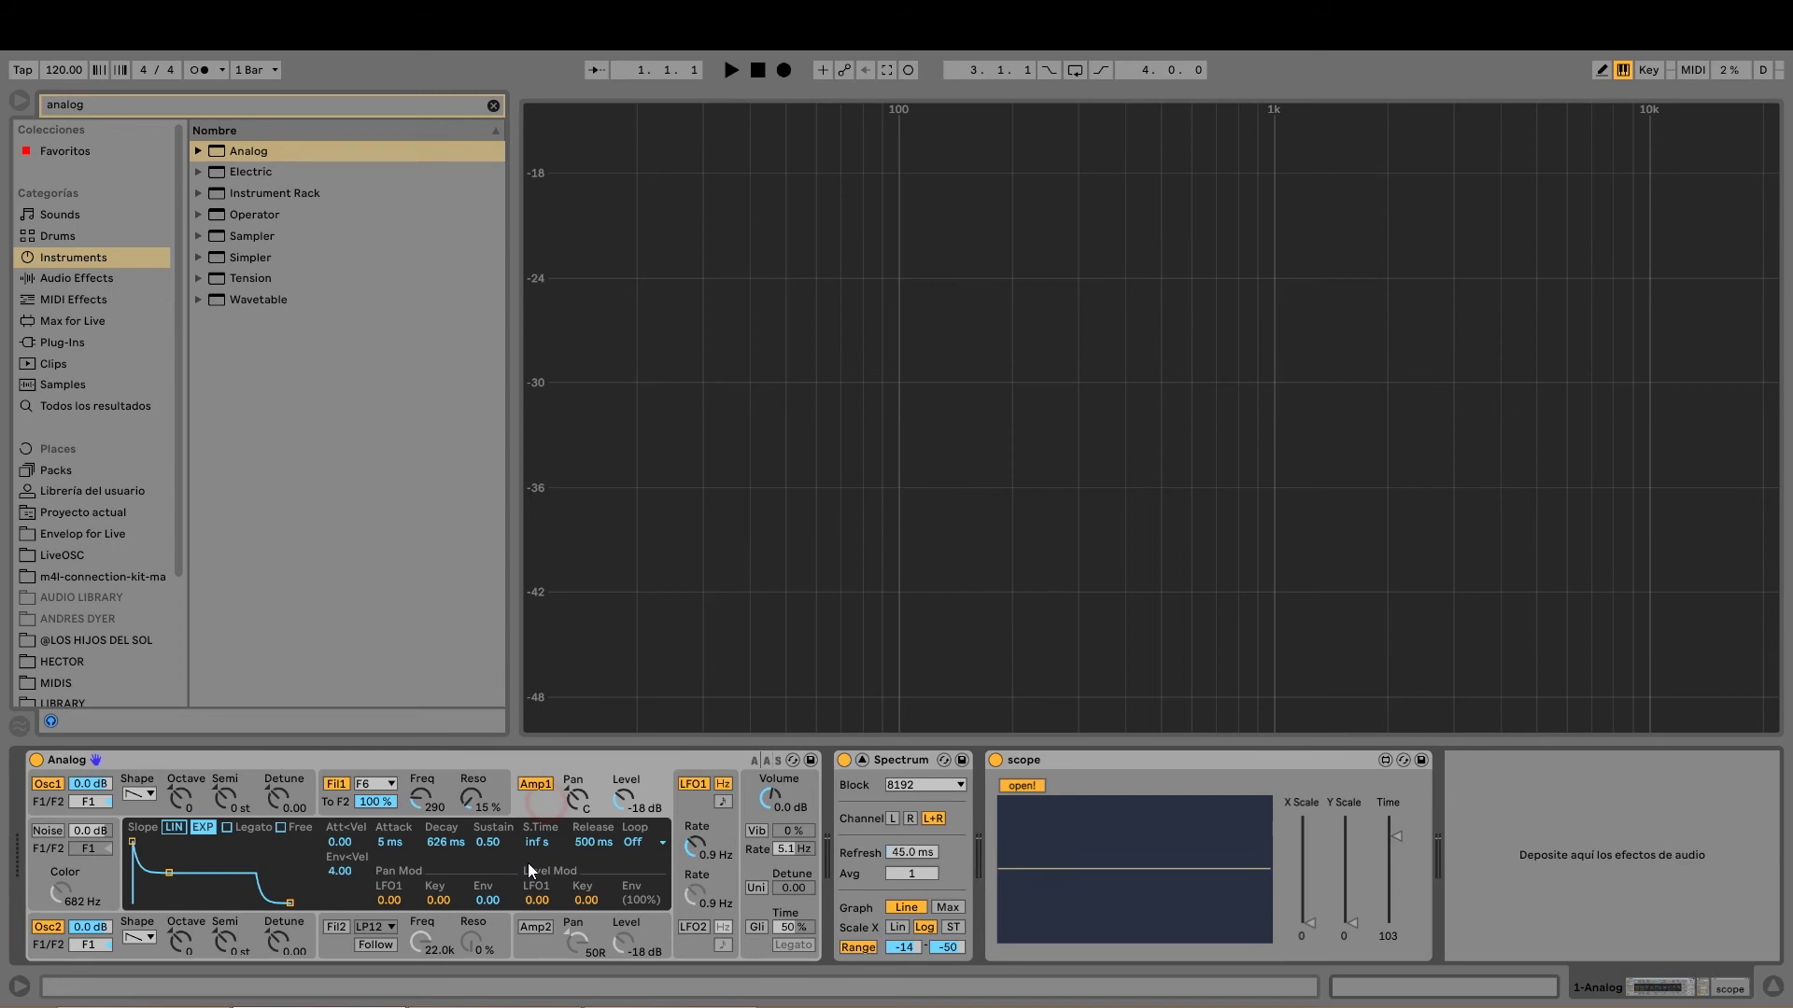
Try syncing LFO1's rate to tempo, and return it to Hz
click(701, 805)
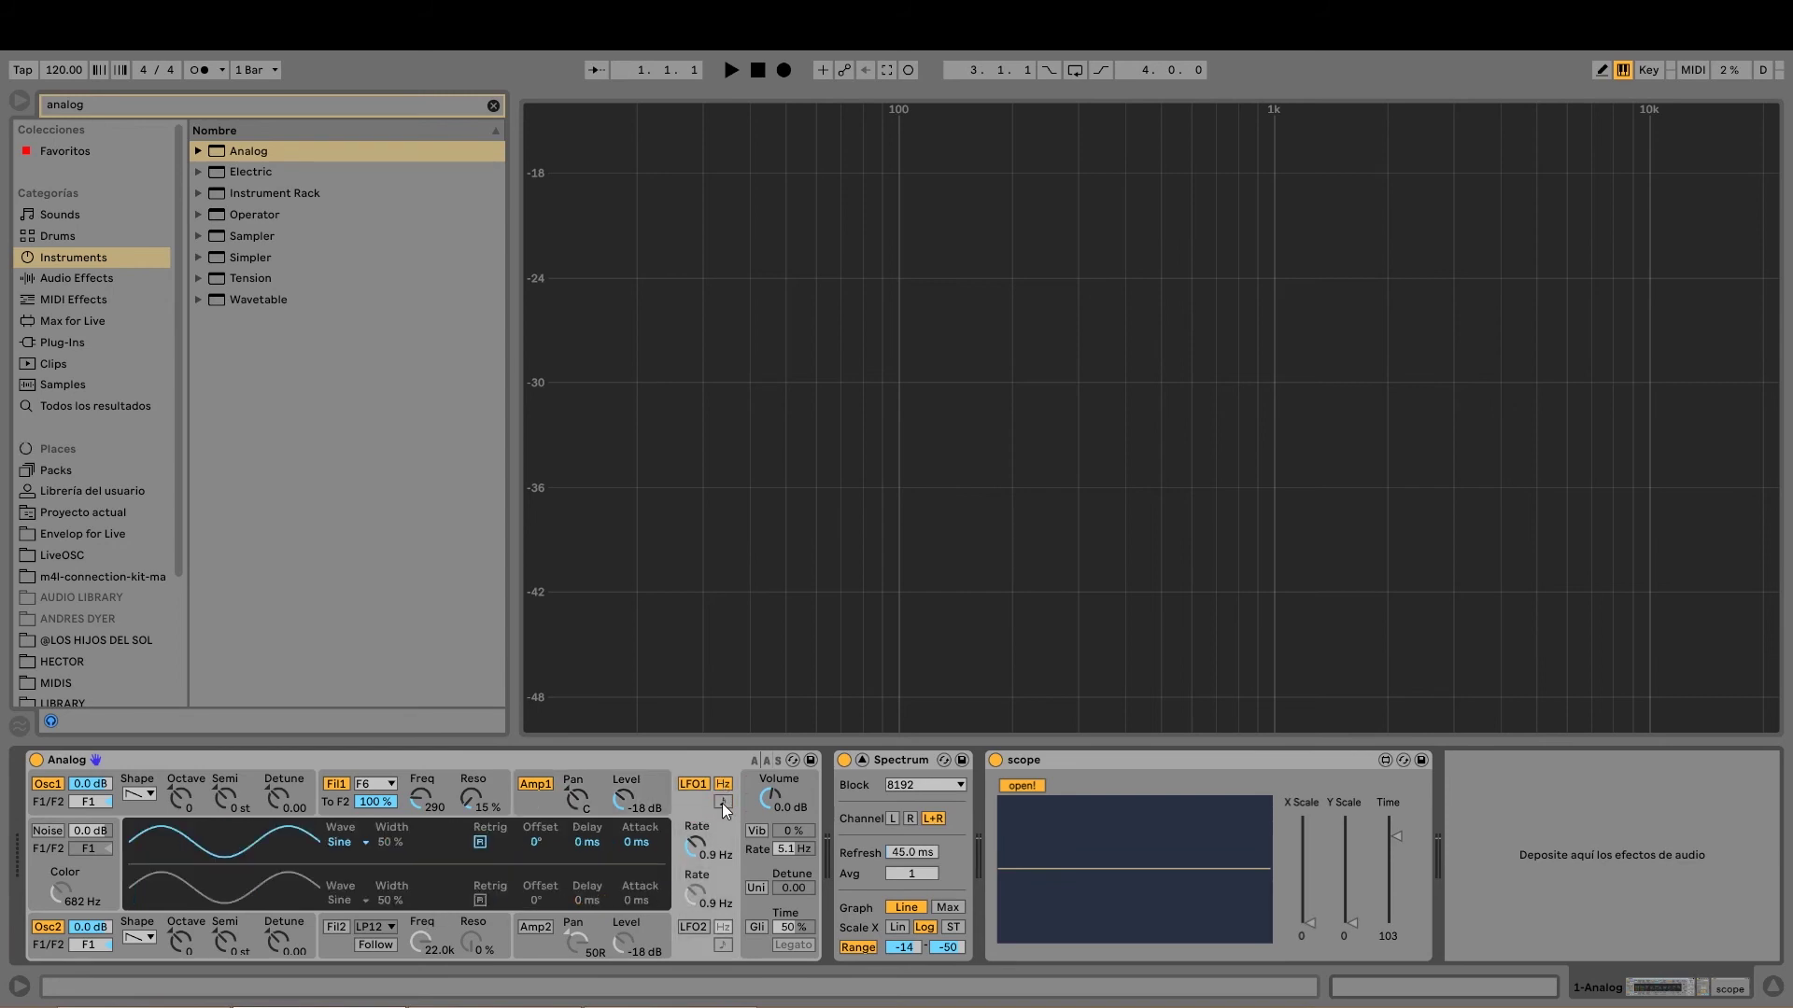
click(722, 802)
click(722, 785)
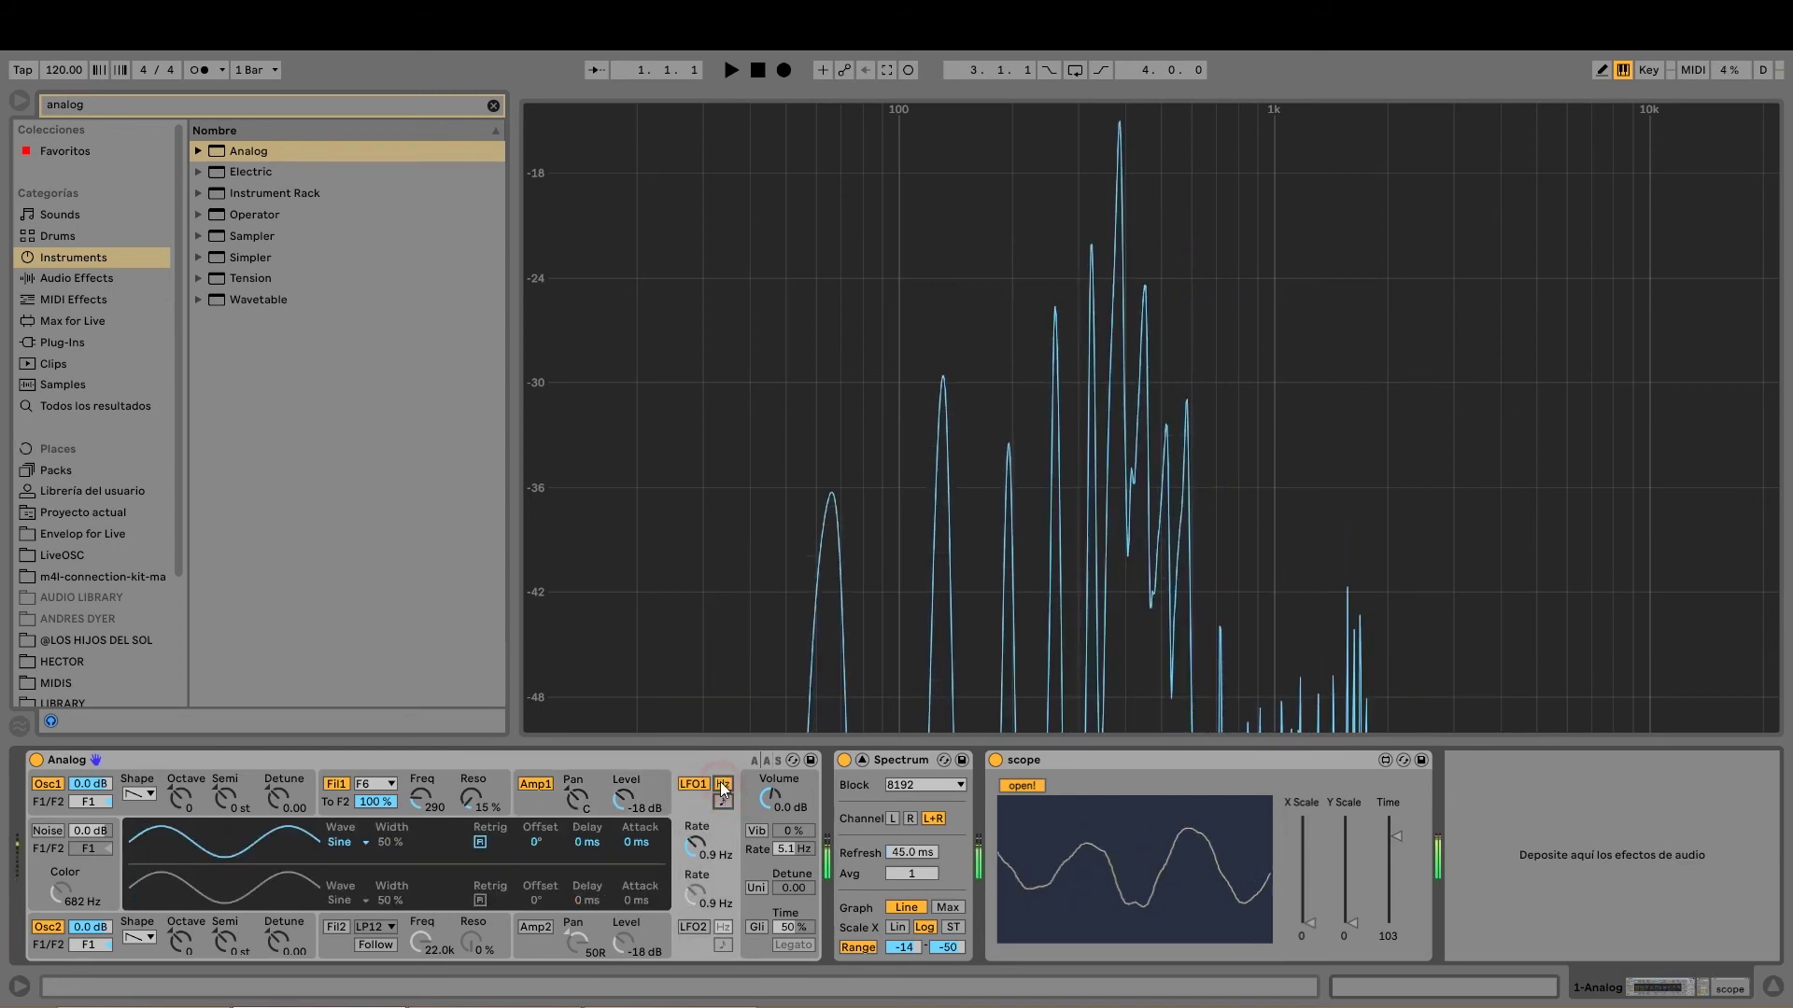
Try the rectangular wave on LFO1, settle on Tri, and set its offset to 242°
click(347, 842)
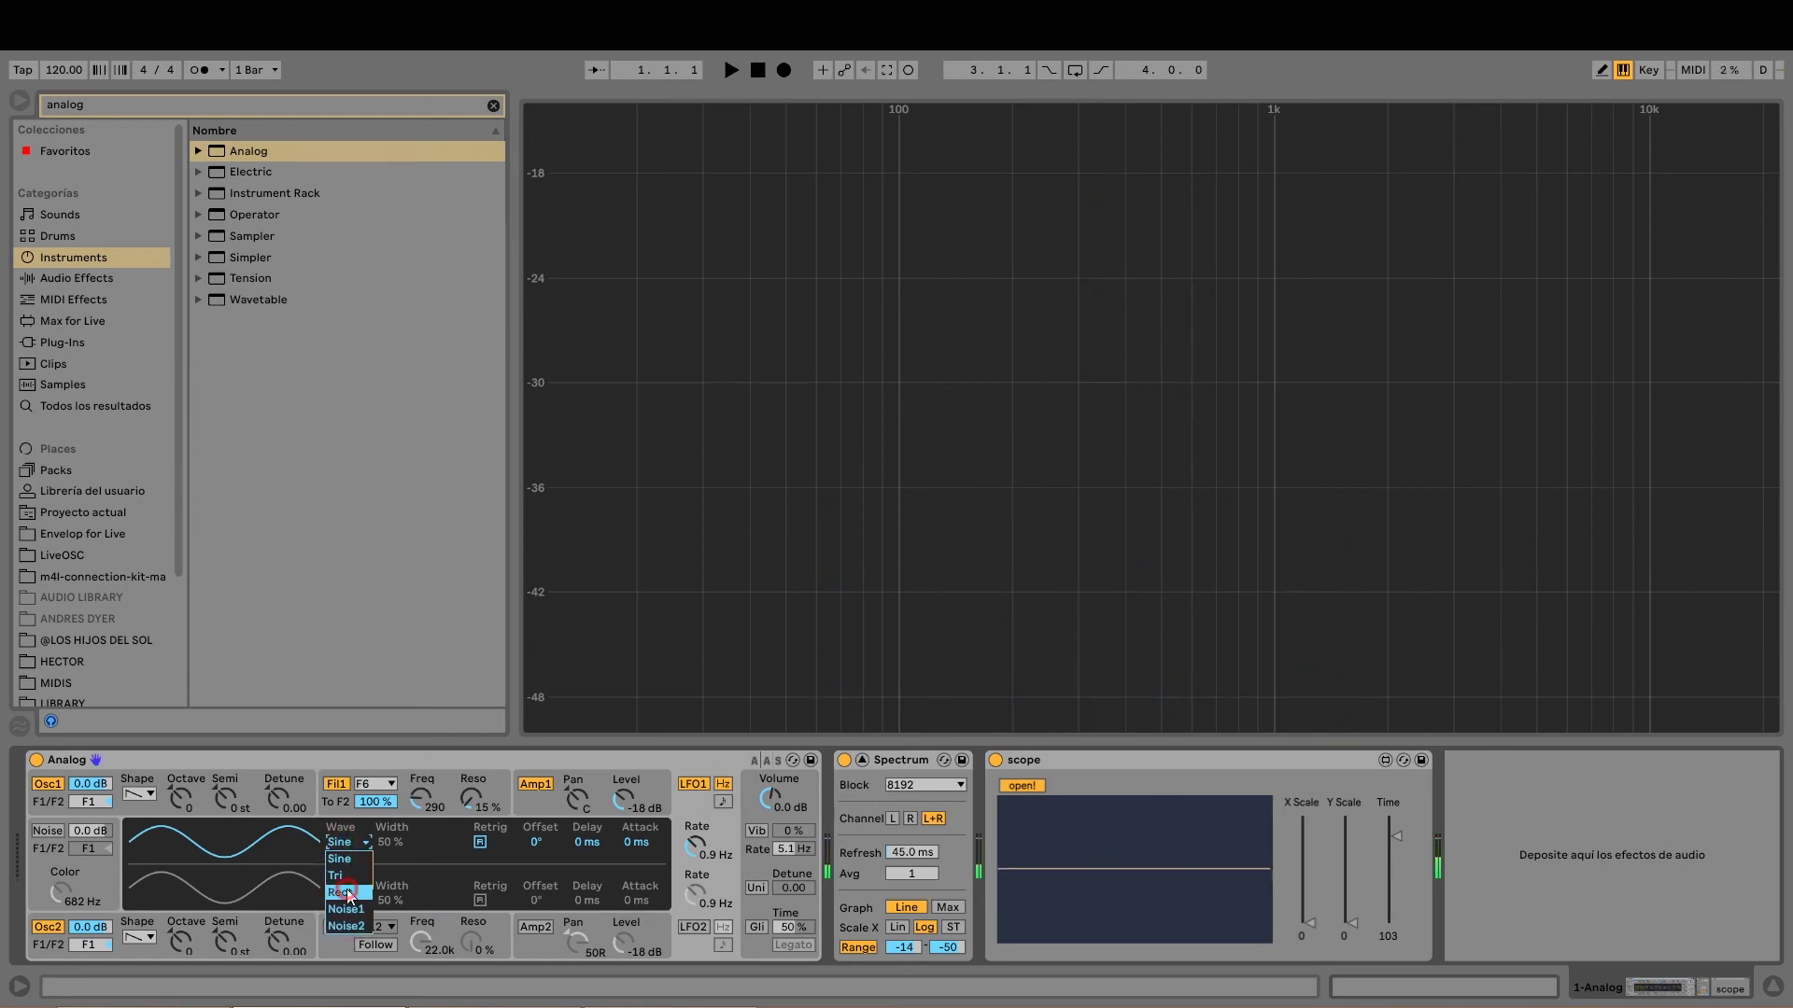
click(345, 889)
click(343, 838)
click(345, 878)
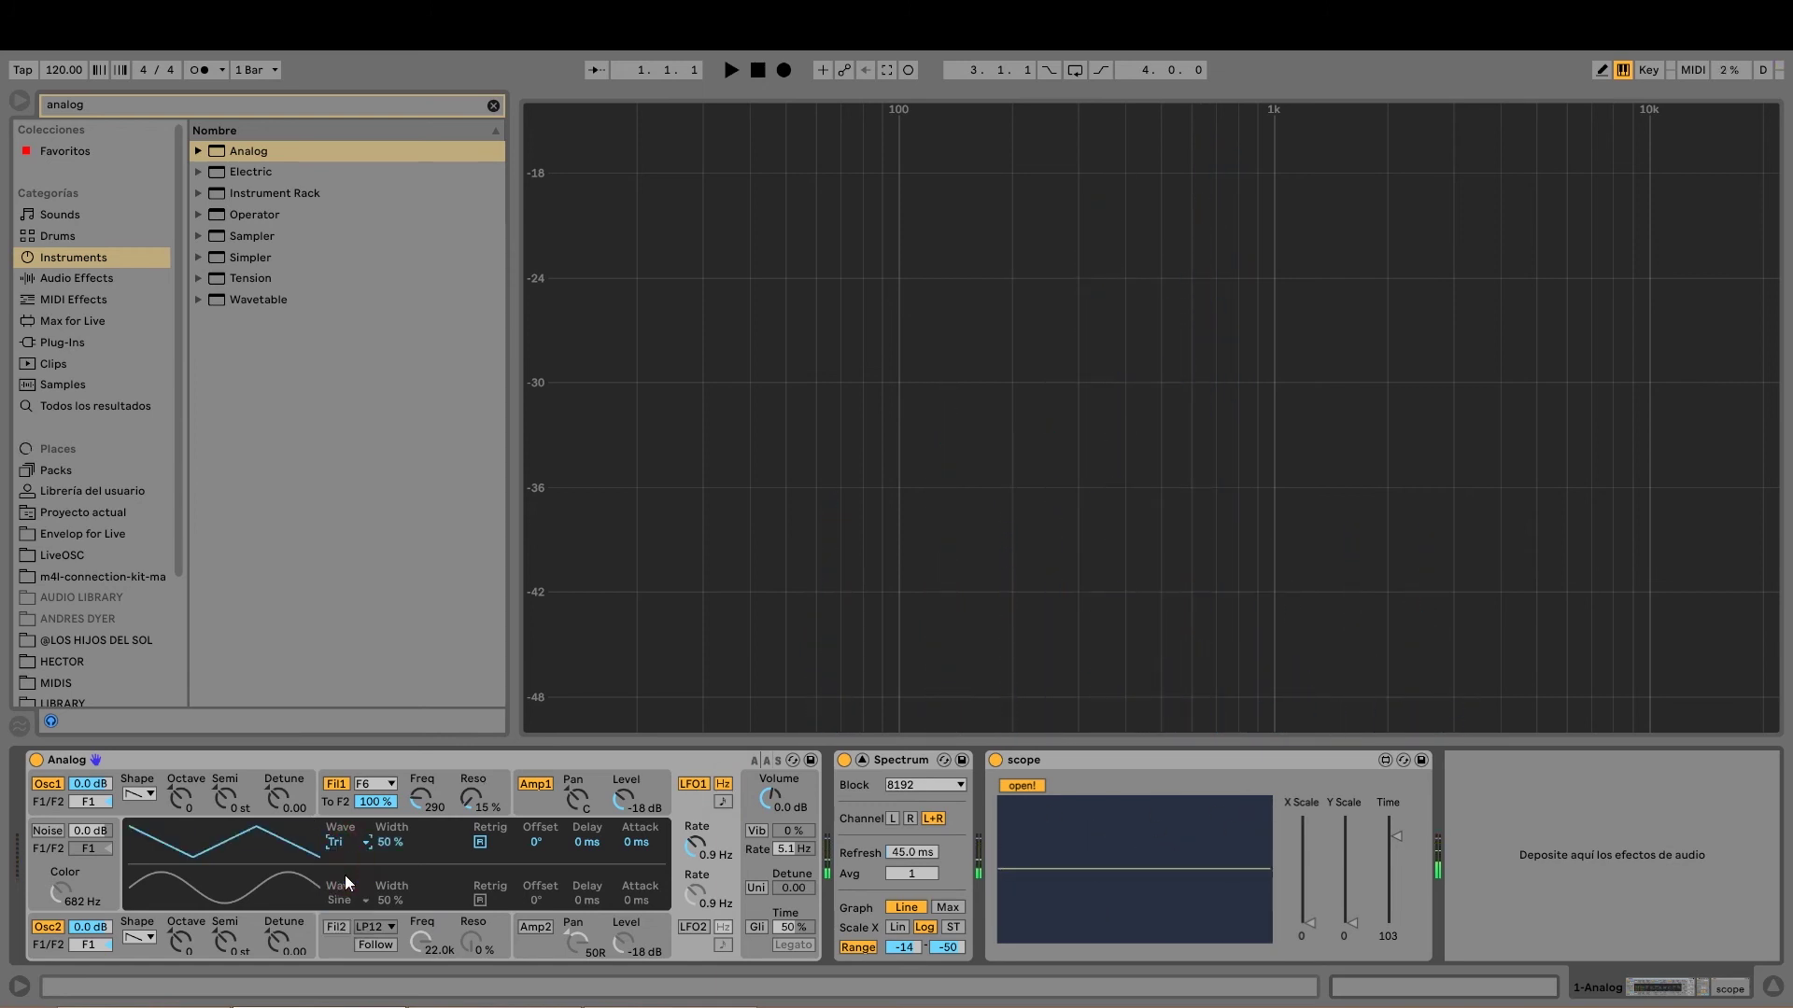
click(480, 843)
drag(530, 844, 531, 880)
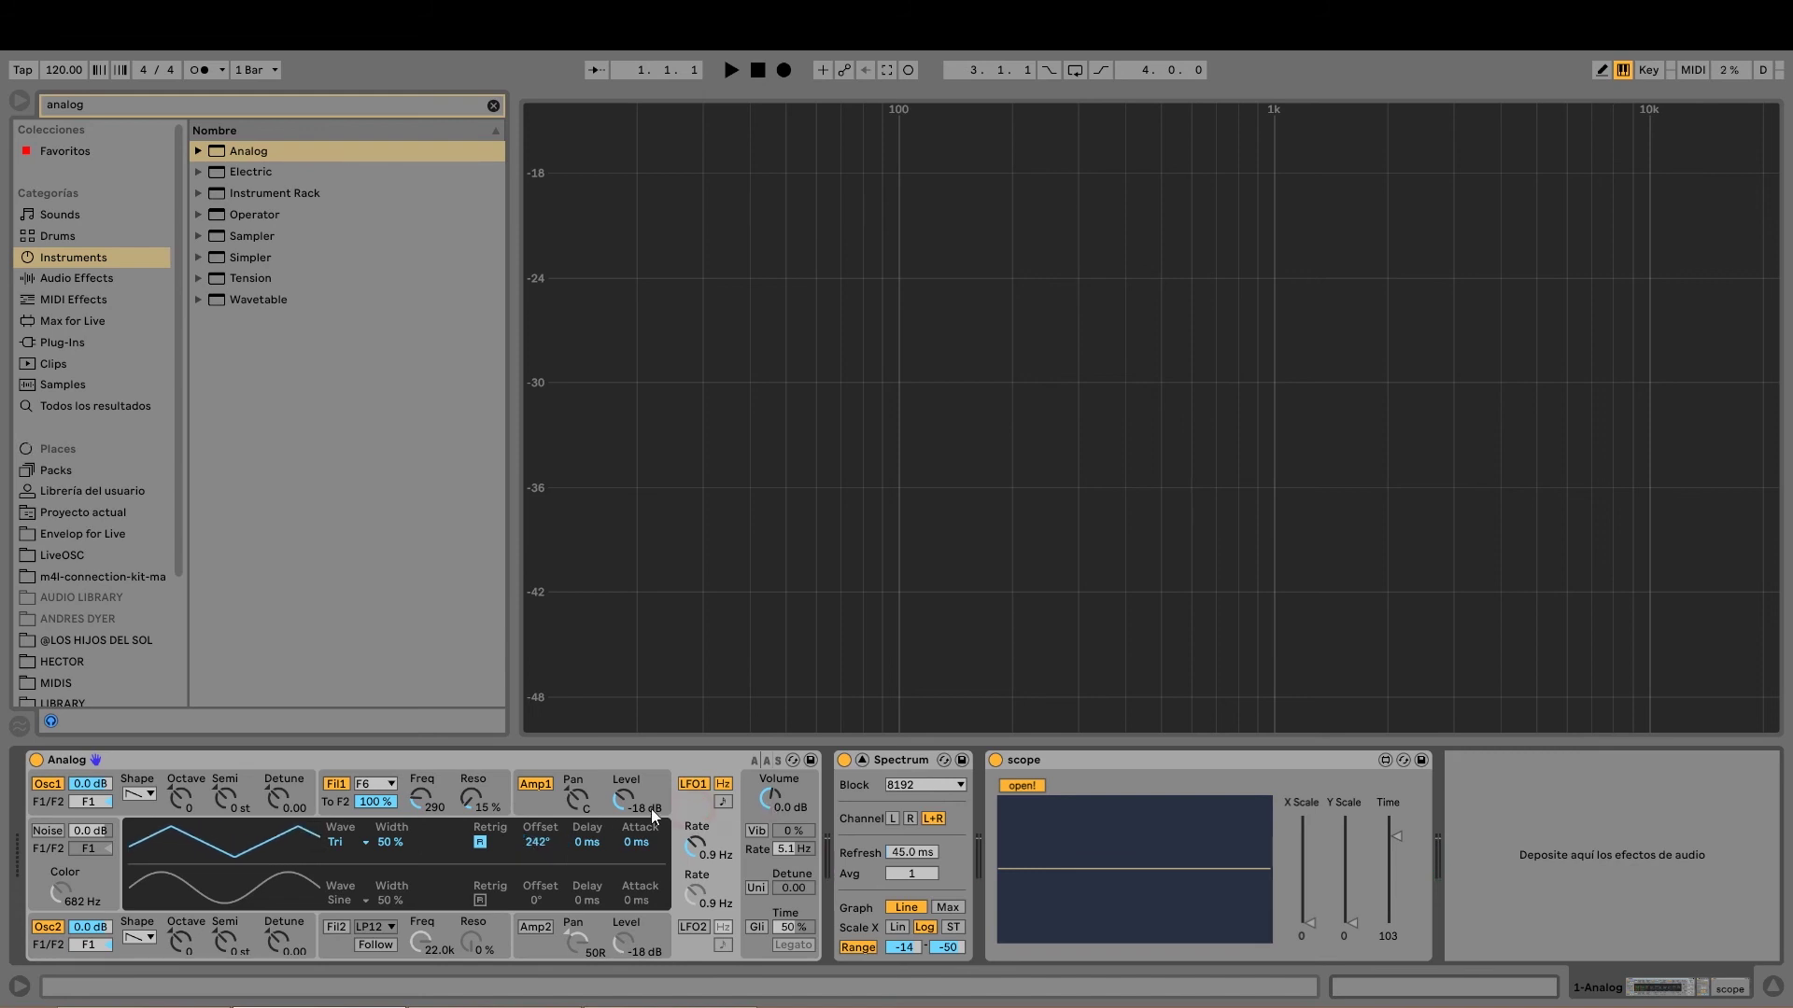
Set LFO1's modulation of filter 1 to 1.14 for frequency and 0.02 for resonance, and of Amp1's pan to 0.91
click(444, 786)
drag(397, 902, 396, 869)
drag(537, 900, 537, 897)
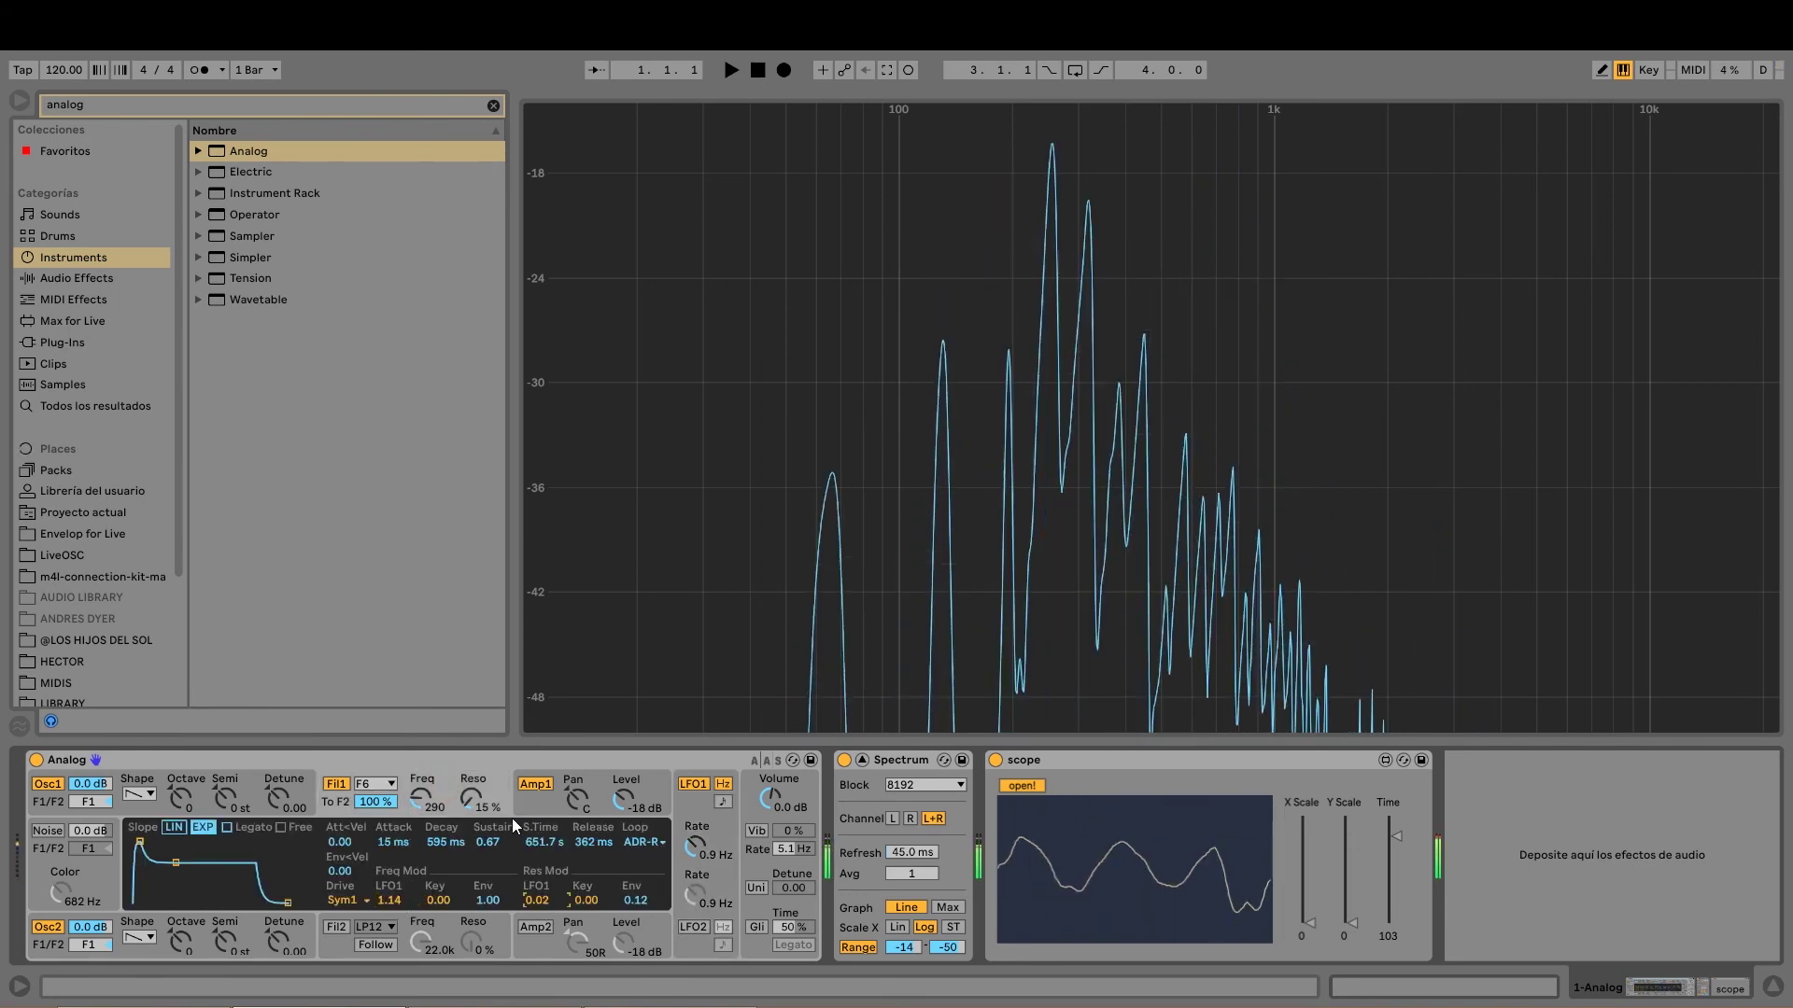
click(532, 789)
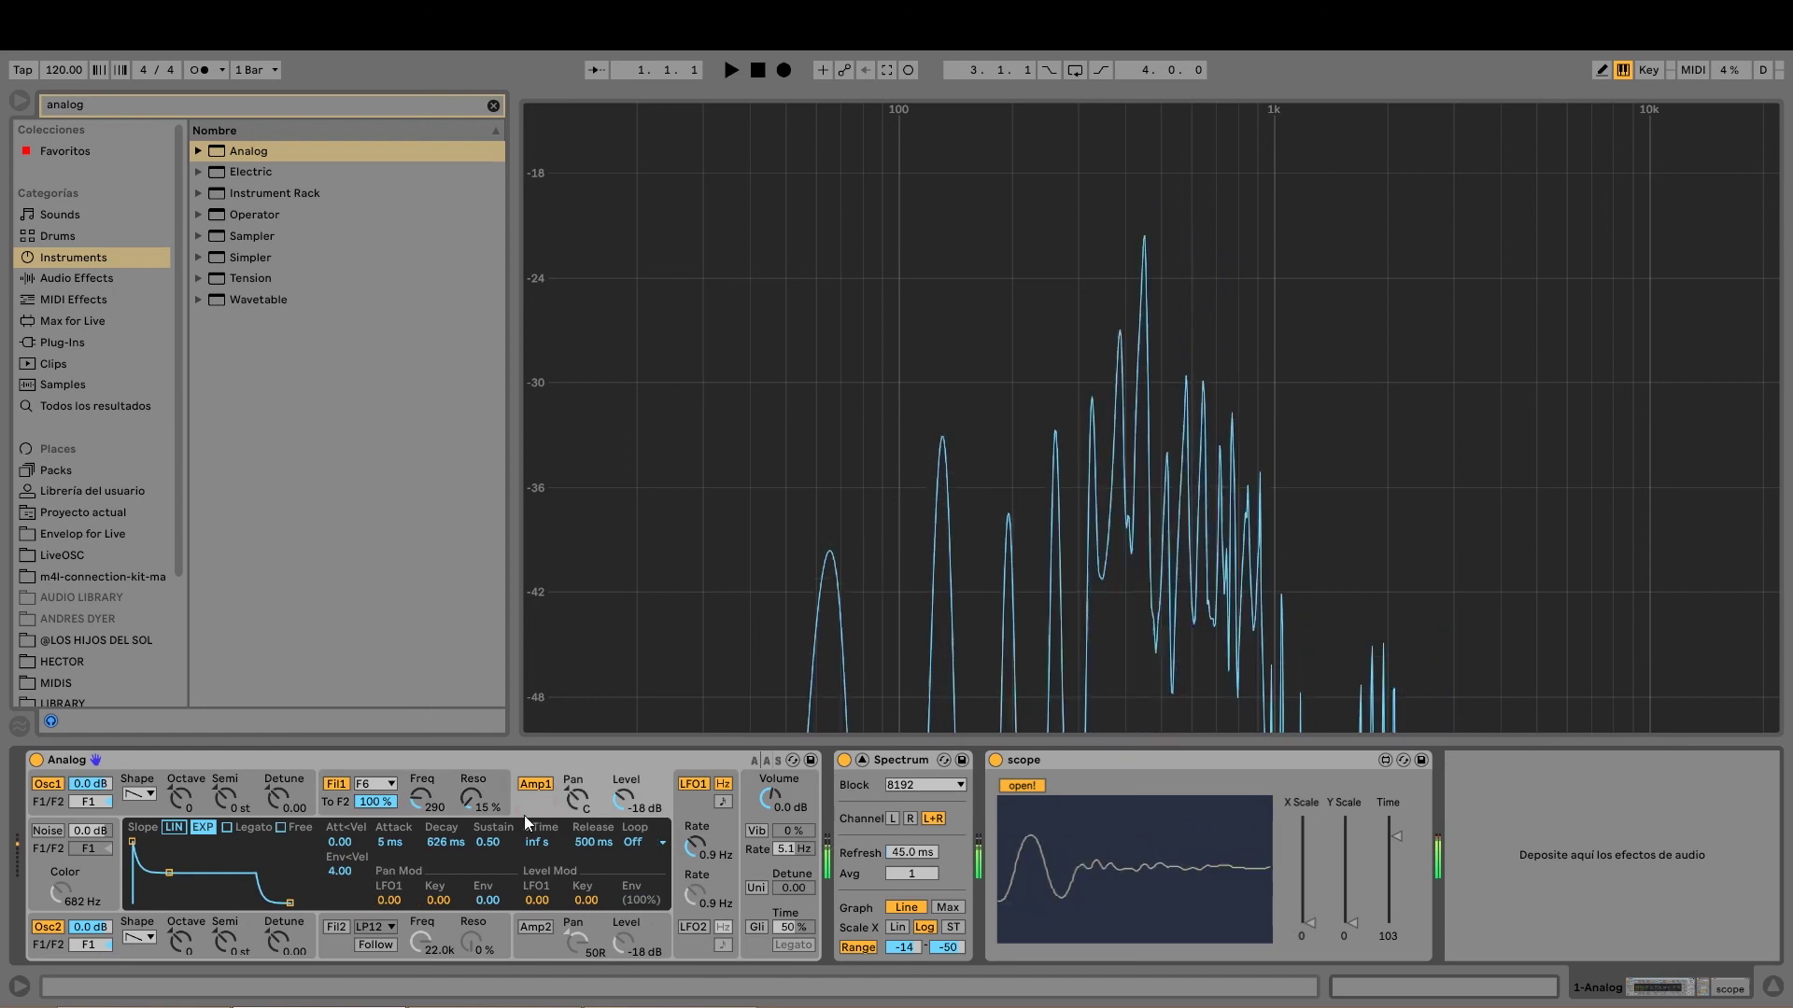
mouse_move(405, 900)
mouse_down()
mouse_move(405, 876)
mouse_move(390, 887)
mouse_up()
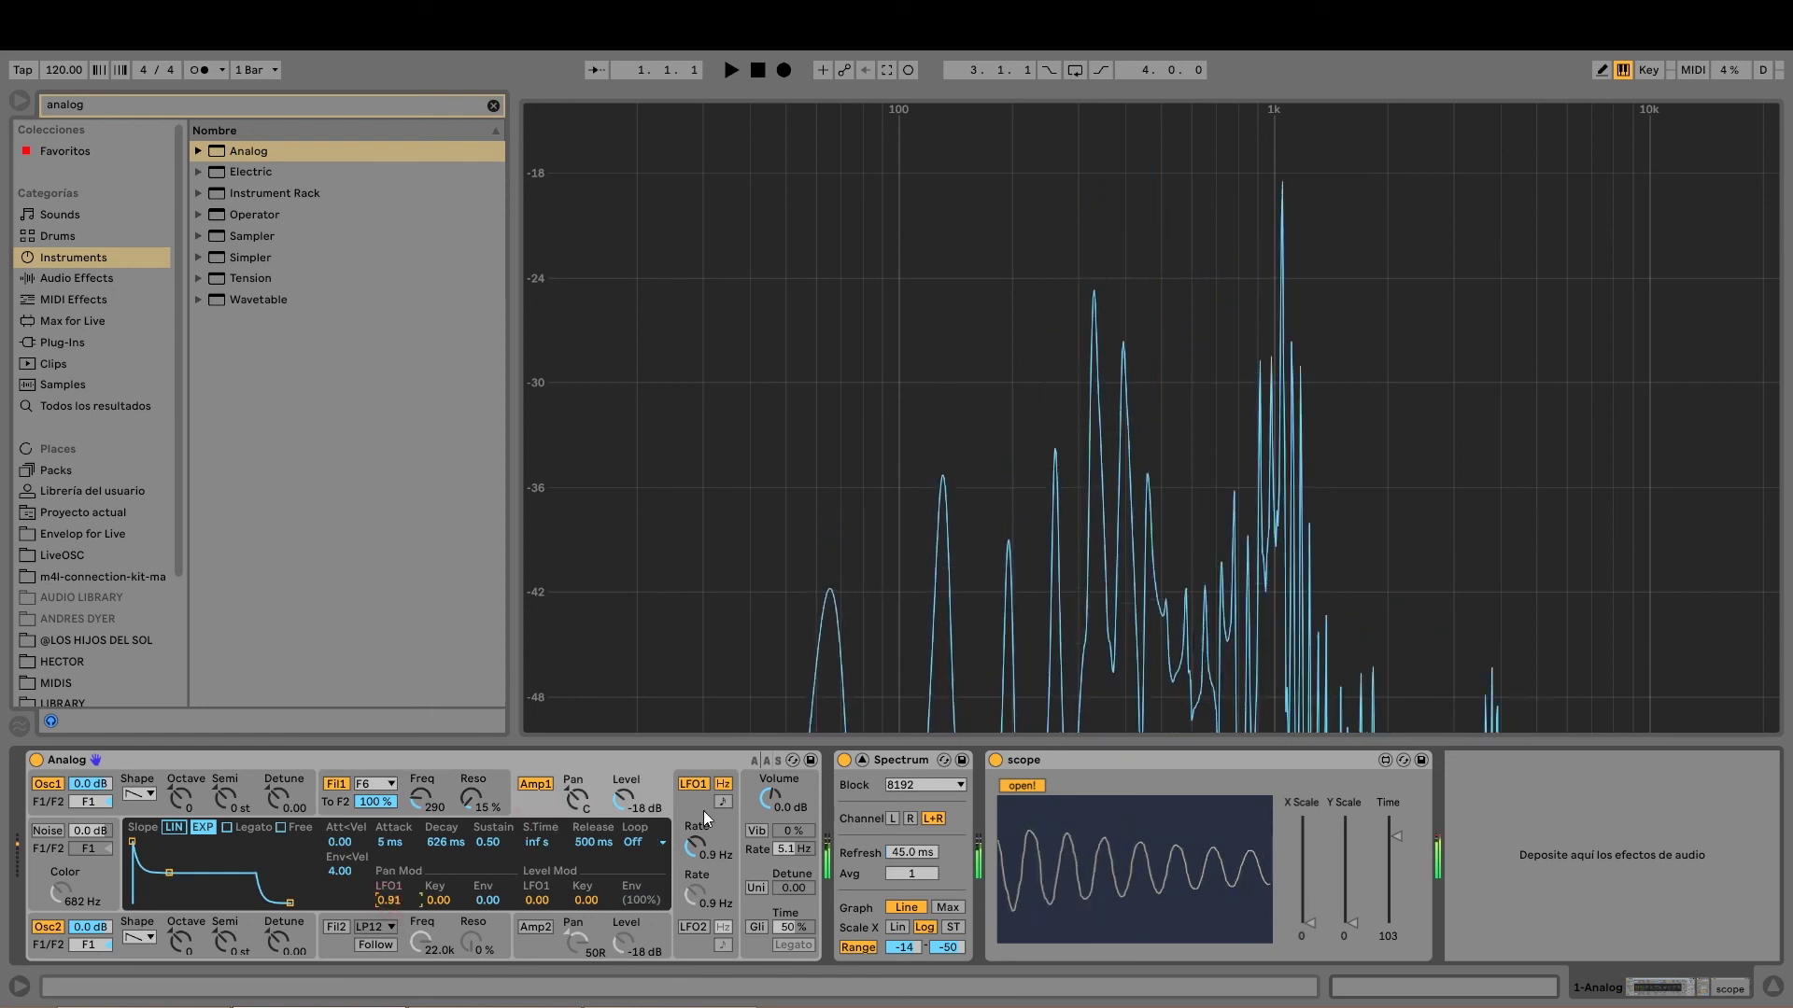
Change oscillator 1's shape to sine and enable vibrato at 10% while playing test notes in different octaves
click(792, 798)
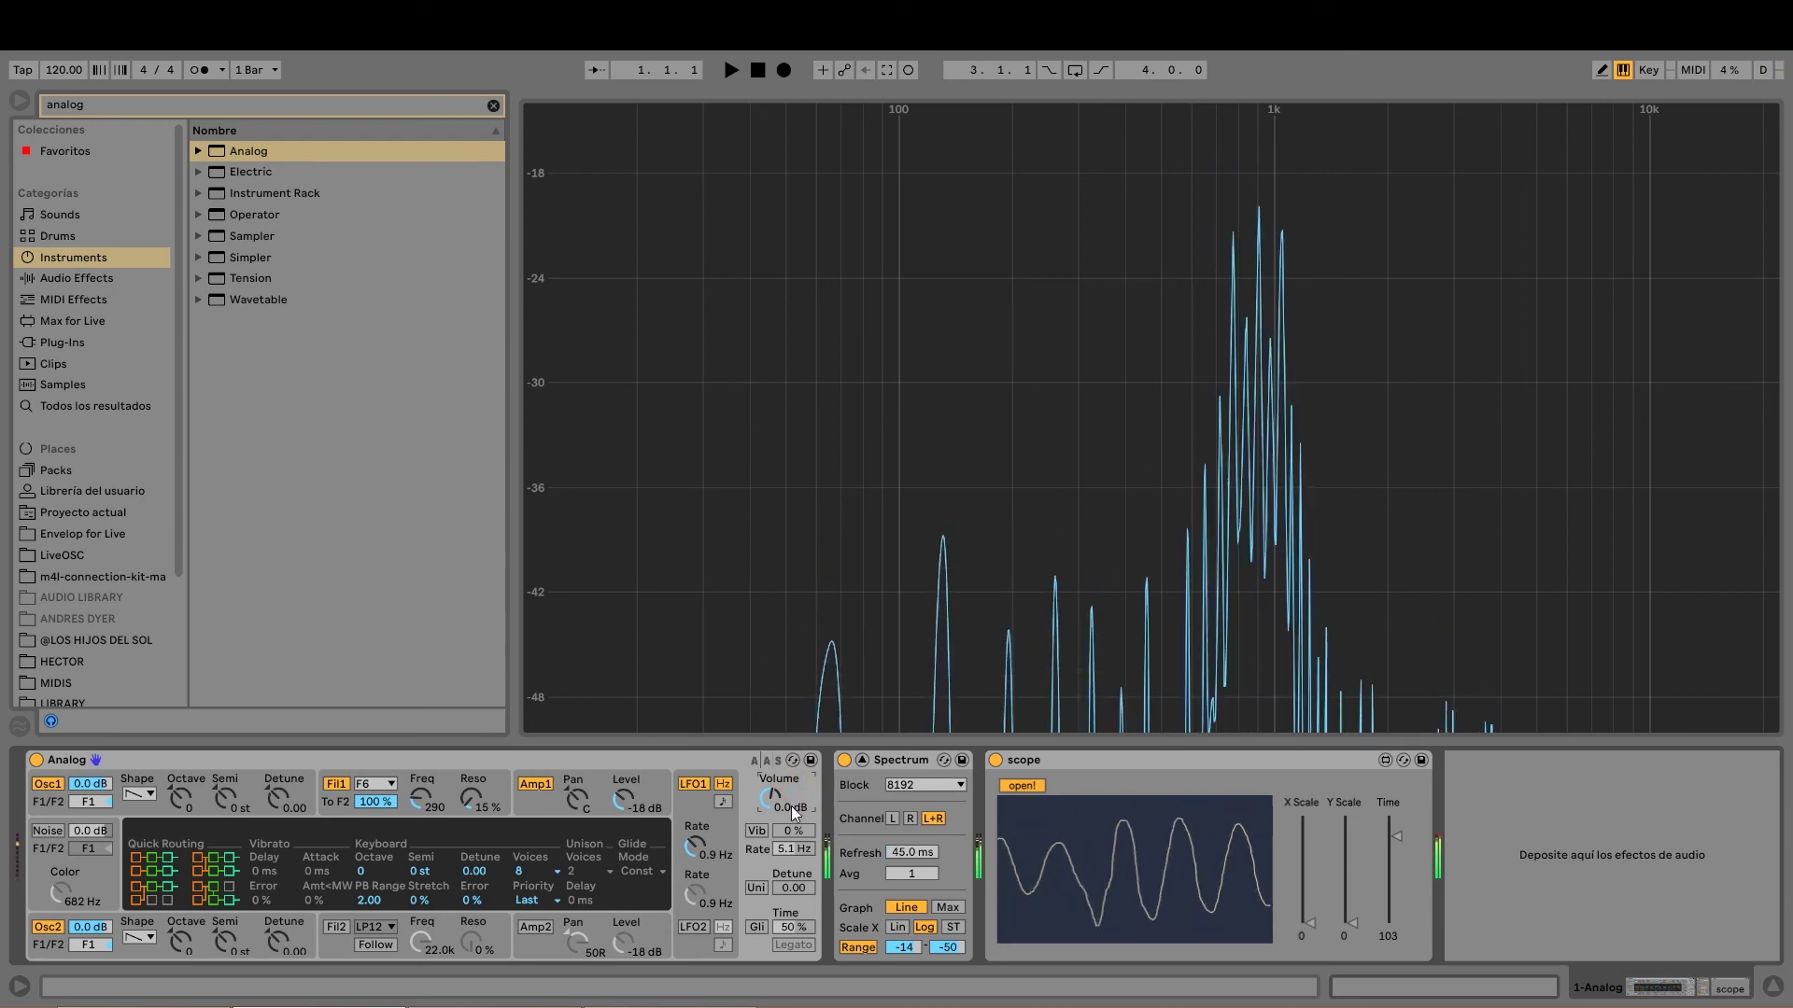
click(139, 794)
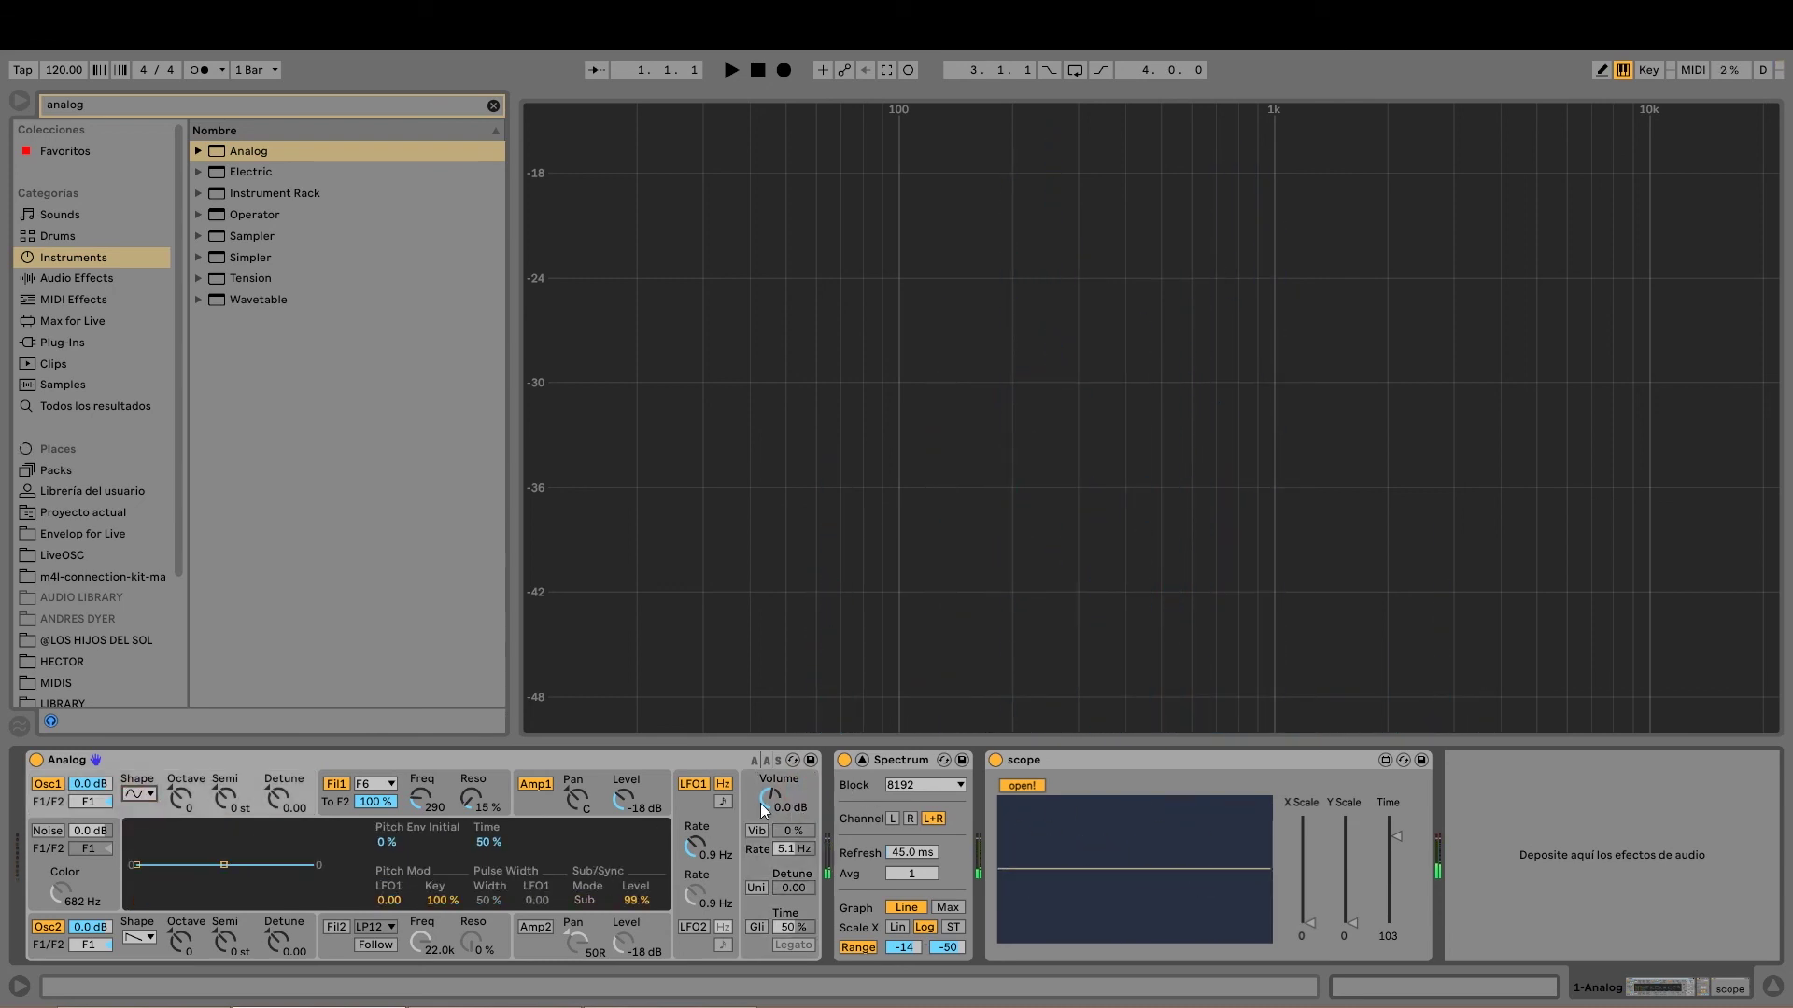
click(809, 801)
key(a)
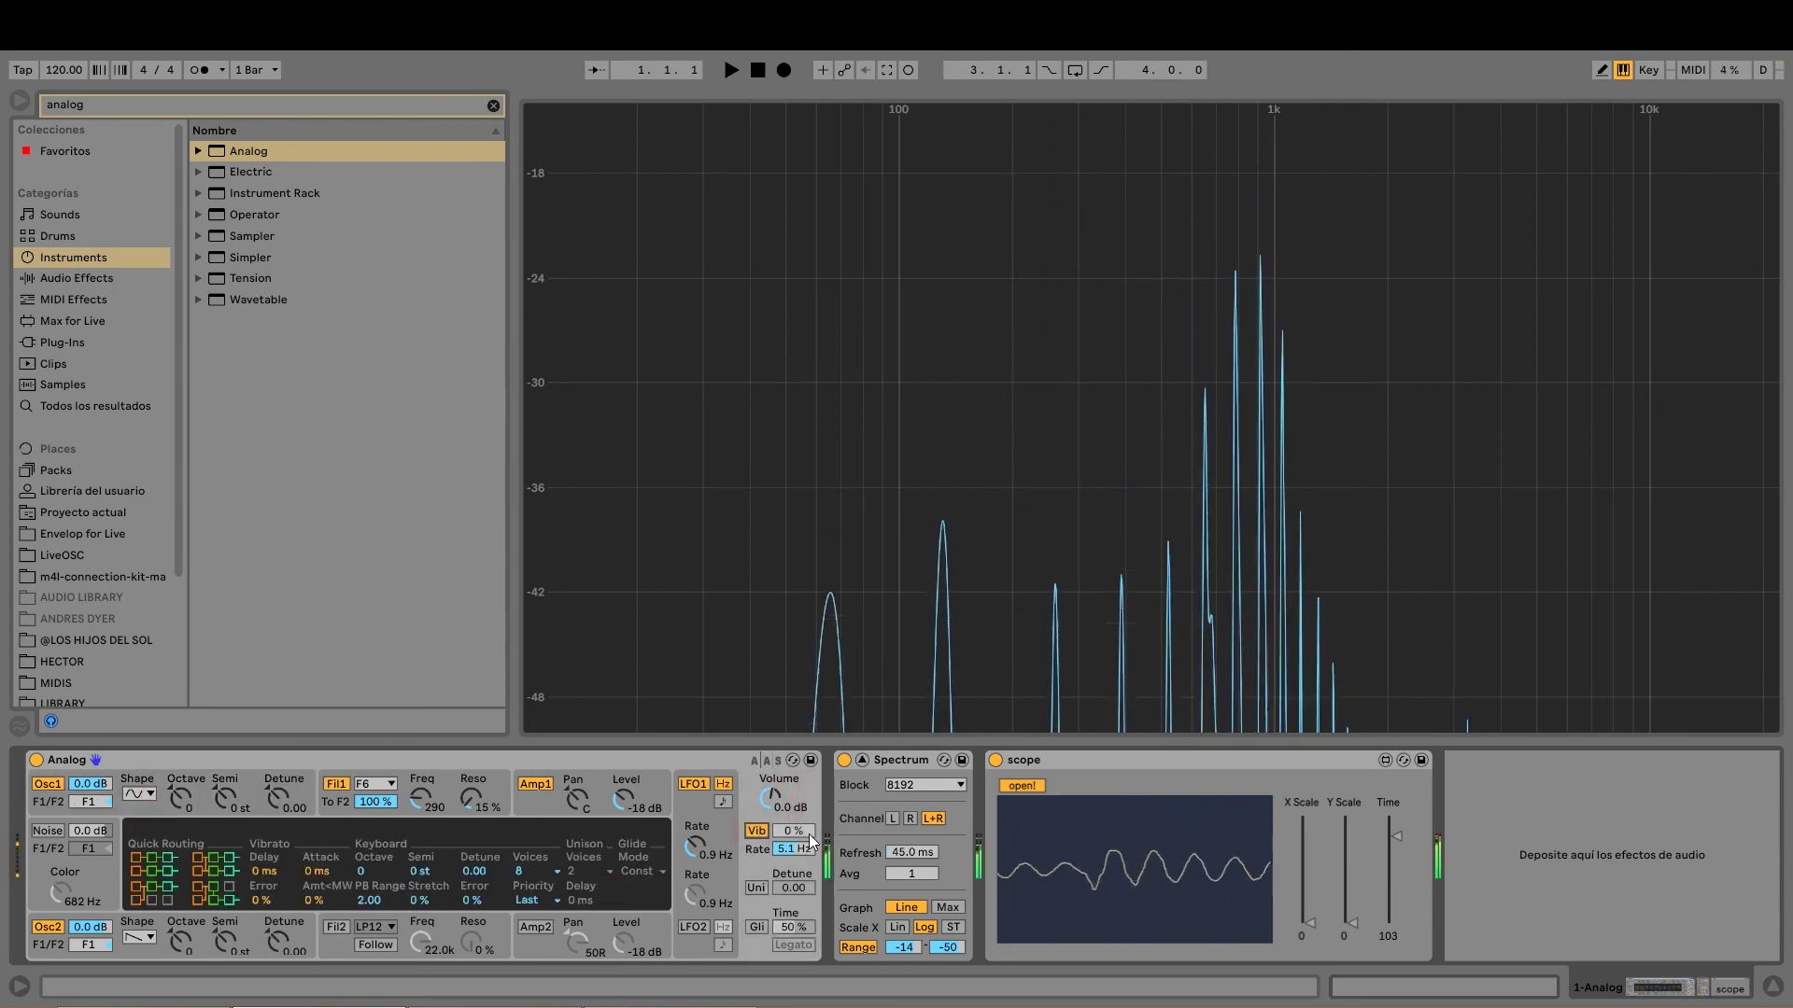
key(z)
key(a)
mouse_move(795, 838)
mouse_down()
mouse_move(795, 767)
mouse_move(796, 828)
mouse_up()
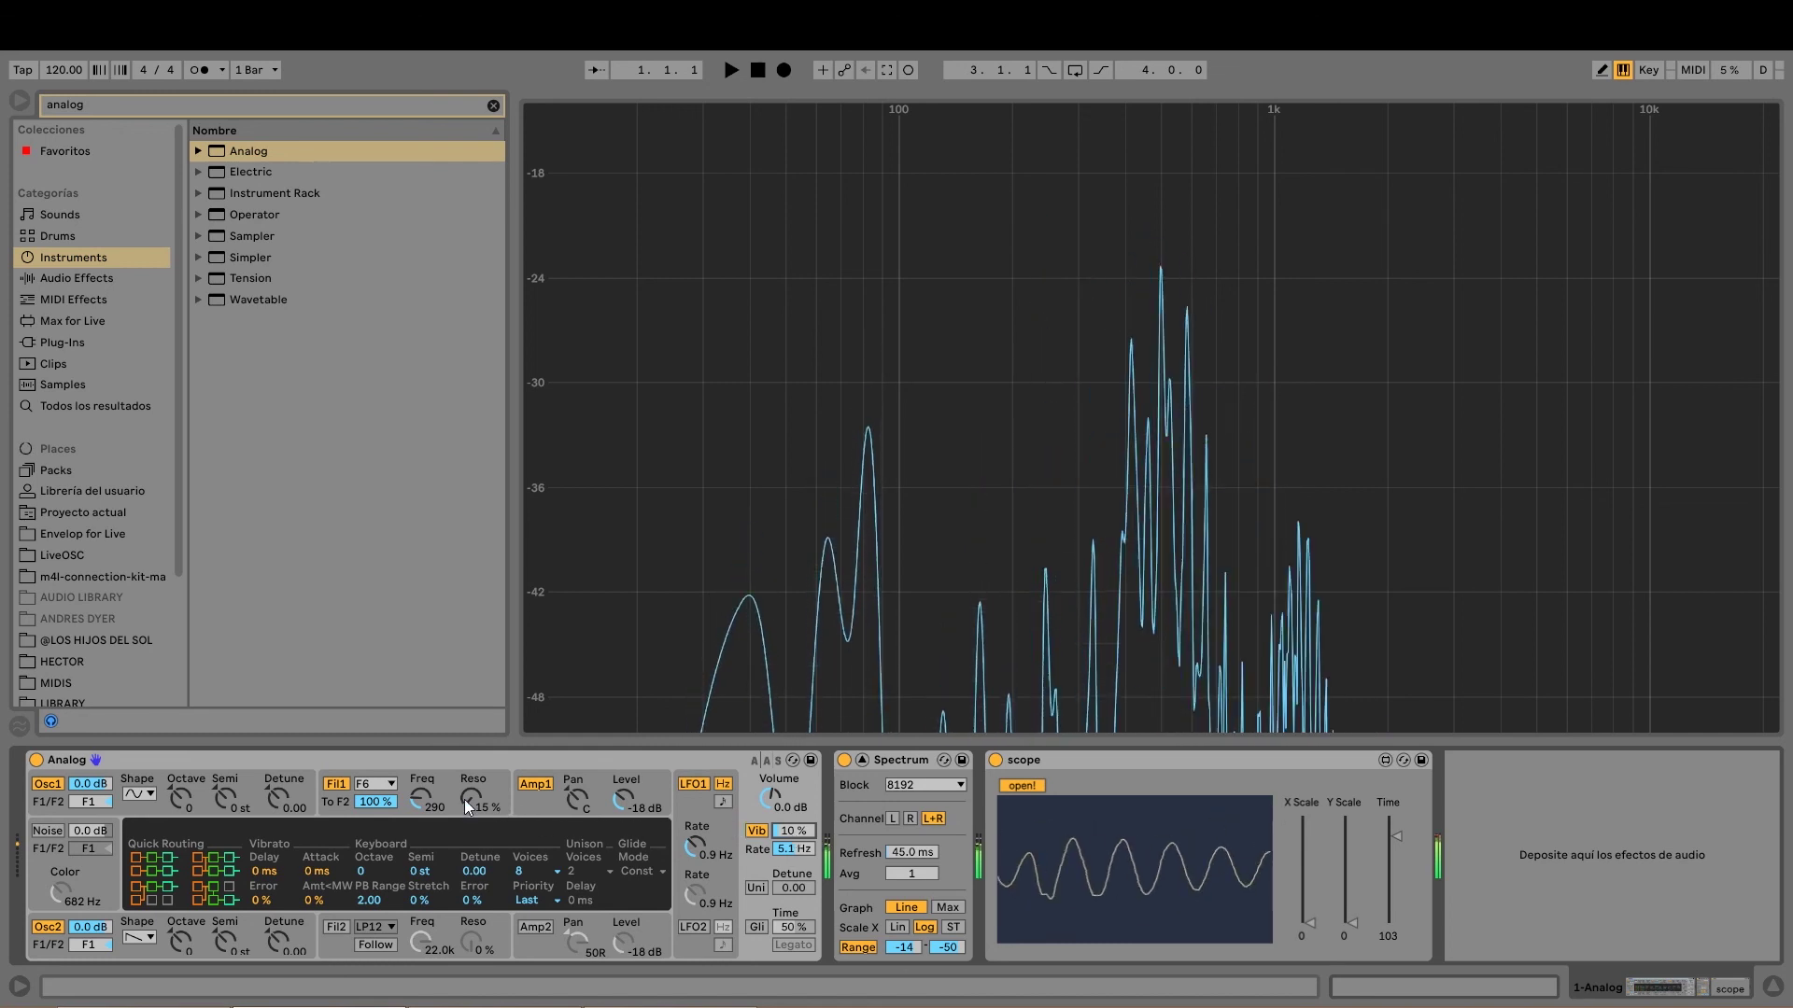
Lower filter 1's frequency to 181 and change its type to Low-pass 12dB/oct
drag(422, 797, 422, 812)
click(390, 783)
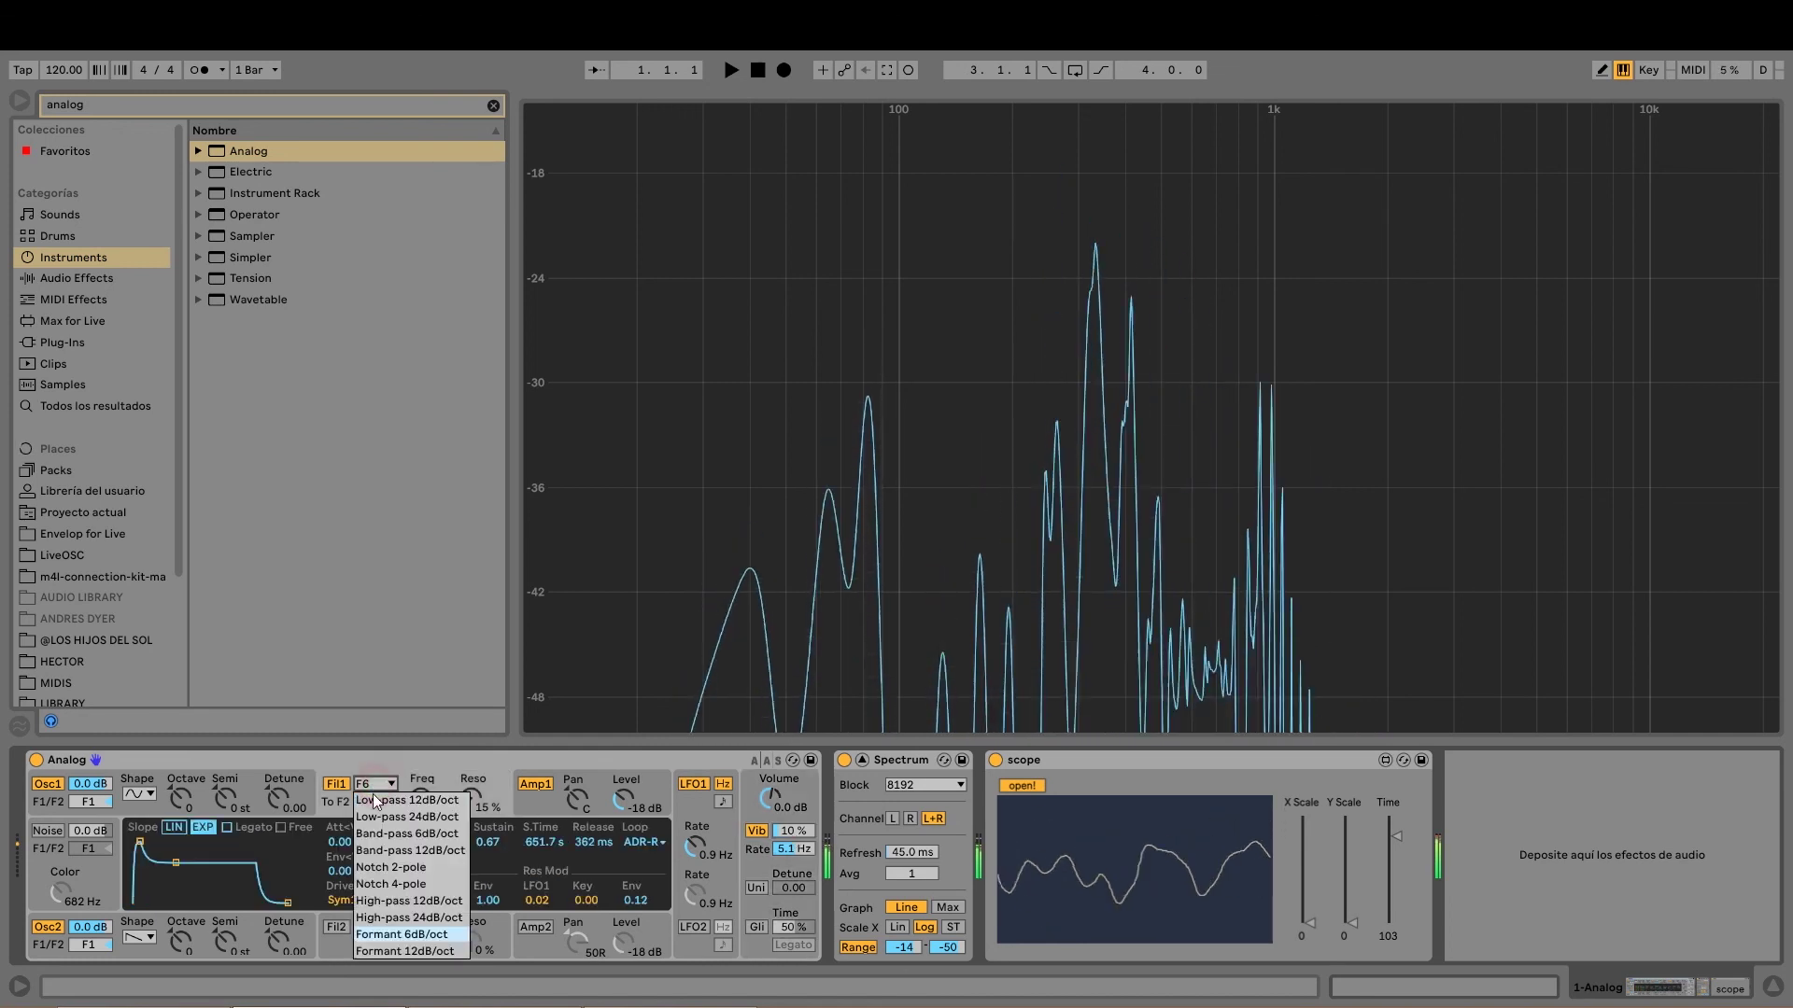
click(382, 801)
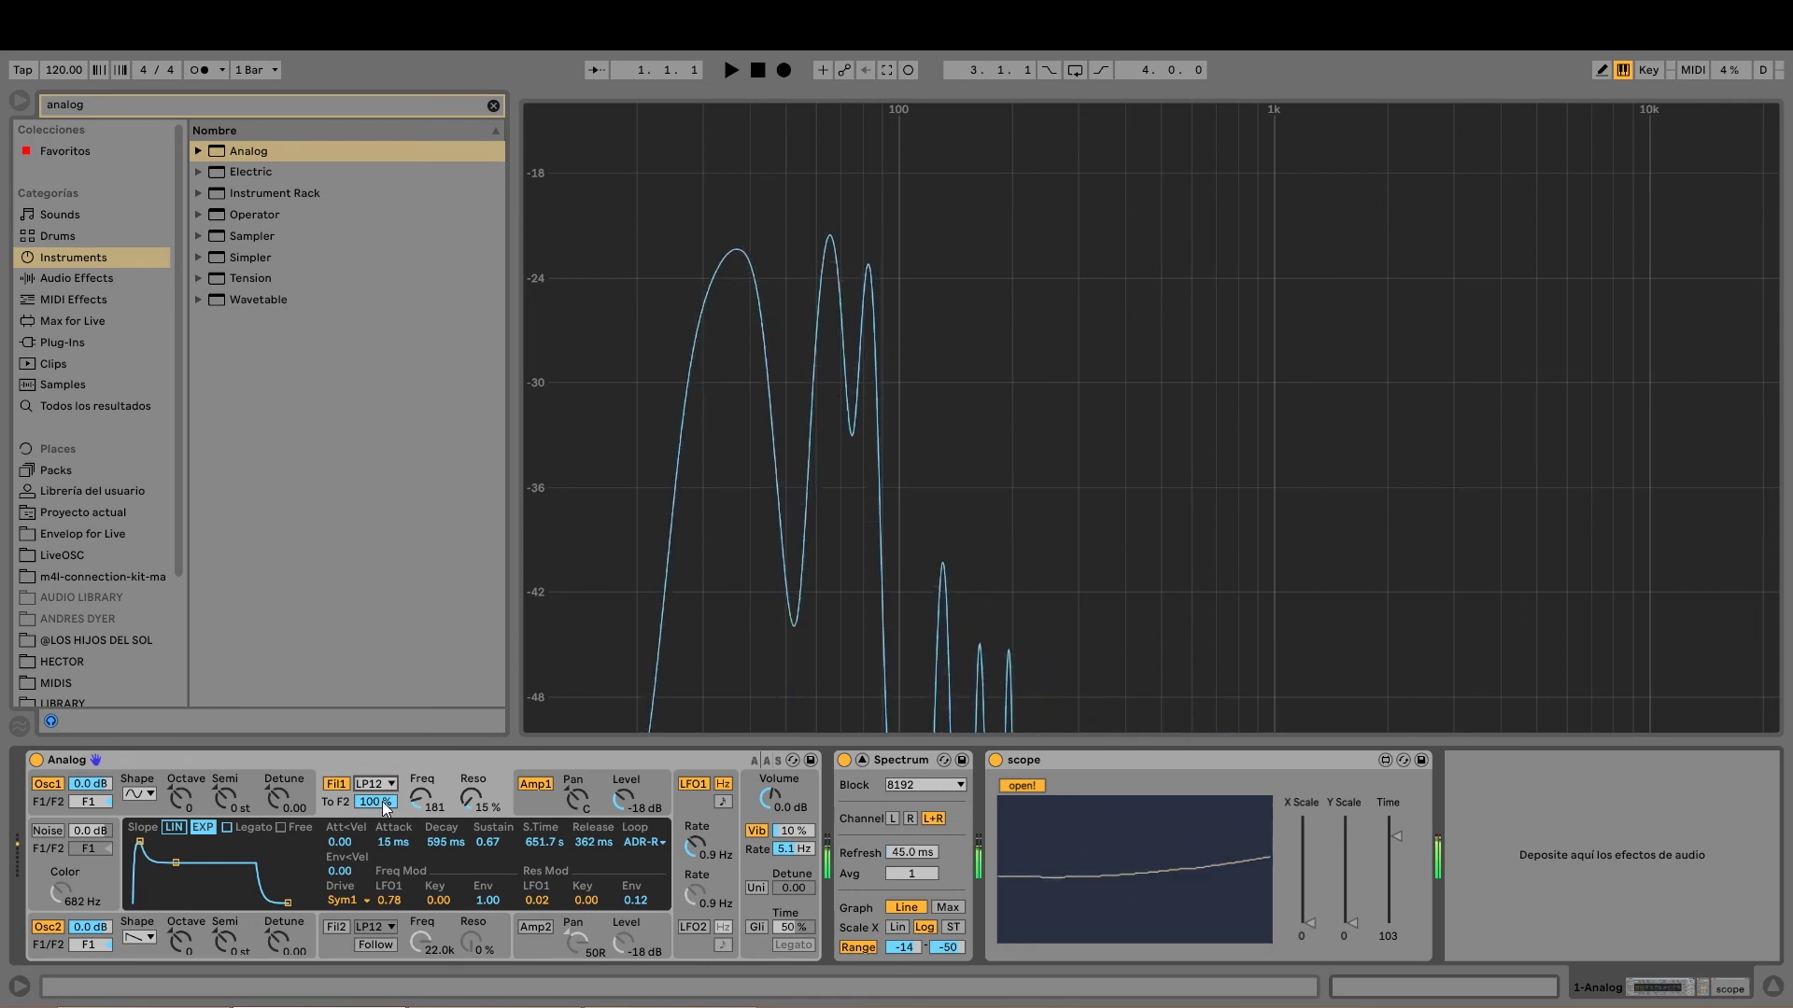